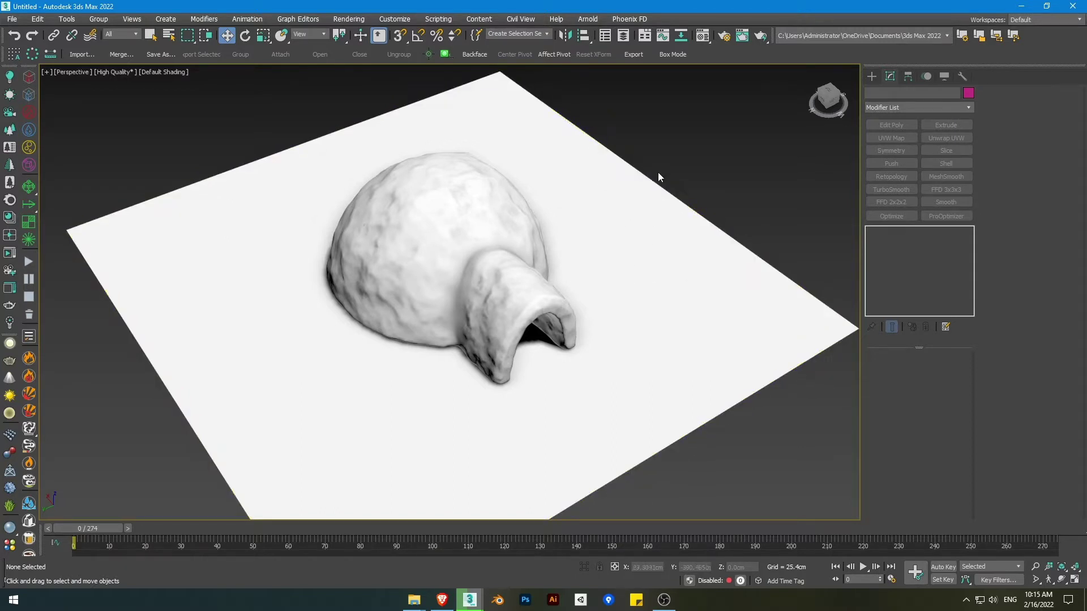
# Step: Examine the igloo model and its ground plane from several angles
pyautogui.moveTo(566, 263); pyautogui.dragTo(589, 190, button='middle')
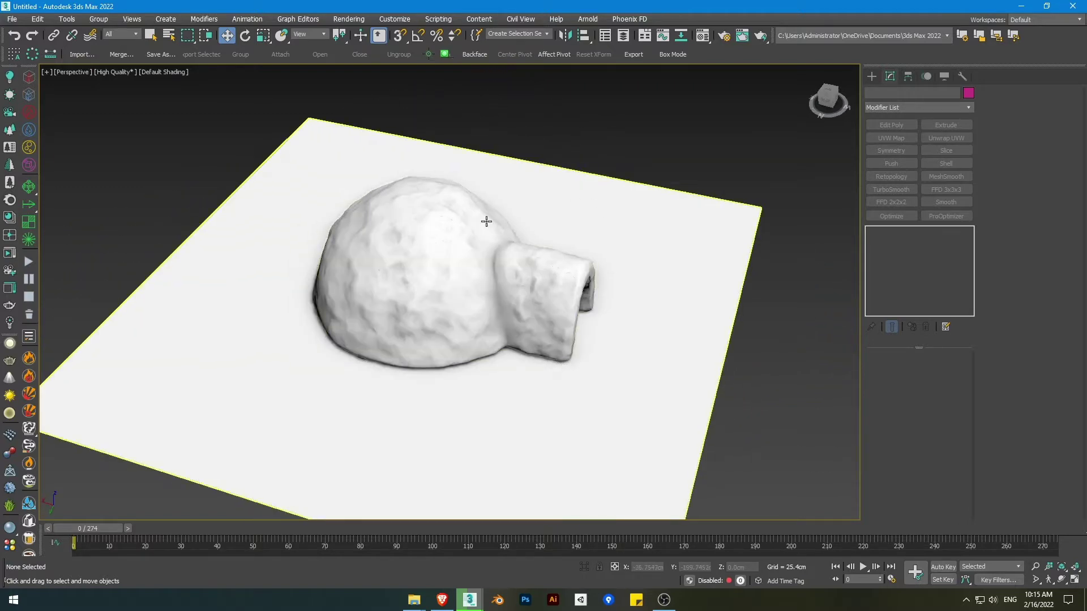
pyautogui.keyDown('alt'); pyautogui.moveTo(582, 261); pyautogui.dragTo(555, 240, button='middle'); pyautogui.keyUp('alt')
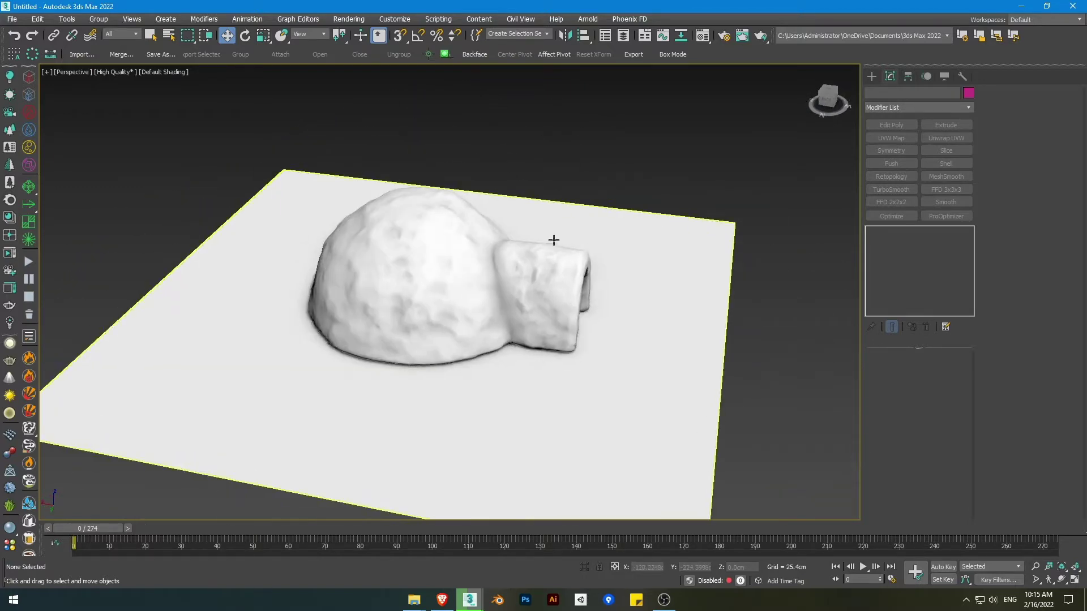
pyautogui.moveTo(502, 213); pyautogui.dragTo(582, 263, button='middle')
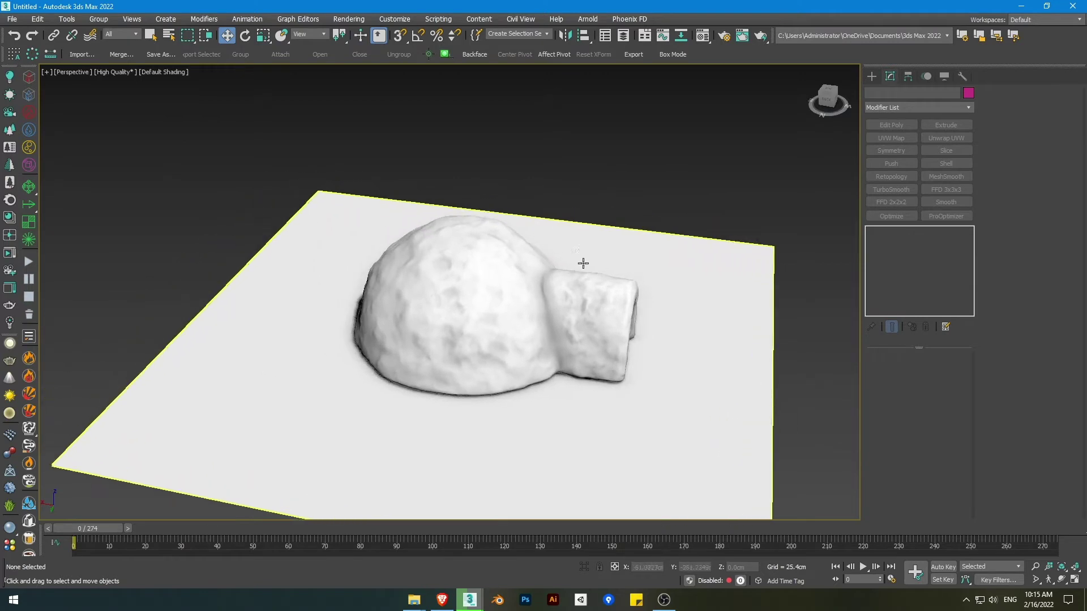
pyautogui.keyDown('alt'); pyautogui.moveTo(621, 315); pyautogui.dragTo(595, 250, button='middle'); pyautogui.keyUp('alt')
pyautogui.click(527, 293)
pyautogui.click(676, 190)
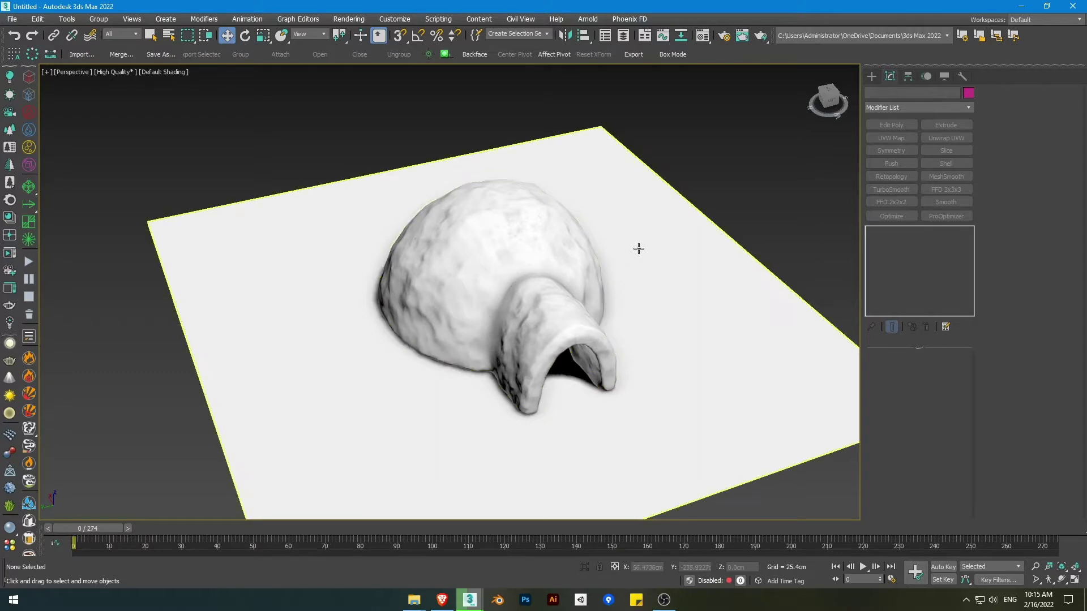
pyautogui.keyDown('alt'); pyautogui.moveTo(599, 266); pyautogui.dragTo(673, 215, button='middle'); pyautogui.keyUp('alt')
# Step: Open the Material Editor and load a Noise map into the first sample slot of the second row
pyautogui.press('m')
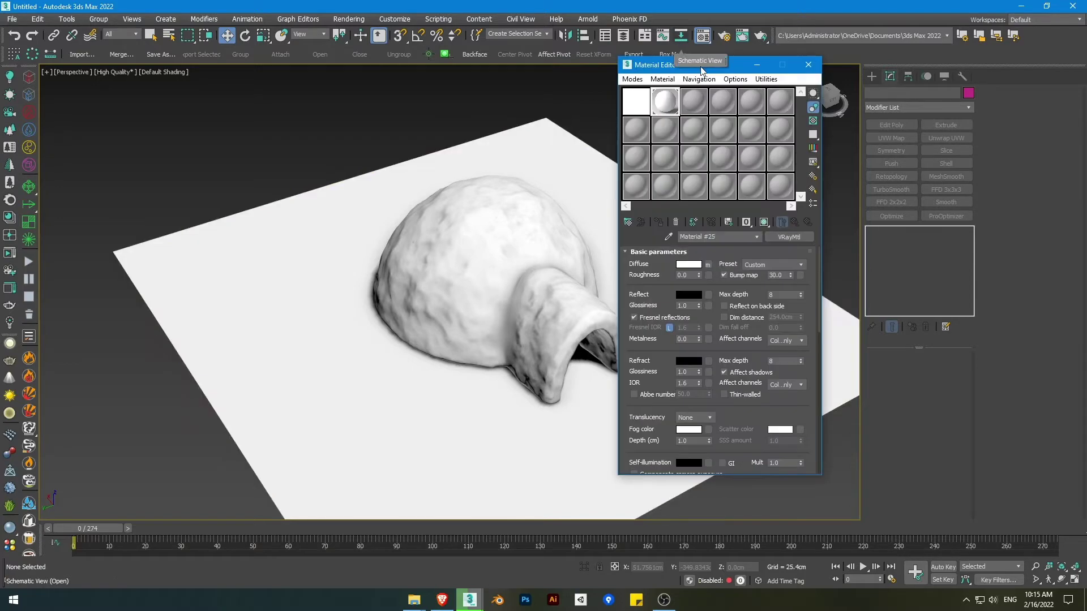
pyautogui.moveTo(708, 69); pyautogui.dragTo(731, 71)
pyautogui.click(651, 103)
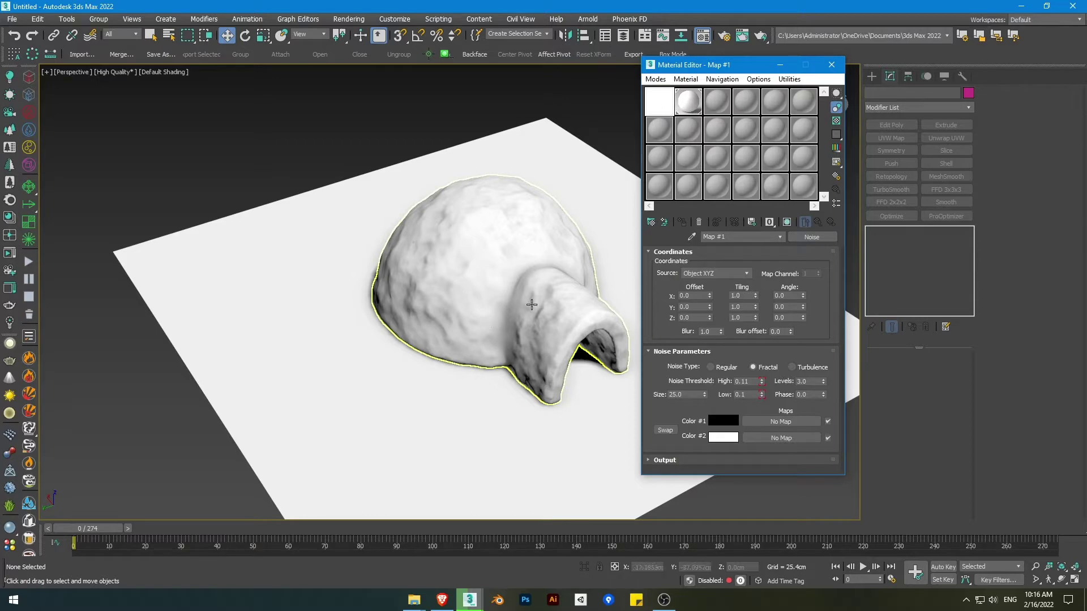
pyautogui.click(656, 133)
pyautogui.click(652, 222)
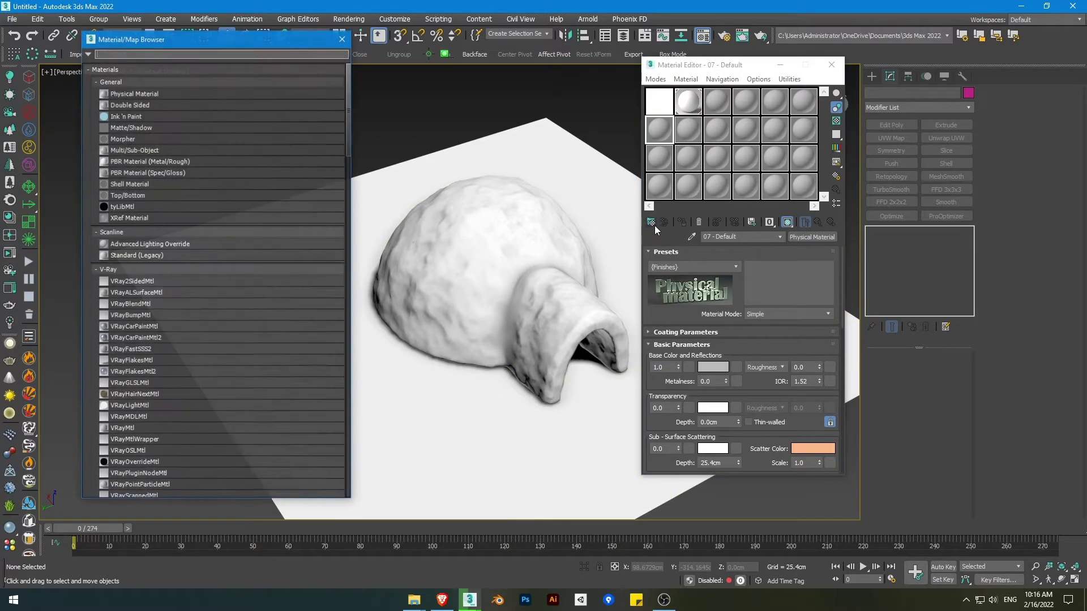
pyautogui.scroll(-10, 164, 219)
pyautogui.scroll(-8, 180, 291)
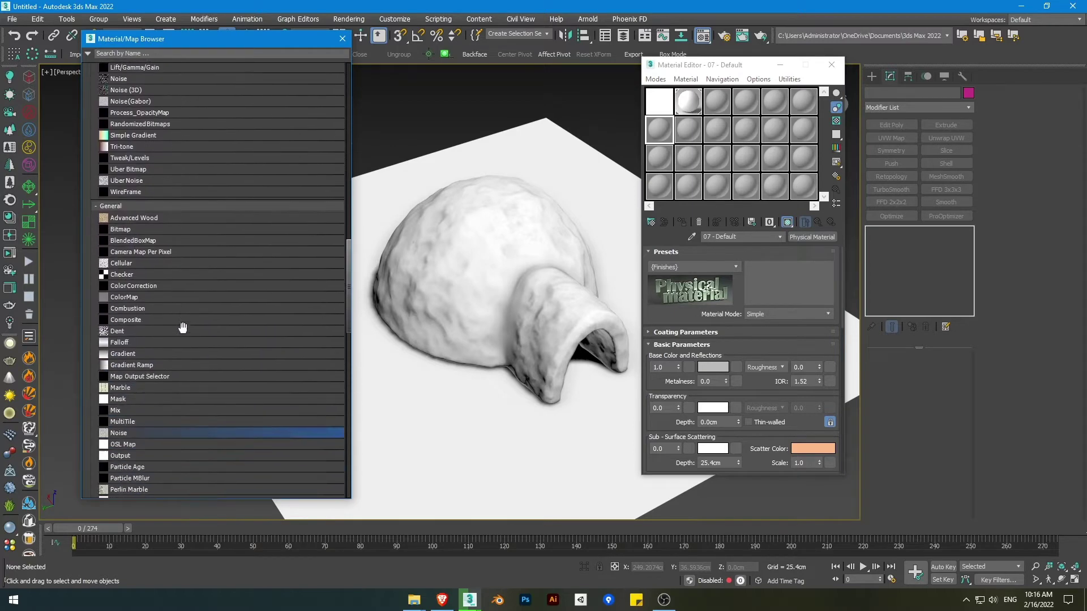
pyautogui.doubleClick(128, 283)
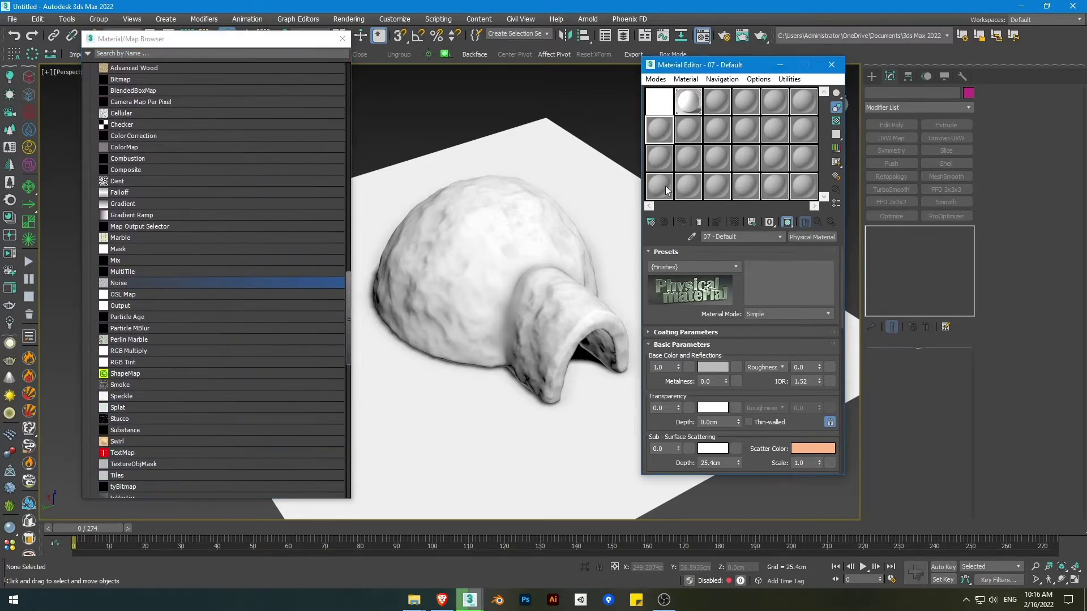
pyautogui.click(342, 38)
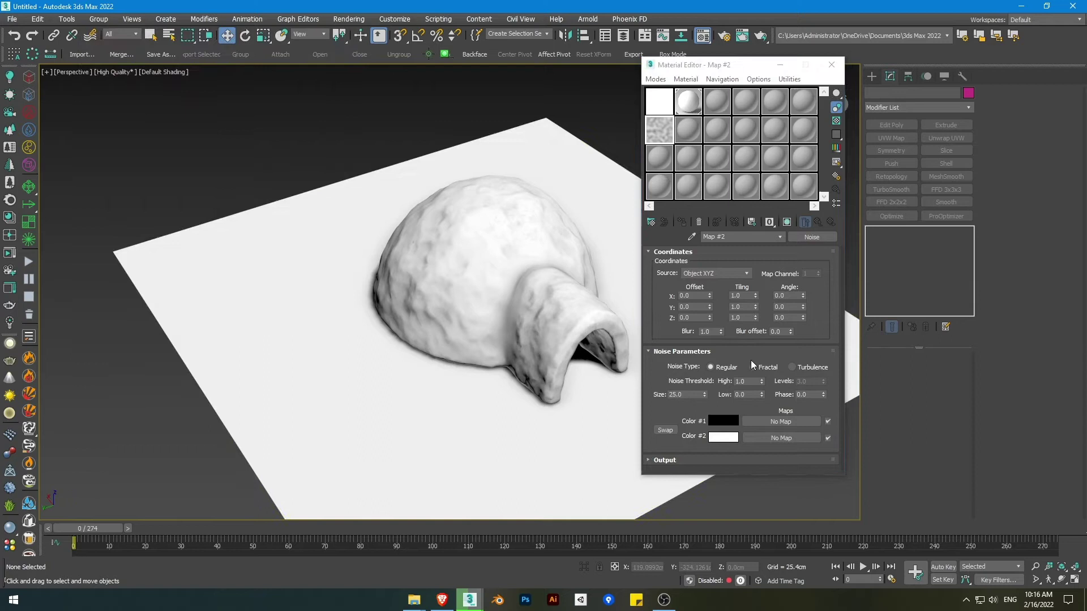
# Step: Open an enlarged preview of the new noise map and start Auto Key animation at frame 100
pyautogui.doubleClick(664, 129)
pyautogui.moveTo(308, 164); pyautogui.dragTo(342, 99)
pyautogui.middleClick(535, 225)
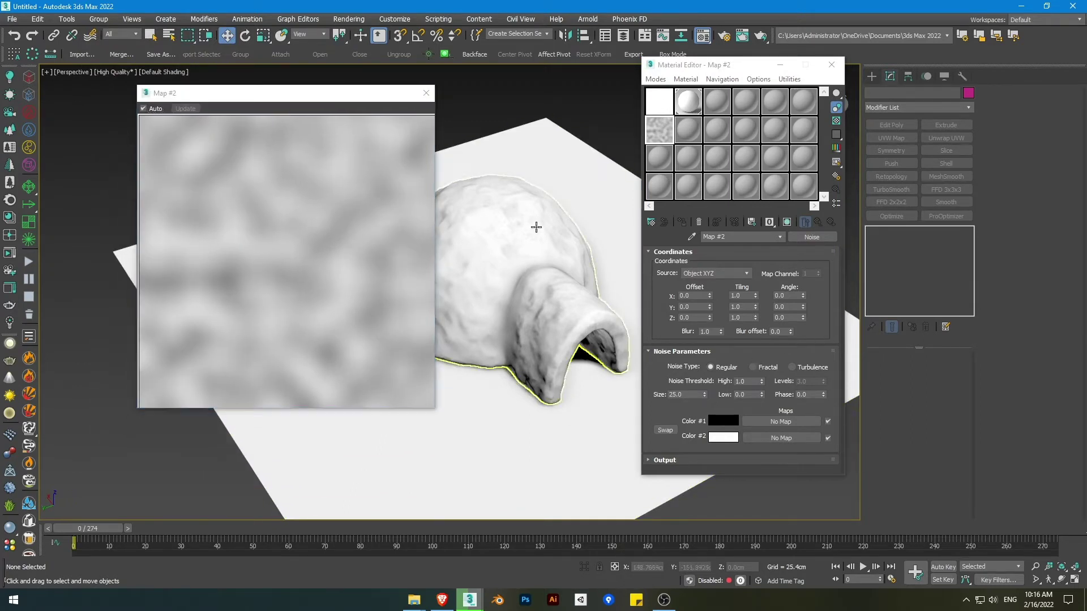
pyautogui.press('n')
pyautogui.moveTo(126, 528); pyautogui.dragTo(452, 528)
pyautogui.press('w')
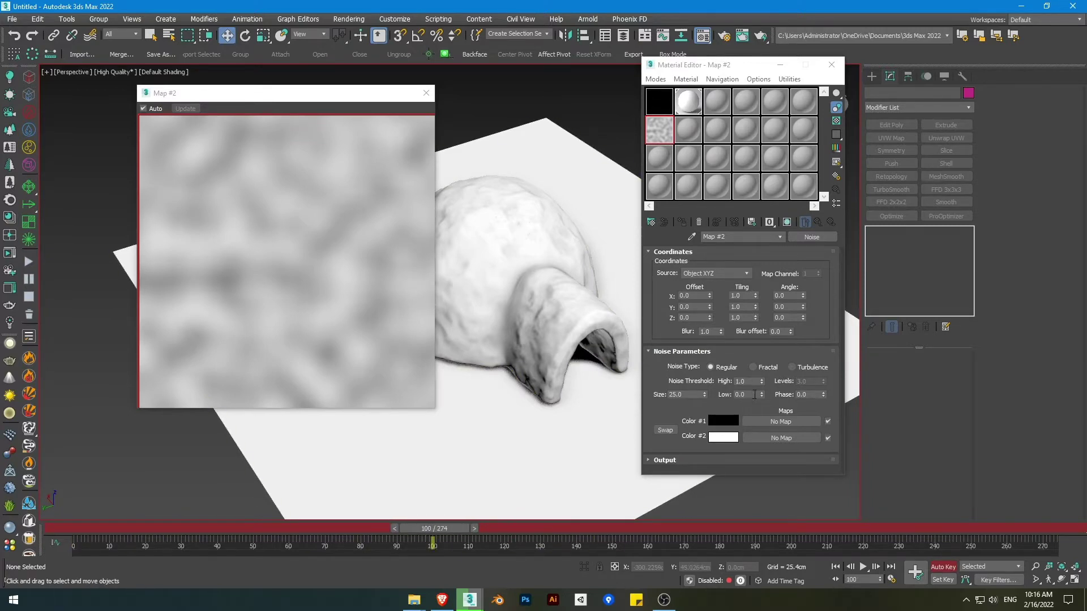
# Step: Set the noise map's High threshold to 0.1 at frame 100
pyautogui.moveTo(762, 381); pyautogui.dragTo(764, 403)
pyautogui.doubleClick(753, 383)
pyautogui.write('0.1')
pyautogui.press('Return')
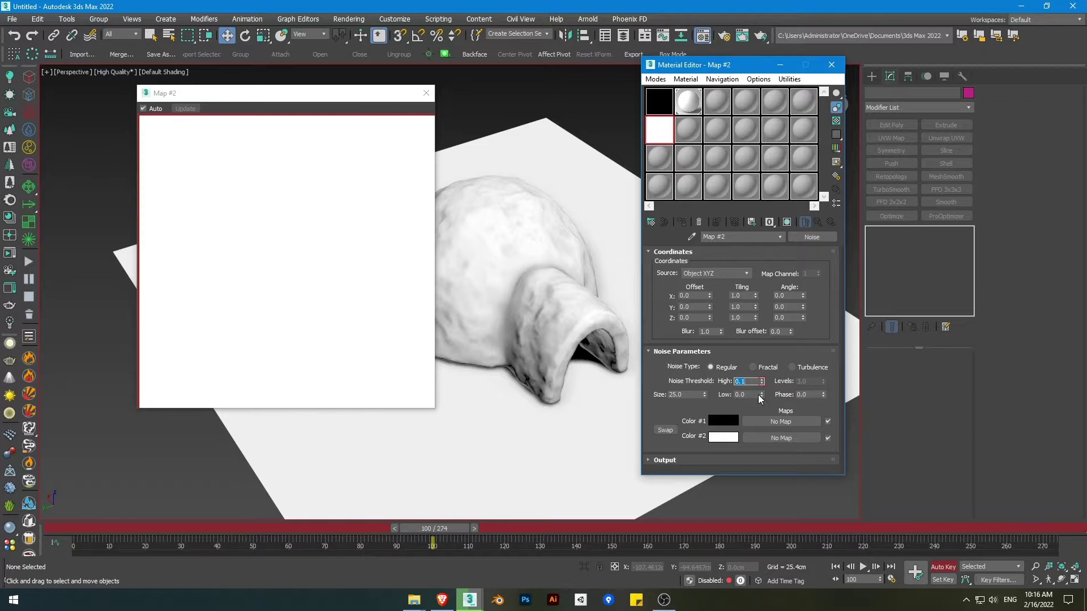
pyautogui.press('Tab')
# Step: Key the noise thresholds at frame 0 with High at 0.1 and Low at 0.05
pyautogui.moveTo(440, 531); pyautogui.dragTo(94, 531)
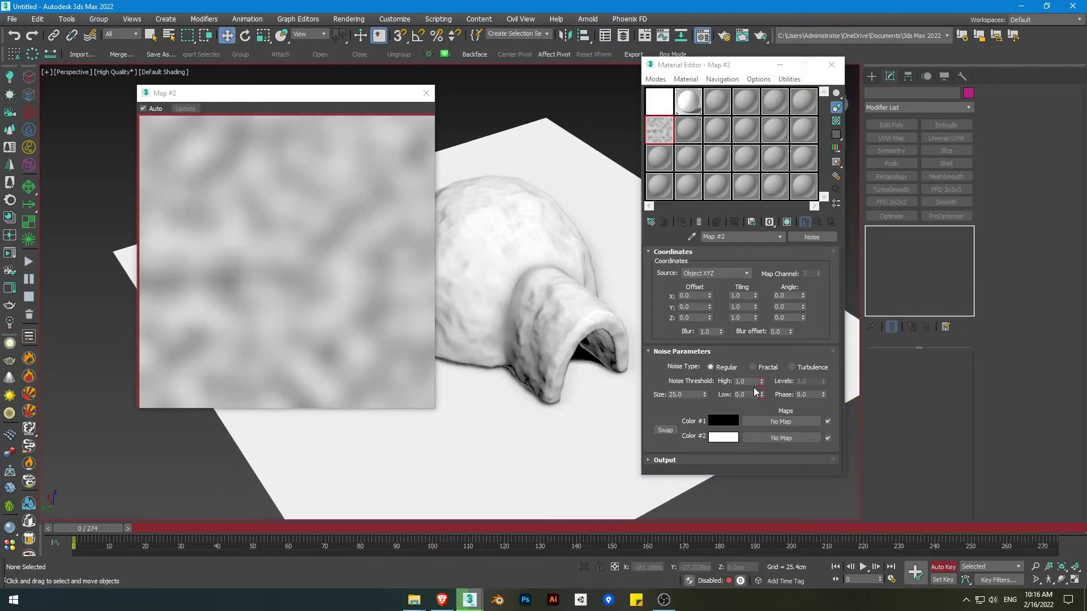
pyautogui.doubleClick(741, 395)
pyautogui.moveTo(753, 382); pyautogui.dragTo(729, 382)
pyautogui.write('0.1')
pyautogui.press('Return')
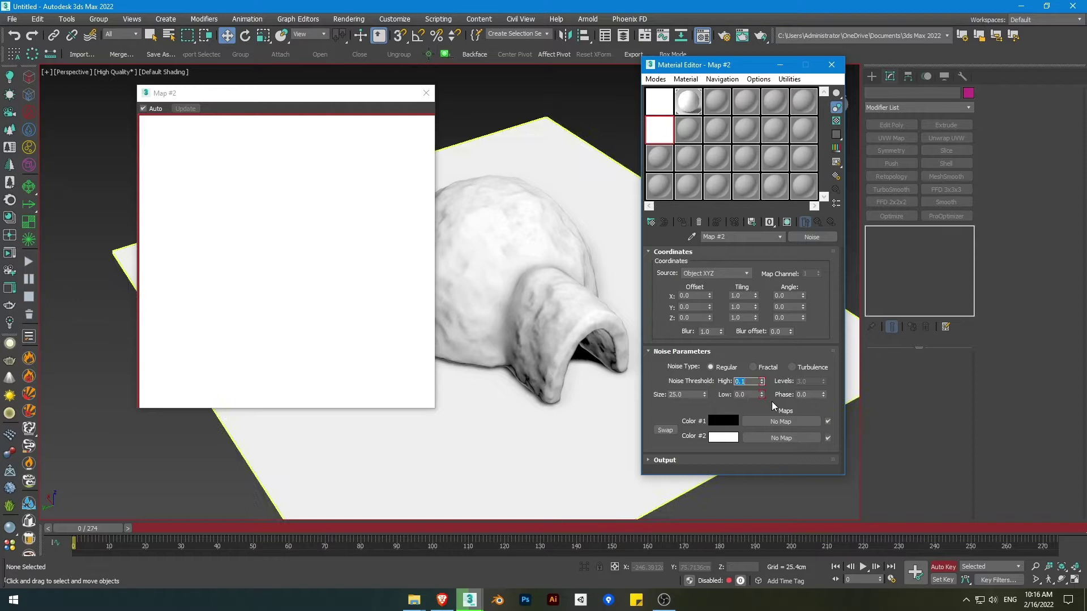
pyautogui.click(762, 393)
# Step: Key the noise thresholds at frame 100 with High at 1.0 and Low at 0.95
pyautogui.moveTo(107, 529); pyautogui.dragTo(457, 525)
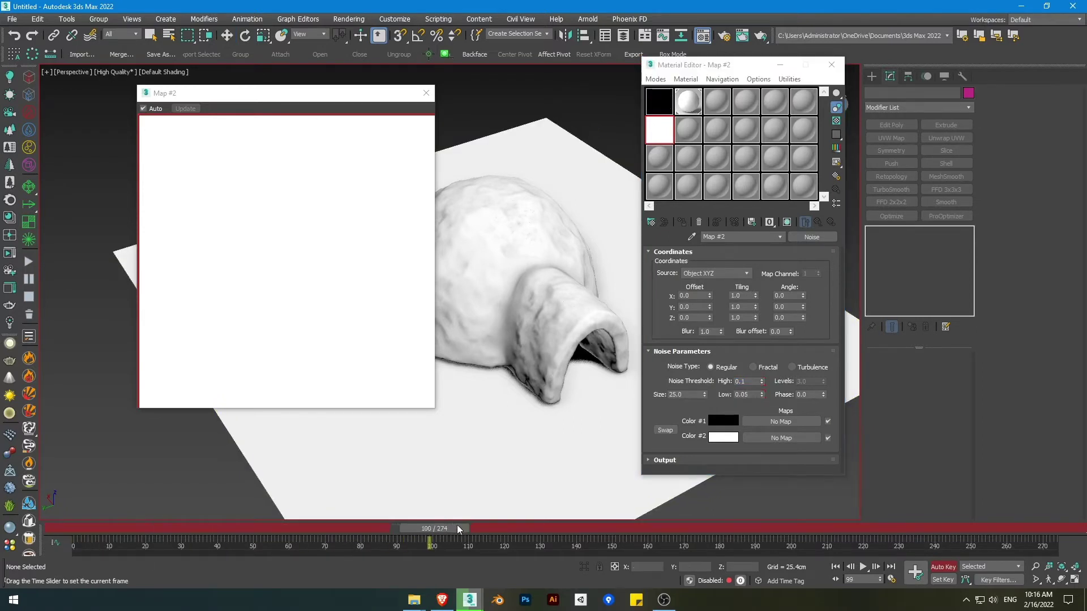
pyautogui.click(740, 382)
pyautogui.press('Return')
pyautogui.moveTo(751, 394); pyautogui.dragTo(705, 395)
pyautogui.write('.')
pyautogui.write('.95')
pyautogui.press('Return')
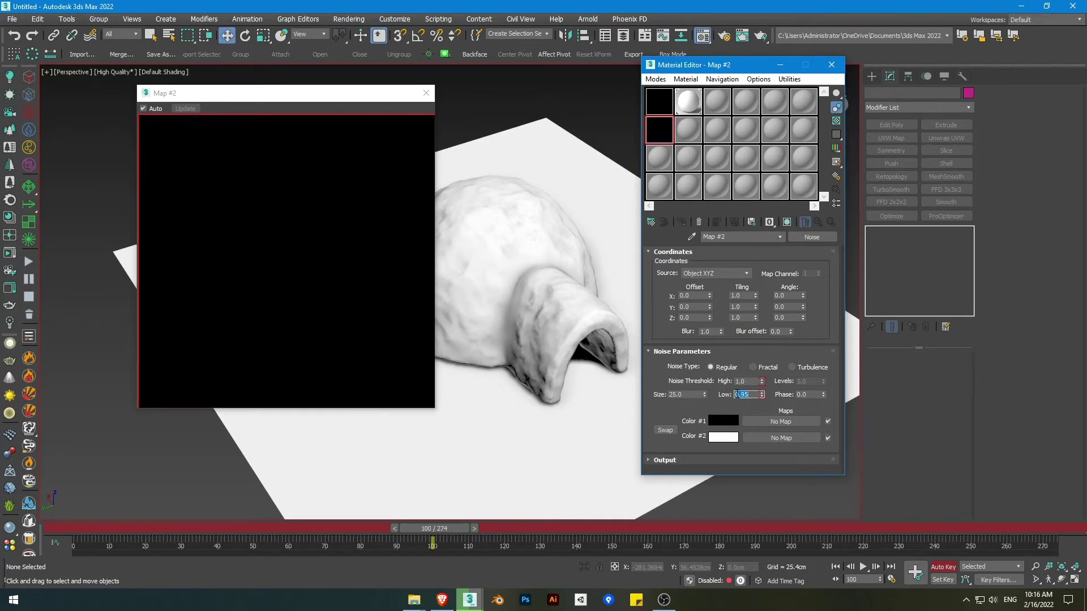
# Step: Change the noise type to Fractal, and with Auto Key turned off raise its Levels to 10
pyautogui.moveTo(434, 529); pyautogui.dragTo(290, 518)
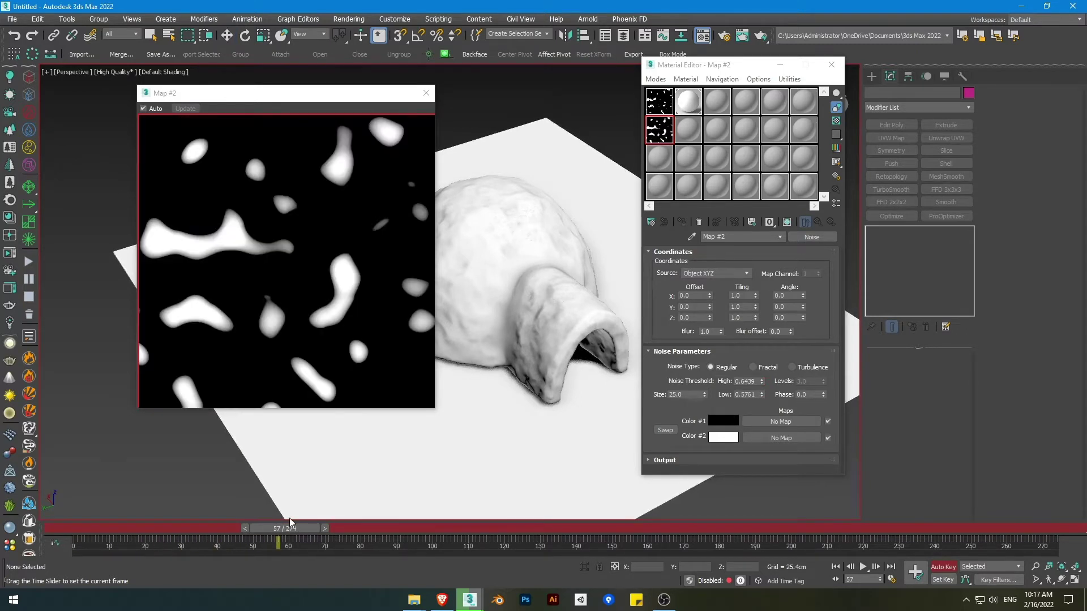
pyautogui.click(771, 366)
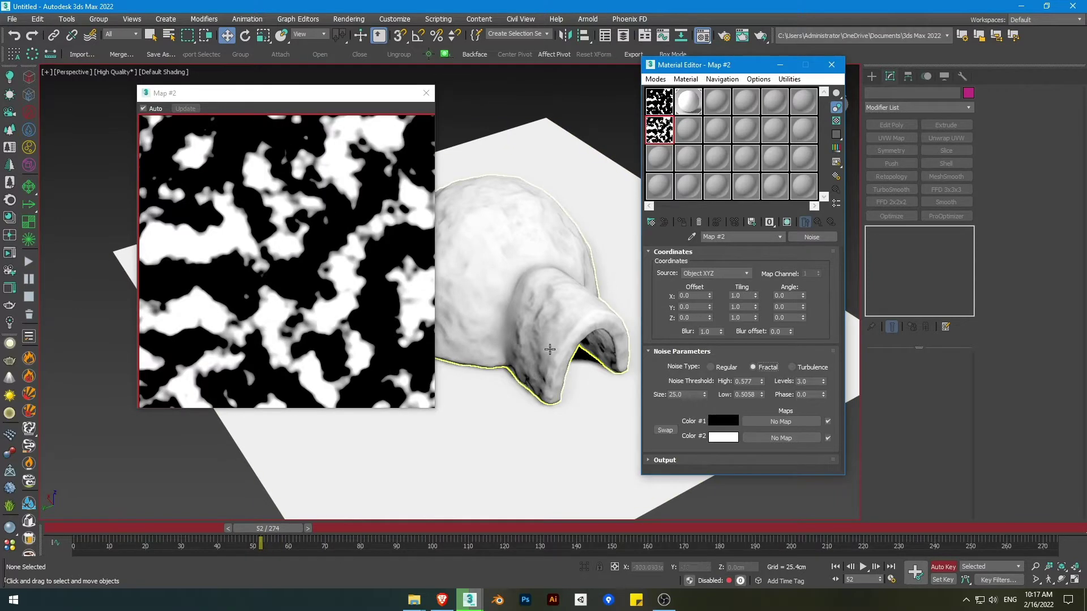
pyautogui.press('n')
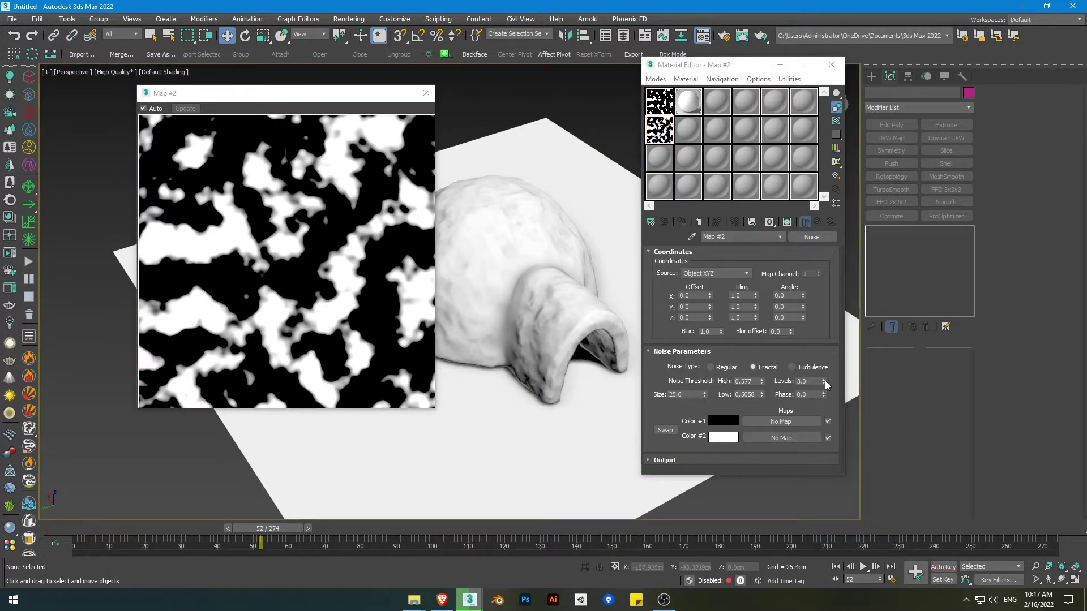
pyautogui.moveTo(826, 385); pyautogui.dragTo(826, 356)
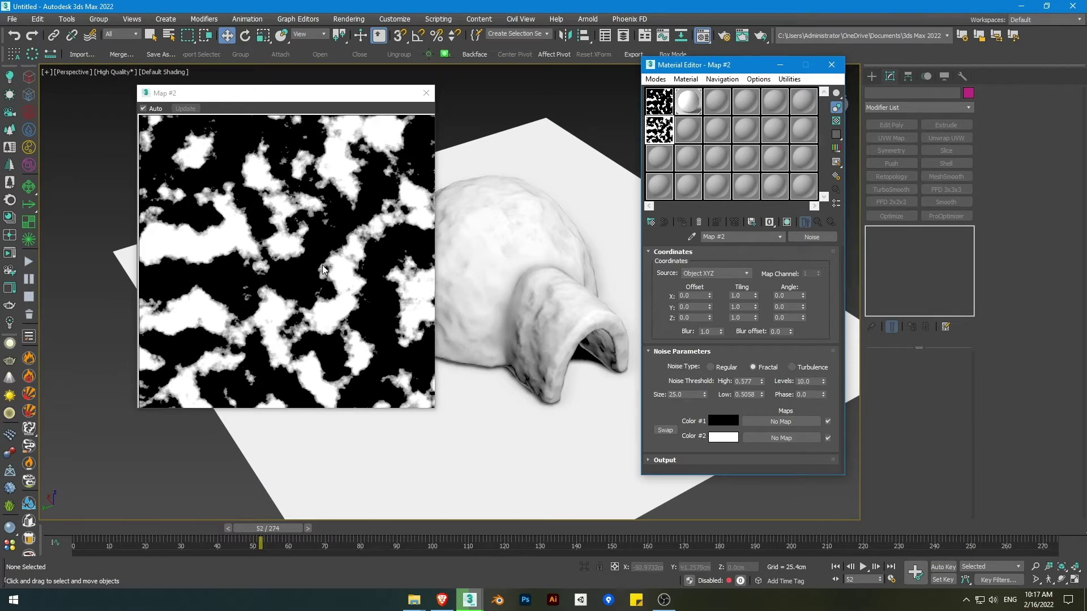
# Step: Check the animated noise pattern at frame 57 and close the enlarged map preview
pyautogui.moveTo(282, 528); pyautogui.dragTo(324, 528)
pyautogui.press('w')
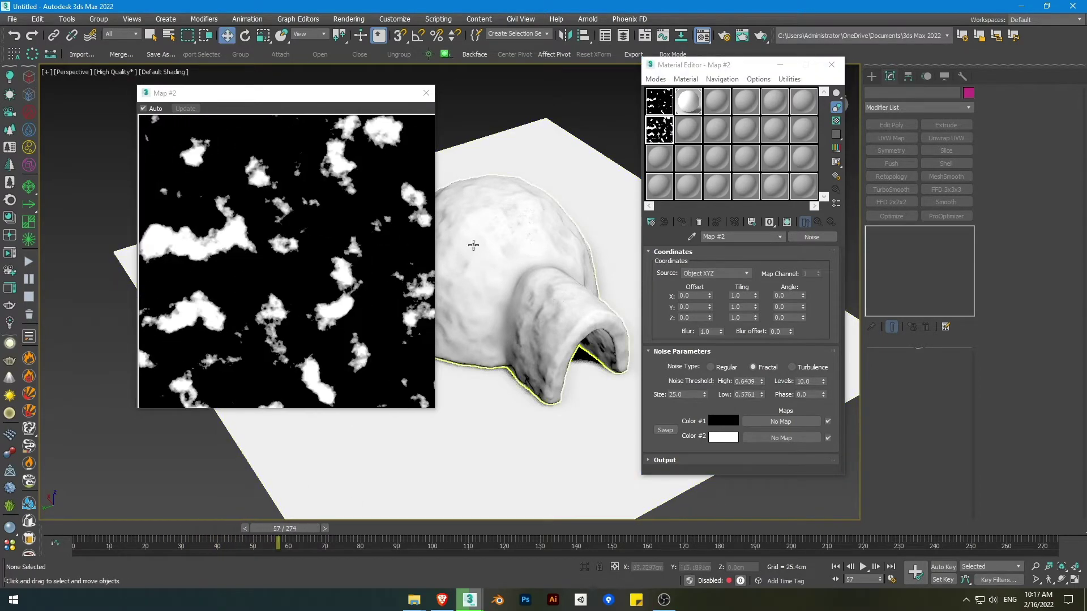
pyautogui.click(426, 93)
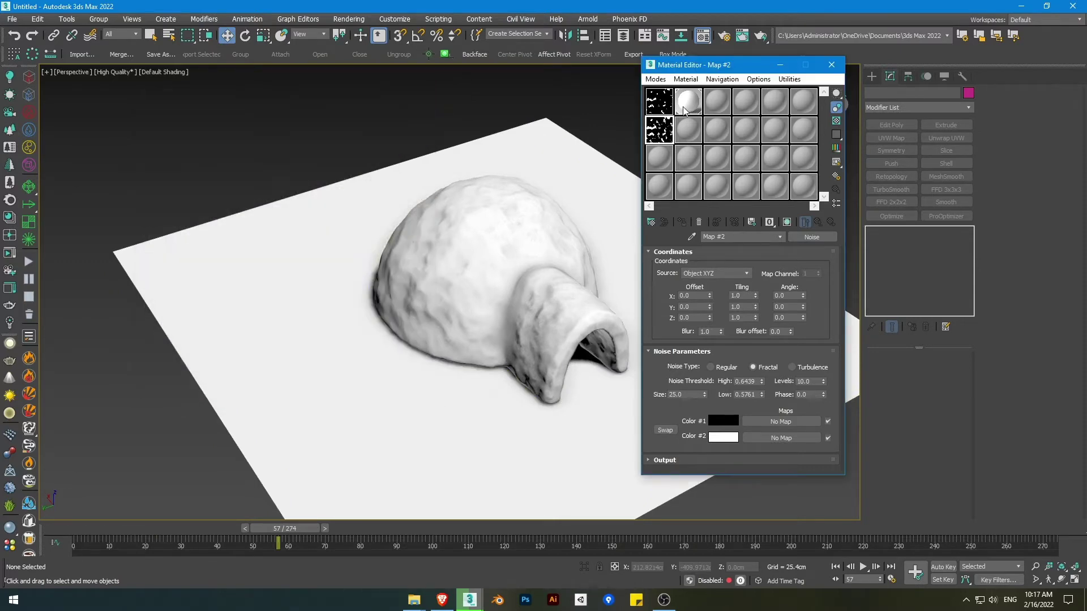
# Step: Move the Material Editor aside and create a tyFlow object on the ground plane beside the igloo
pyautogui.moveTo(720, 67); pyautogui.dragTo(250, 78)
pyautogui.click(876, 80)
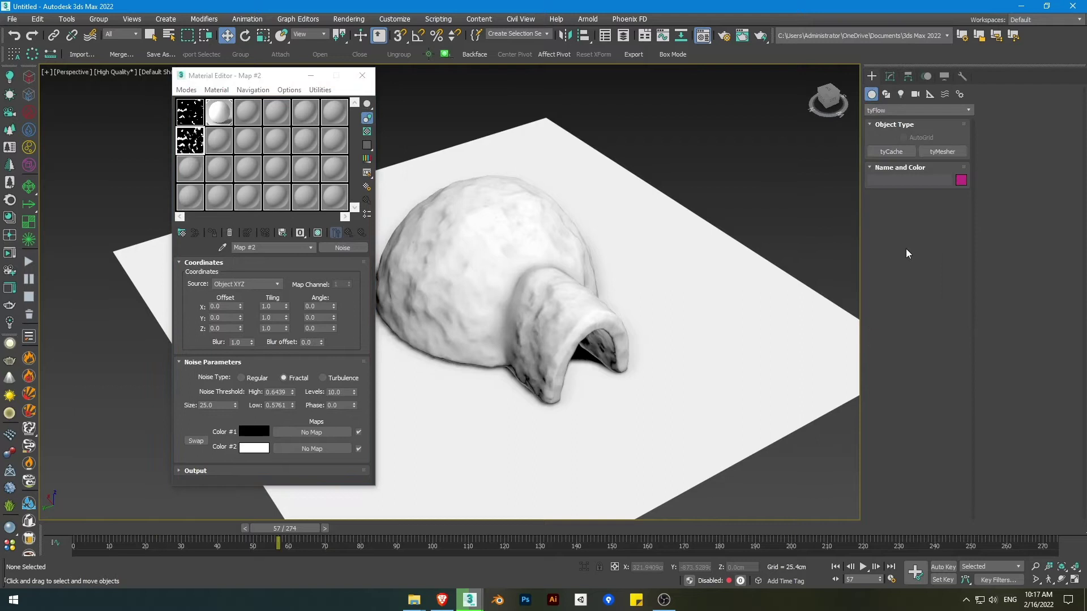
pyautogui.click(901, 110)
pyautogui.click(895, 122)
pyautogui.click(942, 222)
pyautogui.click(694, 289)
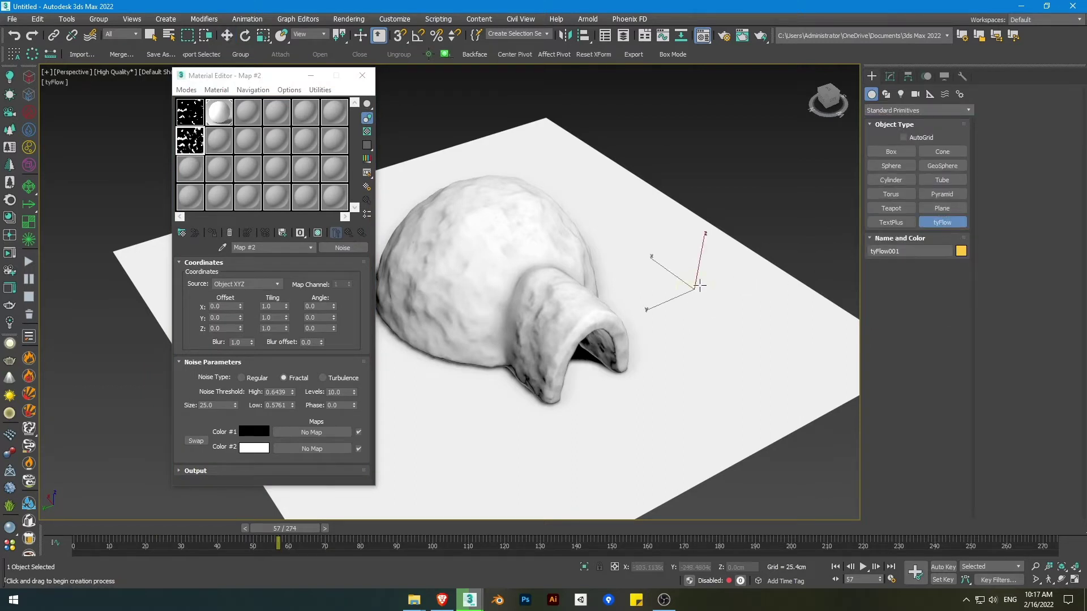
pyautogui.rightClick(699, 286)
# Step: Open the tyFlow editor beside the model and create a first event with a Birth operator
pyautogui.click(893, 77)
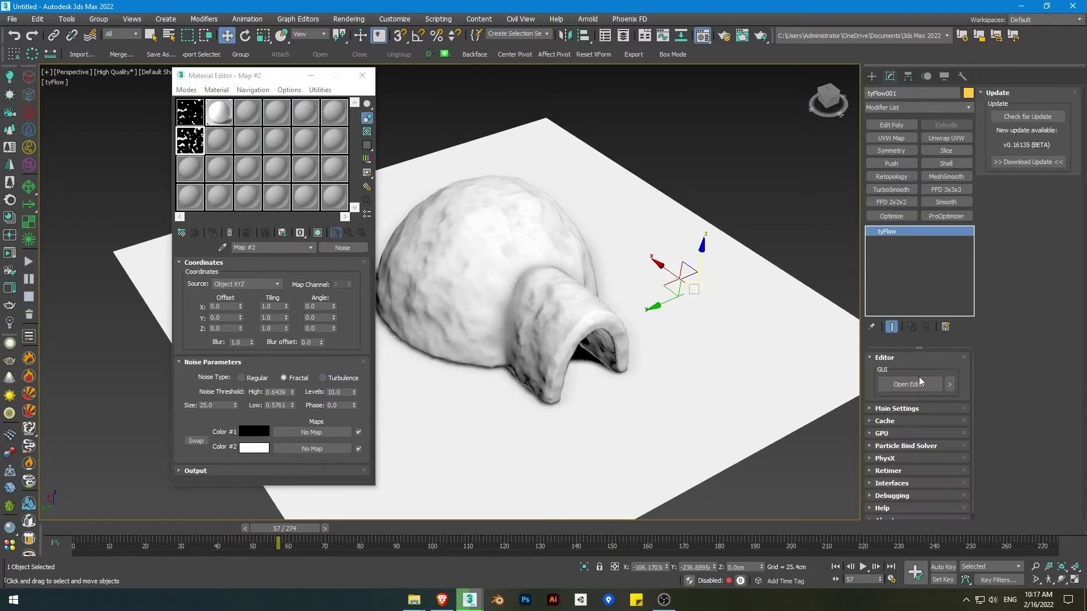
pyautogui.click(910, 384)
pyautogui.moveTo(500, 82); pyautogui.dragTo(711, 59)
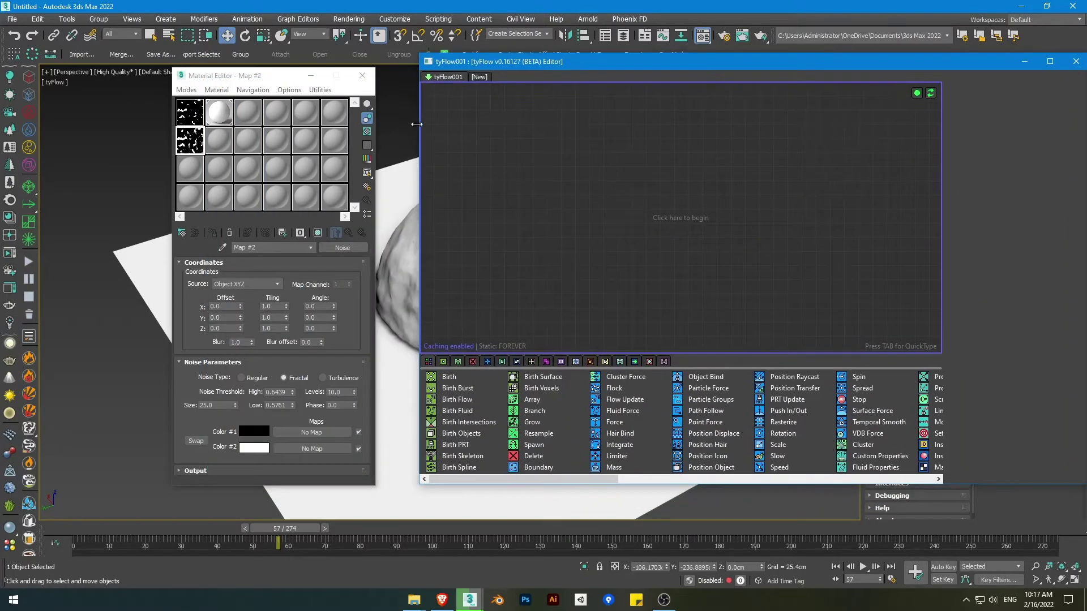
pyautogui.moveTo(419, 124); pyautogui.dragTo(694, 124)
pyautogui.moveTo(721, 376); pyautogui.dragTo(747, 133)
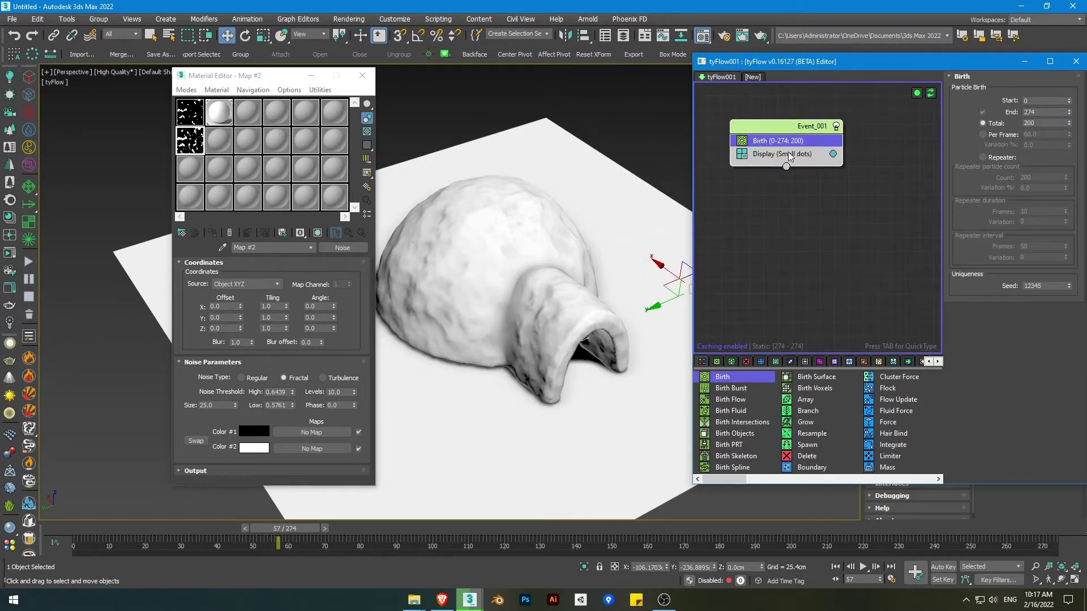
# Step: Add a Position Object operator to the event below Birth and pick Igloo1 as its emitter object
pyautogui.click(868, 480)
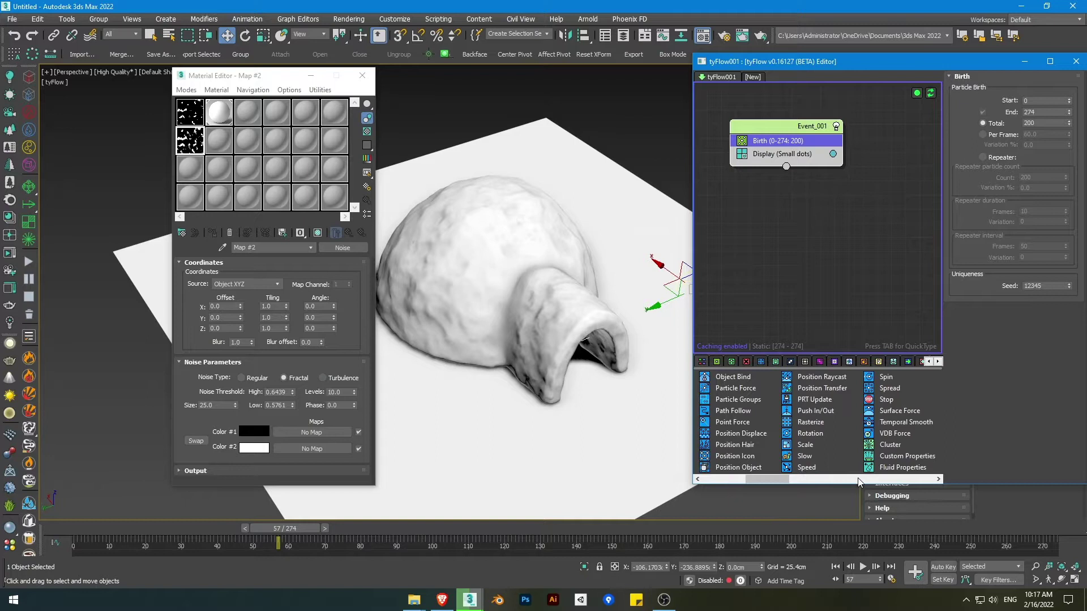
pyautogui.moveTo(736, 468); pyautogui.dragTo(790, 148)
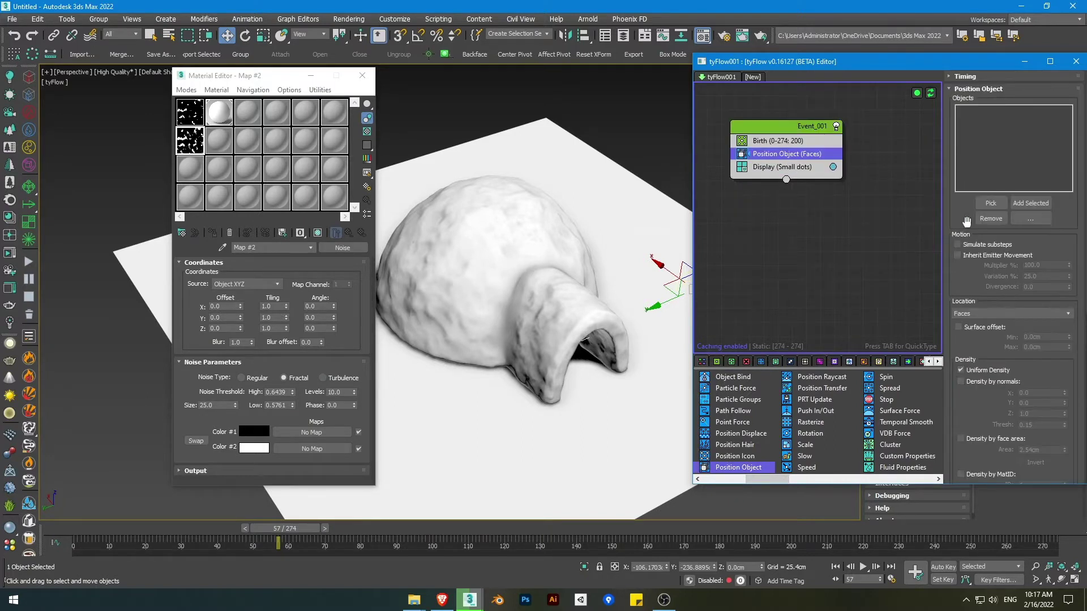
pyautogui.click(991, 203)
pyautogui.click(519, 234)
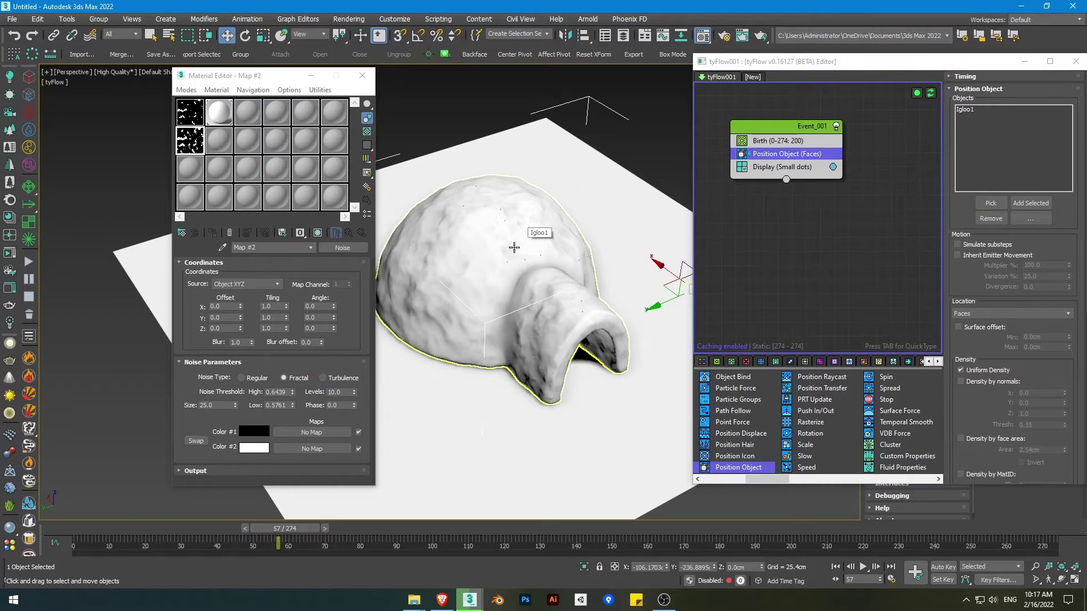
# Step: Set the Birth operator's End frame to 0 and its Total to 2000 particles
pyautogui.click(789, 140)
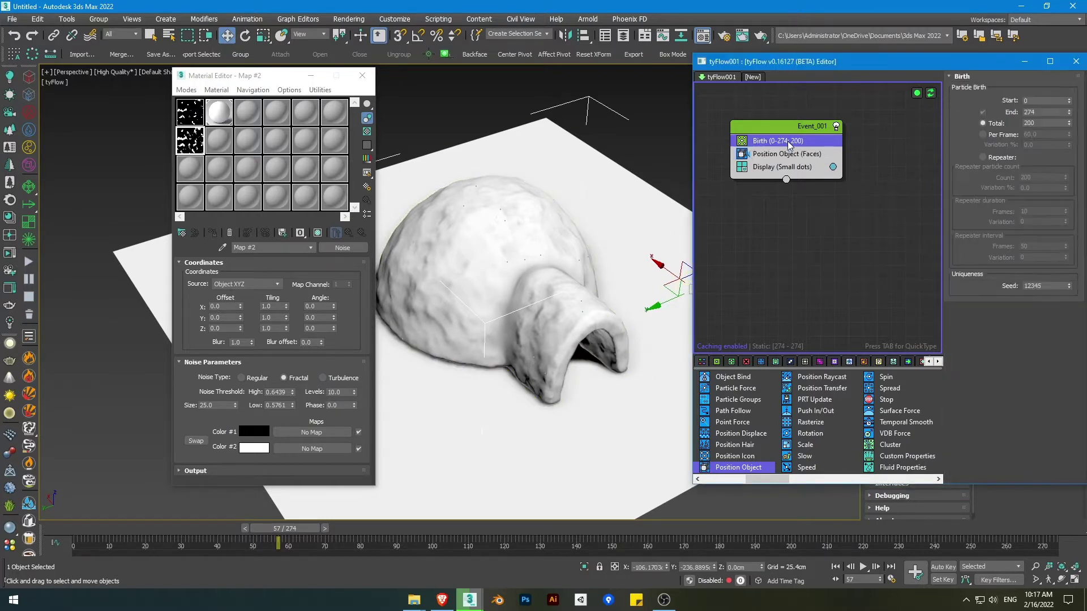
pyautogui.doubleClick(1044, 112)
pyautogui.write('0')
pyautogui.press('Return')
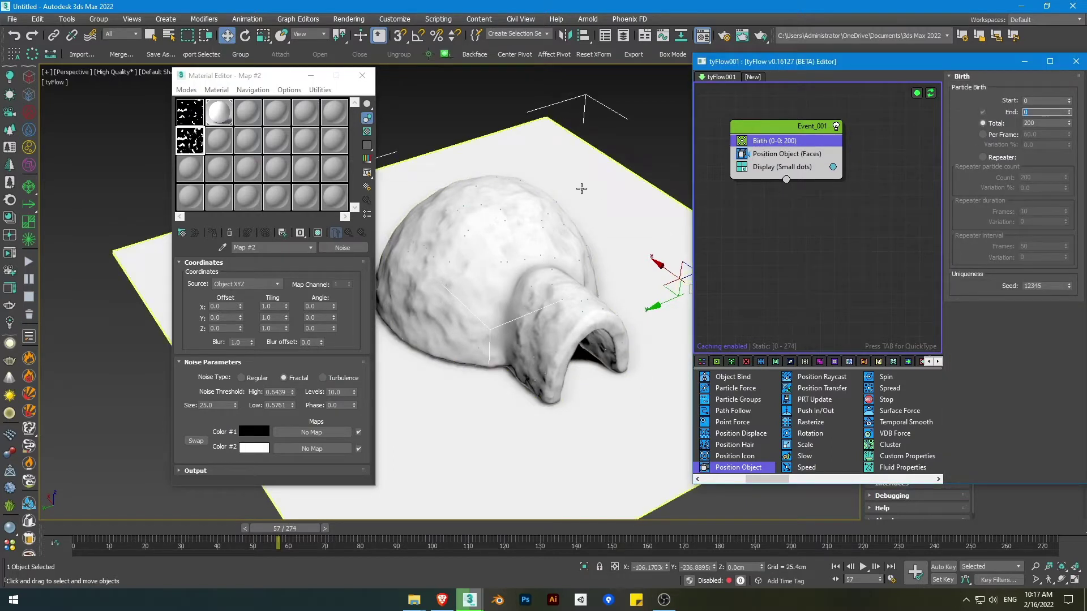
pyautogui.click(1041, 124)
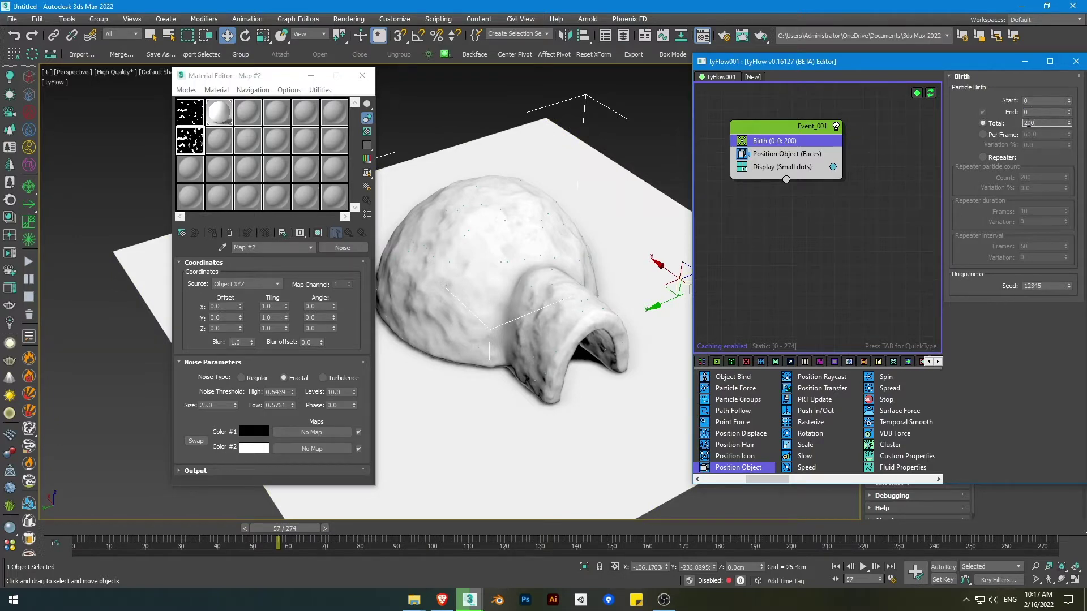
pyautogui.press('Return')
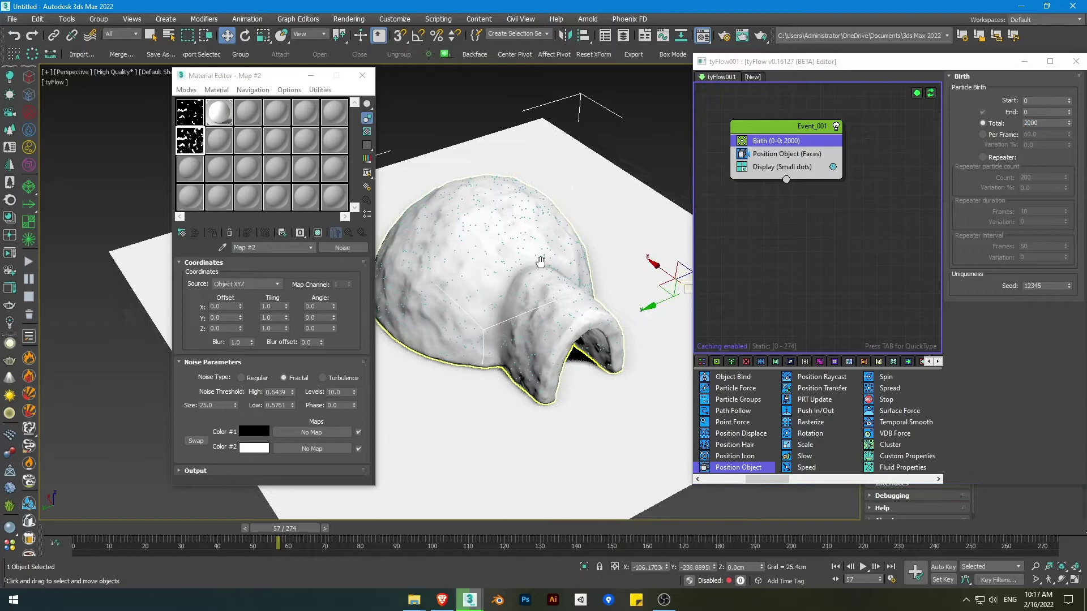
# Step: Set the Birth operator's Total to 5000 particles
pyautogui.doubleClick(1028, 123)
pyautogui.write('5000')
pyautogui.press('Return')
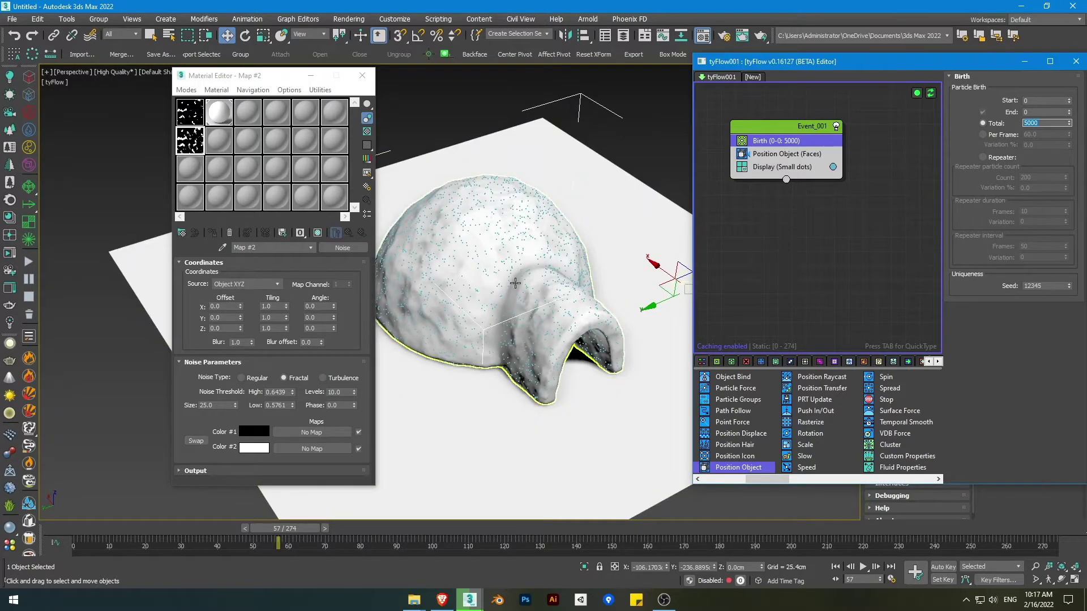
pyautogui.scroll(5, 495, 248)
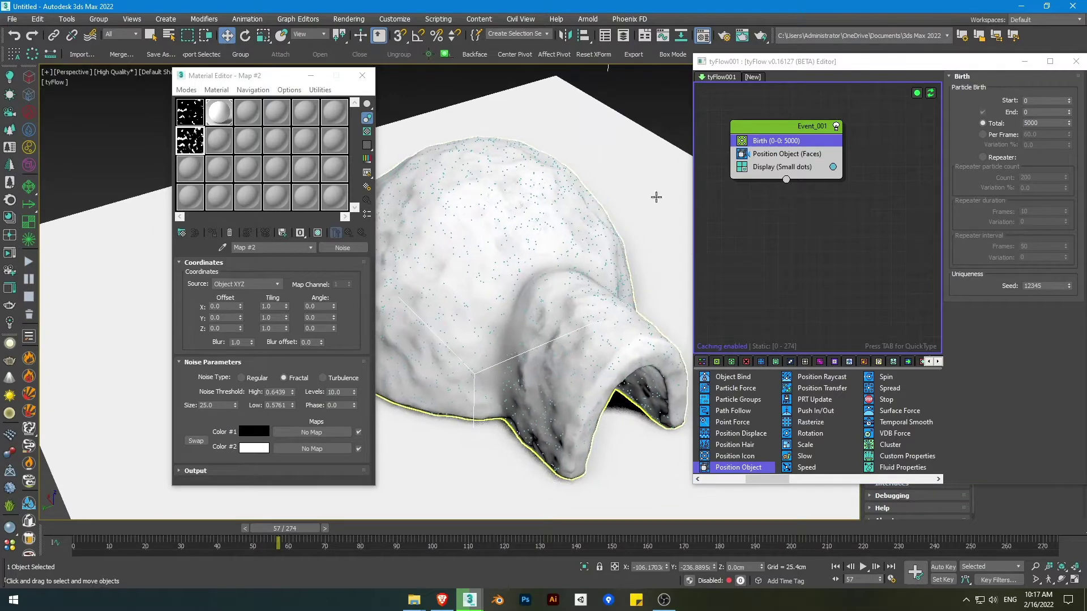
# Step: Add a Surface Test operator below Position Object in the first event and pick the igloo as its test object
pyautogui.moveTo(816, 227); pyautogui.dragTo(792, 211, button='middle')
pyautogui.click(792, 479)
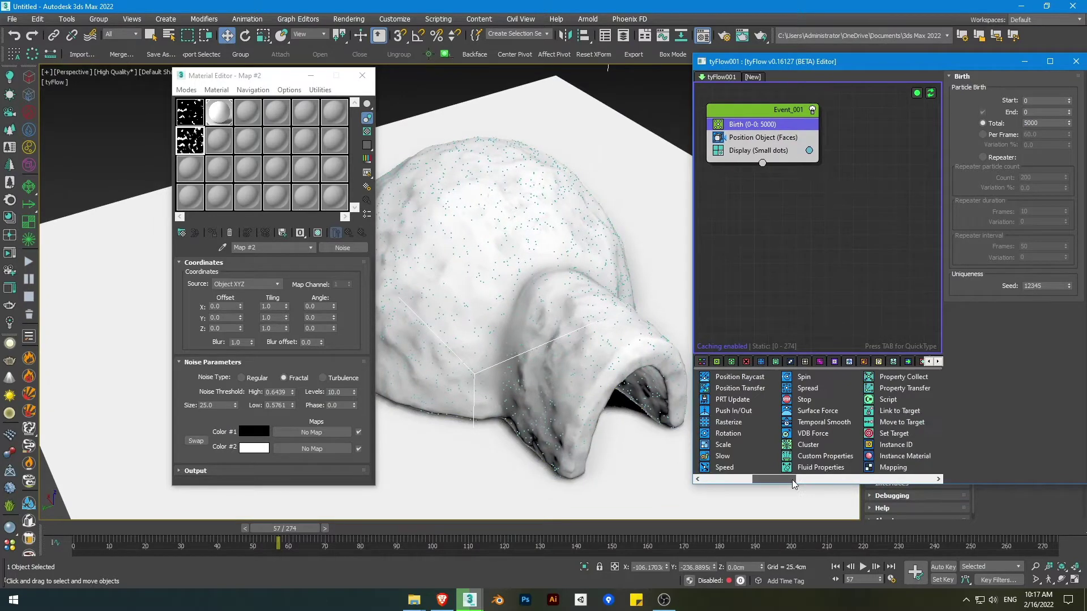
pyautogui.scroll(-3, 819, 451)
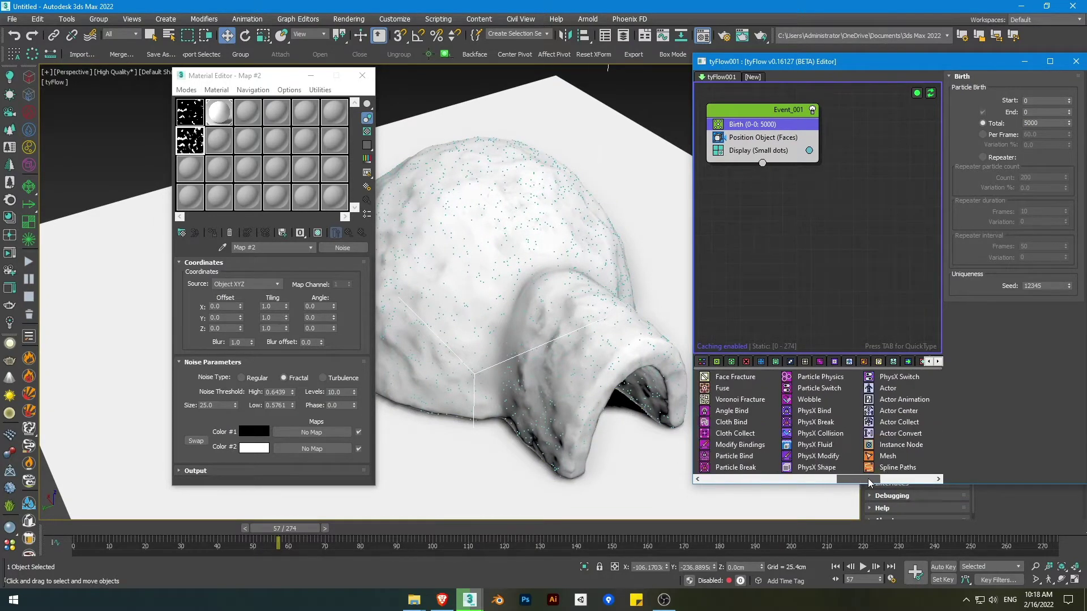
pyautogui.moveTo(818, 449); pyautogui.dragTo(741, 150)
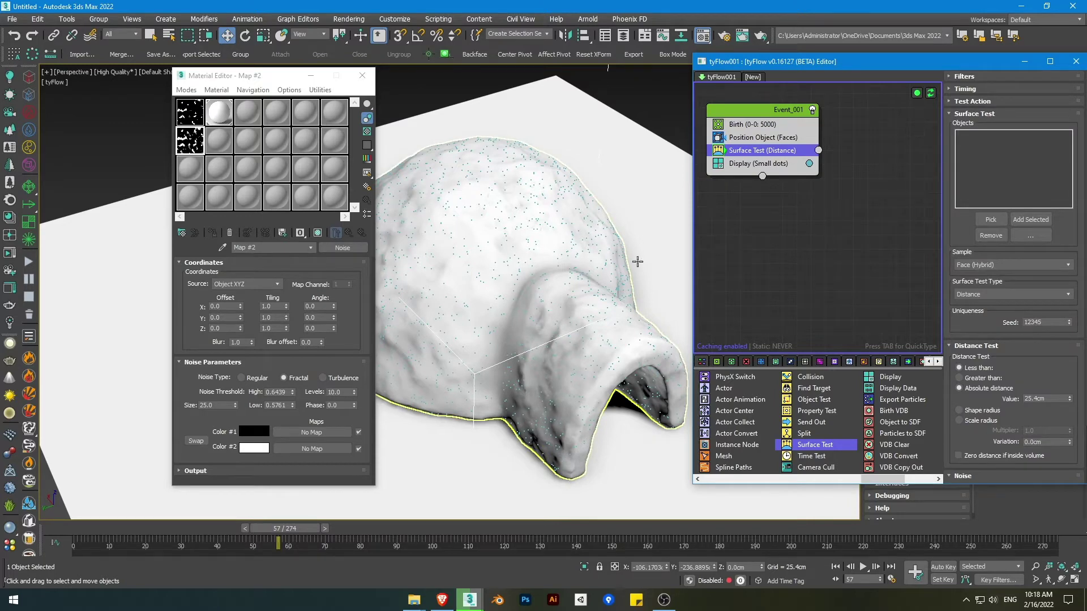
pyautogui.click(991, 219)
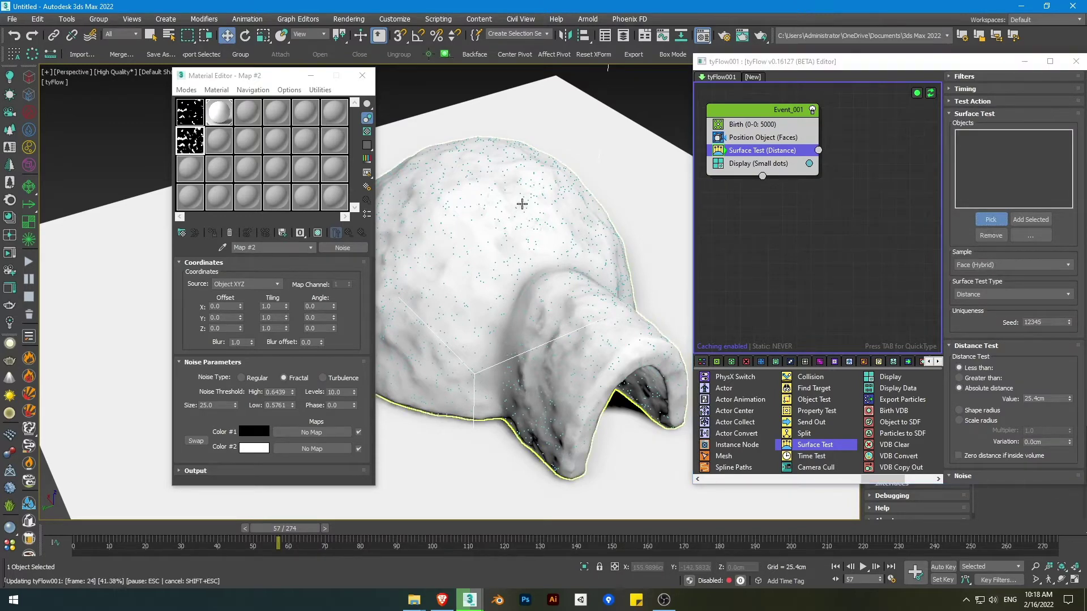
pyautogui.click(511, 280)
# Step: Set the Surface Test type to Texture and assign the Map #2 noise as its specified map, using the Instance method
pyautogui.scroll(-2, 993, 326)
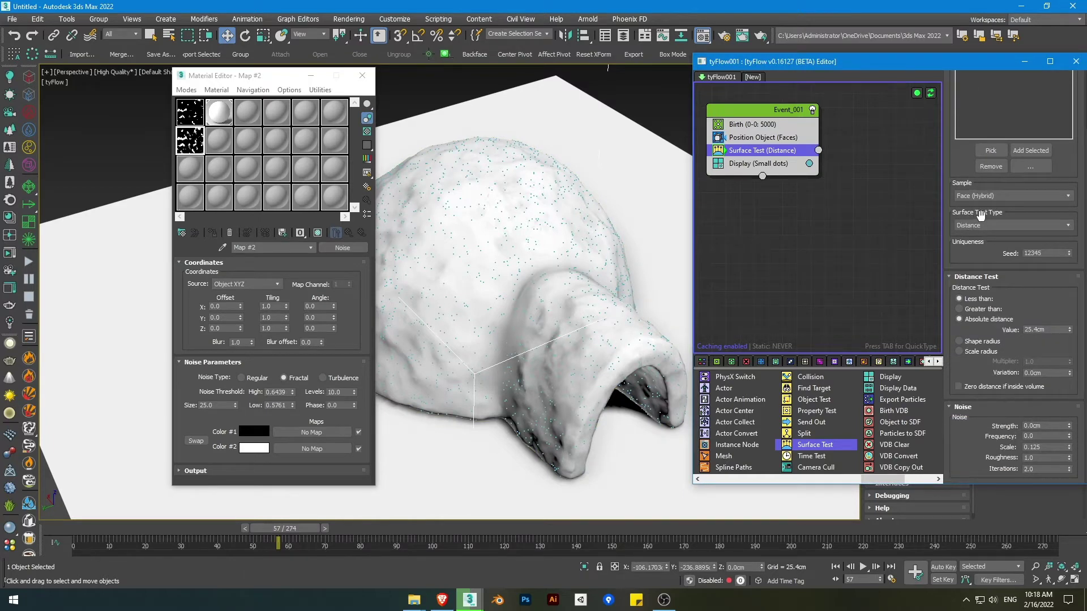
pyautogui.click(1024, 227)
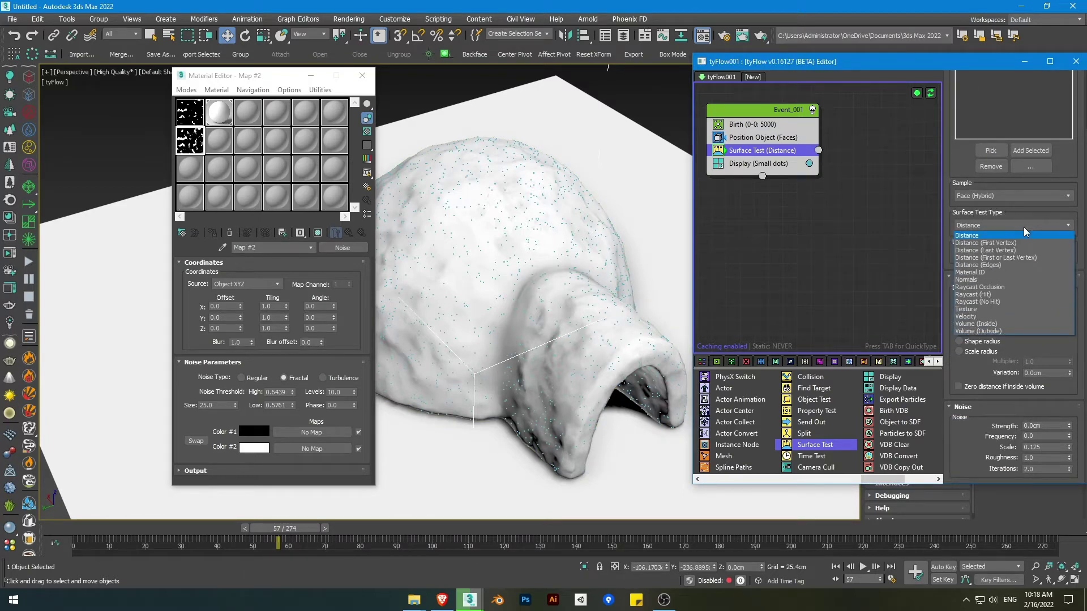
pyautogui.click(970, 310)
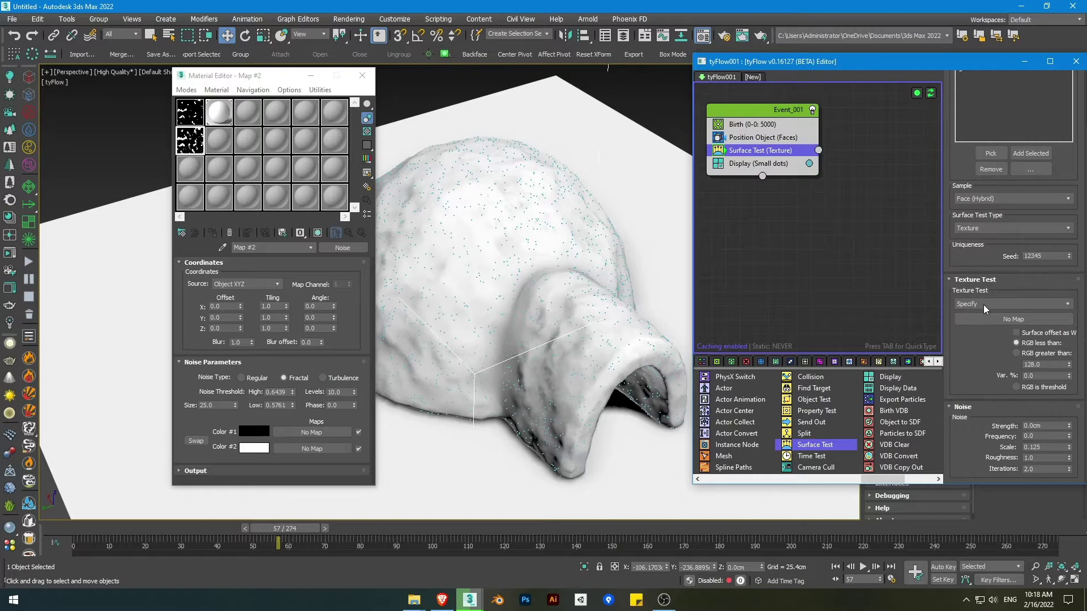
pyautogui.click(984, 307)
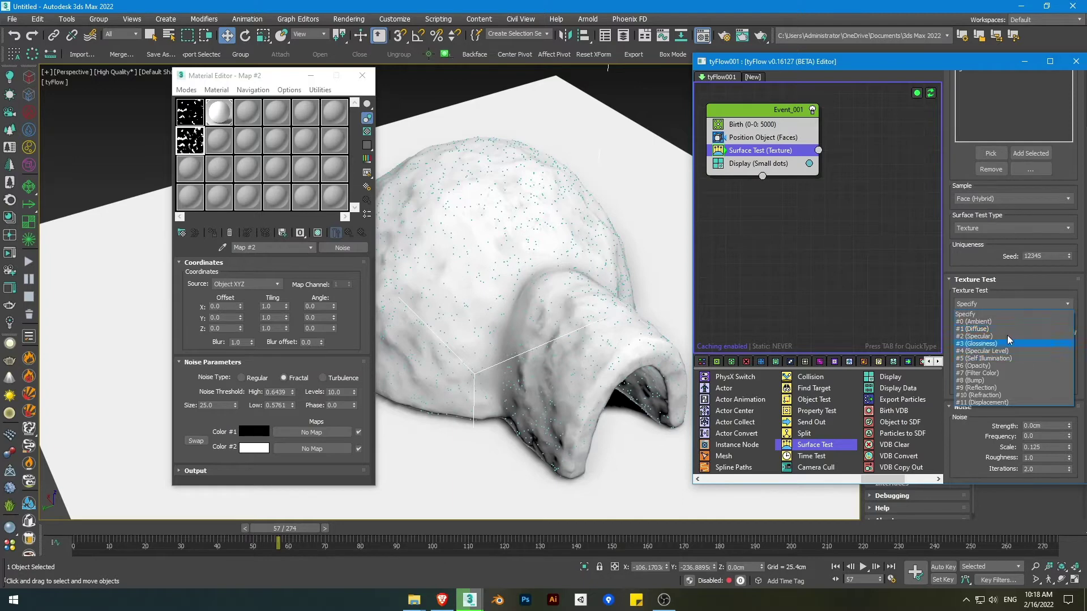
pyautogui.click(972, 280)
pyautogui.moveTo(196, 153); pyautogui.dragTo(1008, 317)
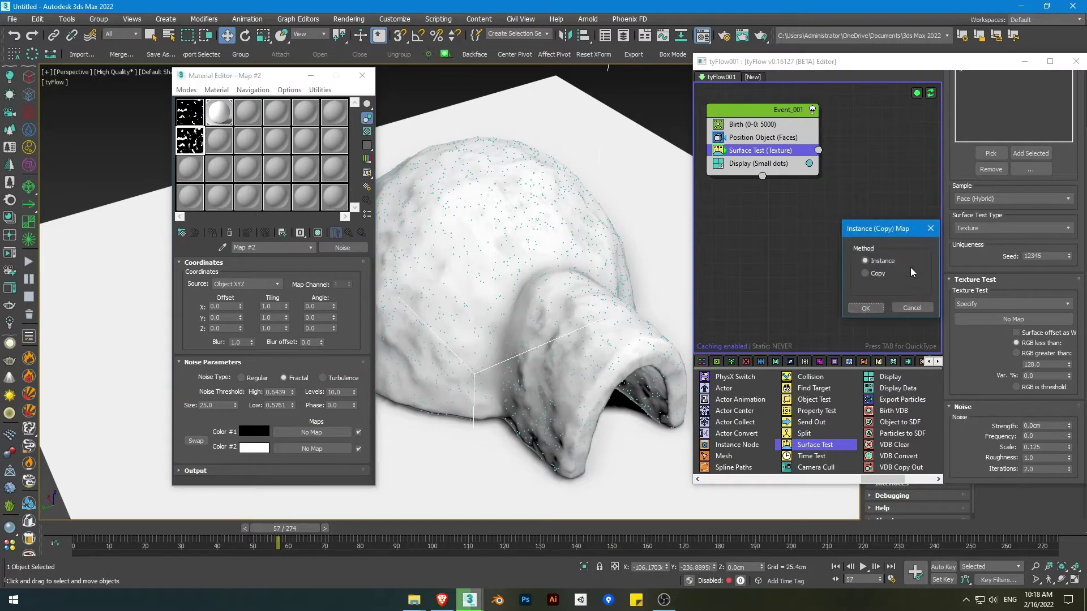
pyautogui.click(865, 308)
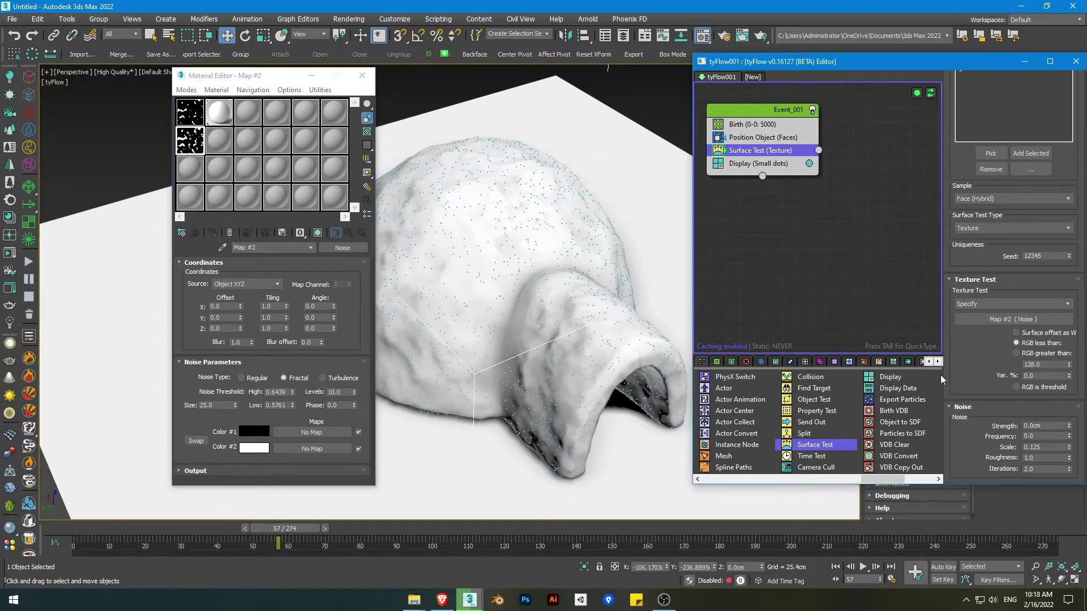
# Step: Go to frame 0 and branch the Surface Test output into a new event containing a Display operator
pyautogui.click(80, 530)
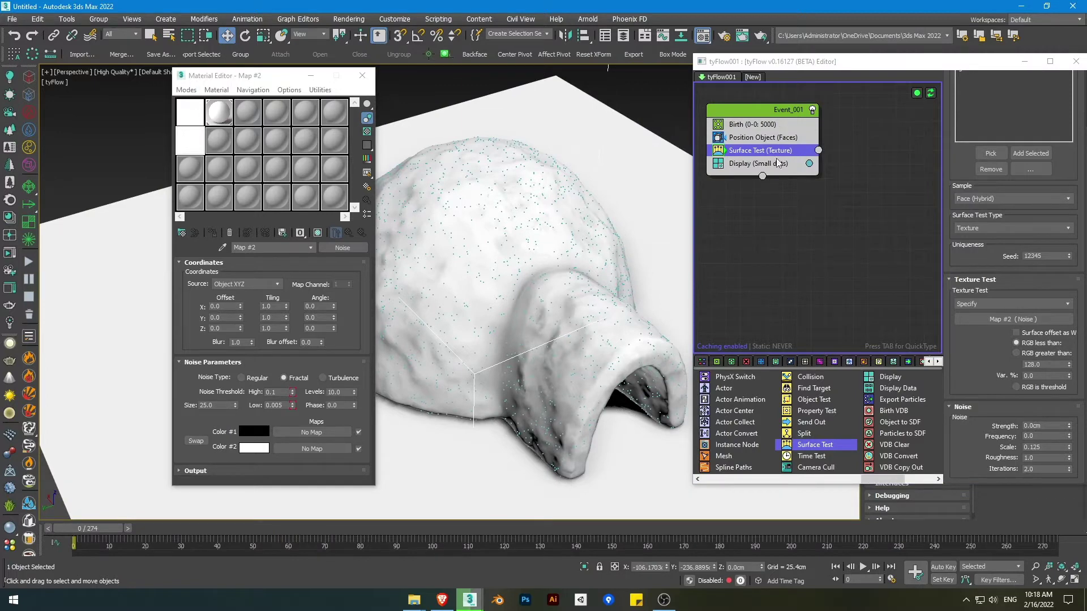
pyautogui.moveTo(818, 152); pyautogui.dragTo(856, 232)
pyautogui.click(874, 235)
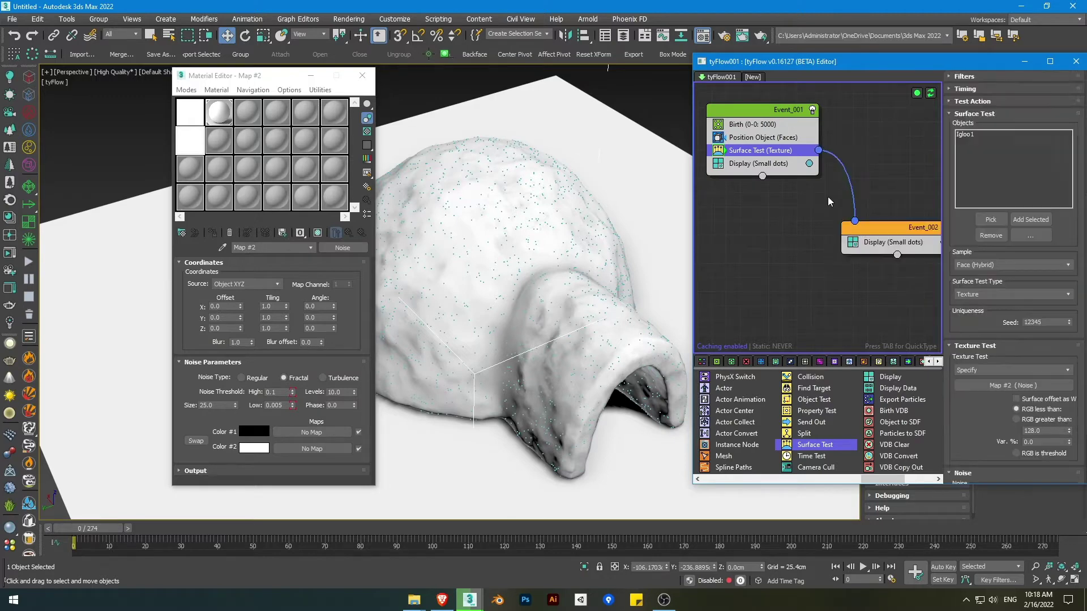
pyautogui.moveTo(881, 226); pyautogui.dragTo(866, 220)
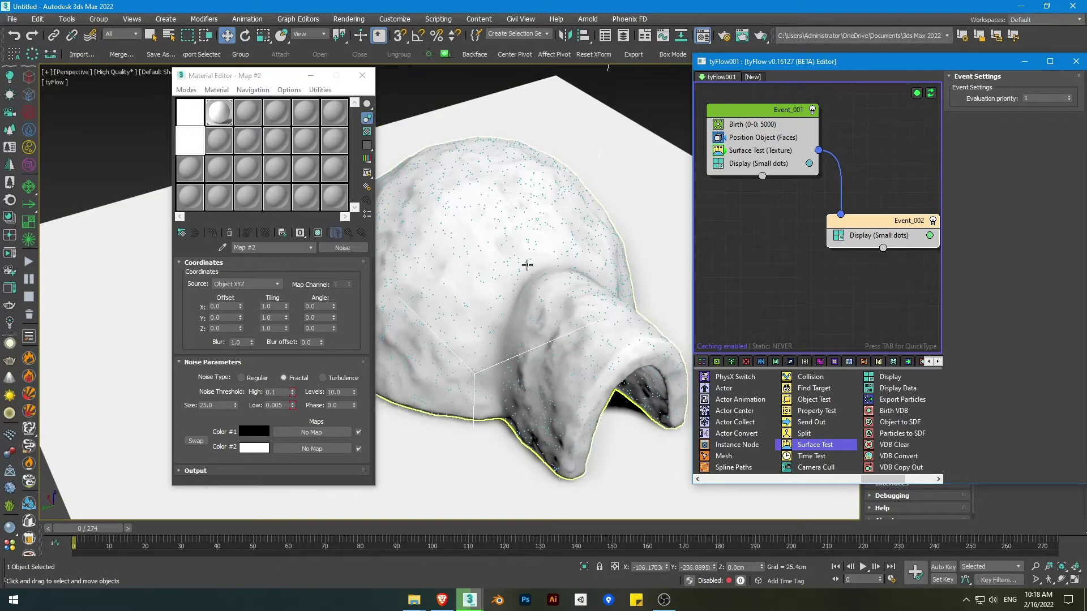
# Step: Add a Force operator above Display in the second event
pyautogui.moveTo(601, 298); pyautogui.dragTo(578, 273, button='middle')
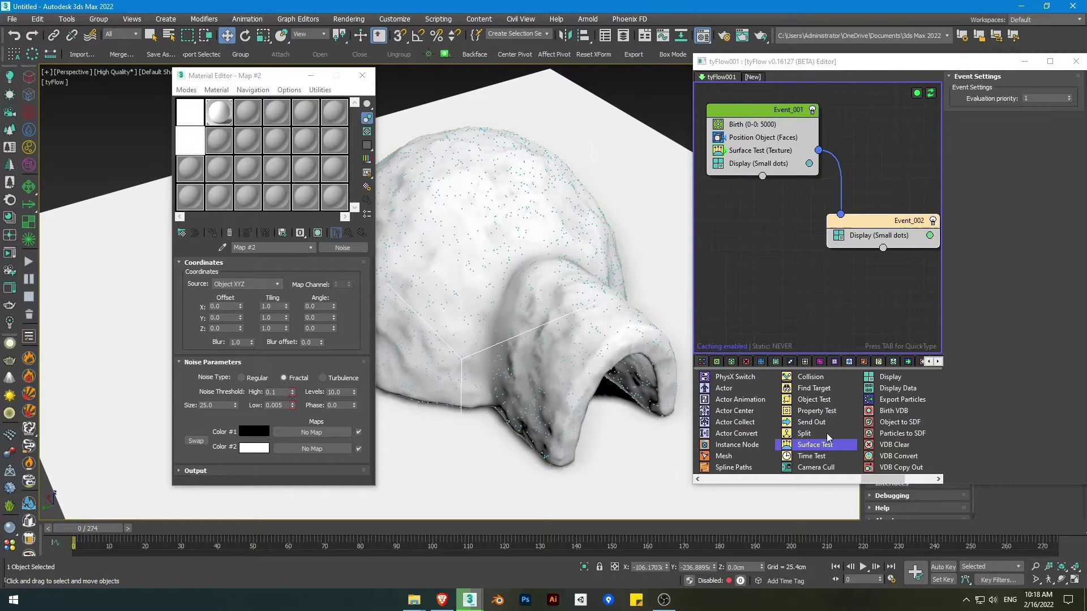
pyautogui.moveTo(873, 479); pyautogui.dragTo(754, 480)
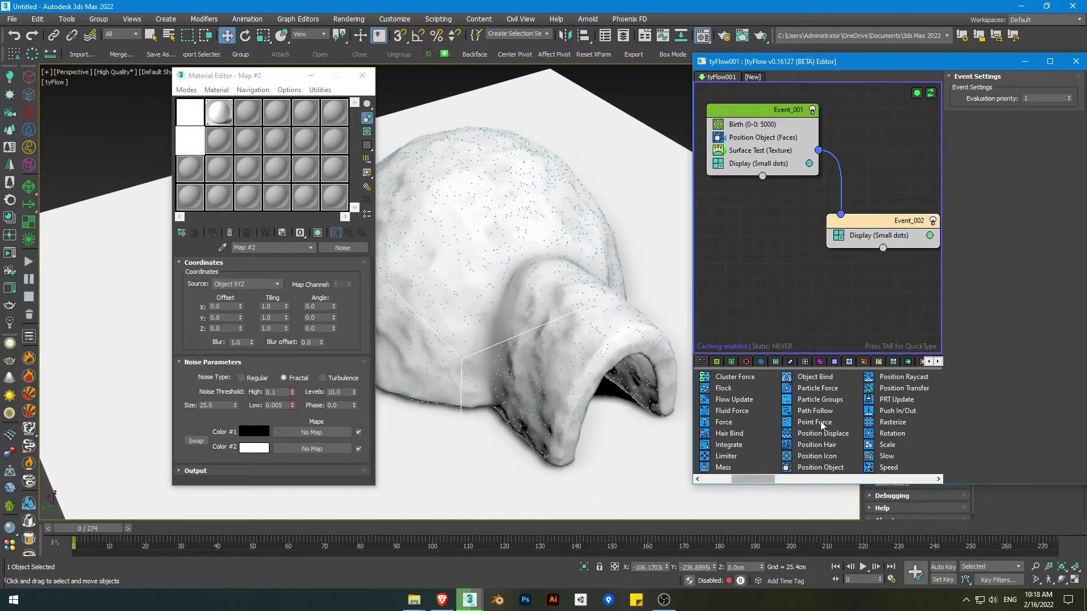
pyautogui.moveTo(719, 424); pyautogui.dragTo(871, 235)
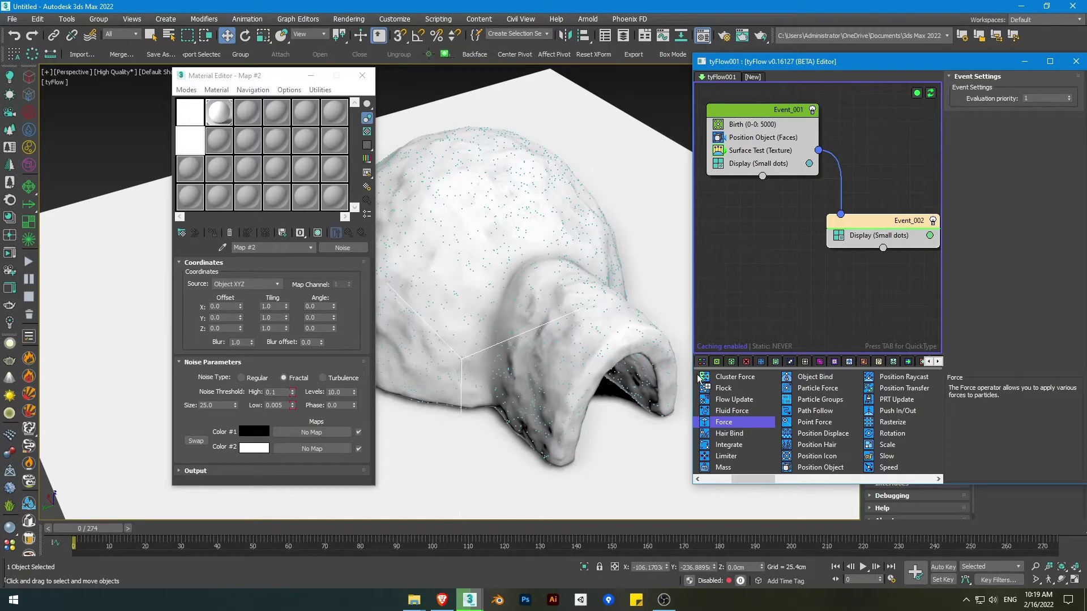
# Step: Set the Force operator's built-in gravity strength to -0.1 cm and its noise layer 1 strength to 0.1 cm
pyautogui.keyDown('alt'); pyautogui.moveTo(660, 317); pyautogui.dragTo(596, 321, button='middle'); pyautogui.keyUp('alt')
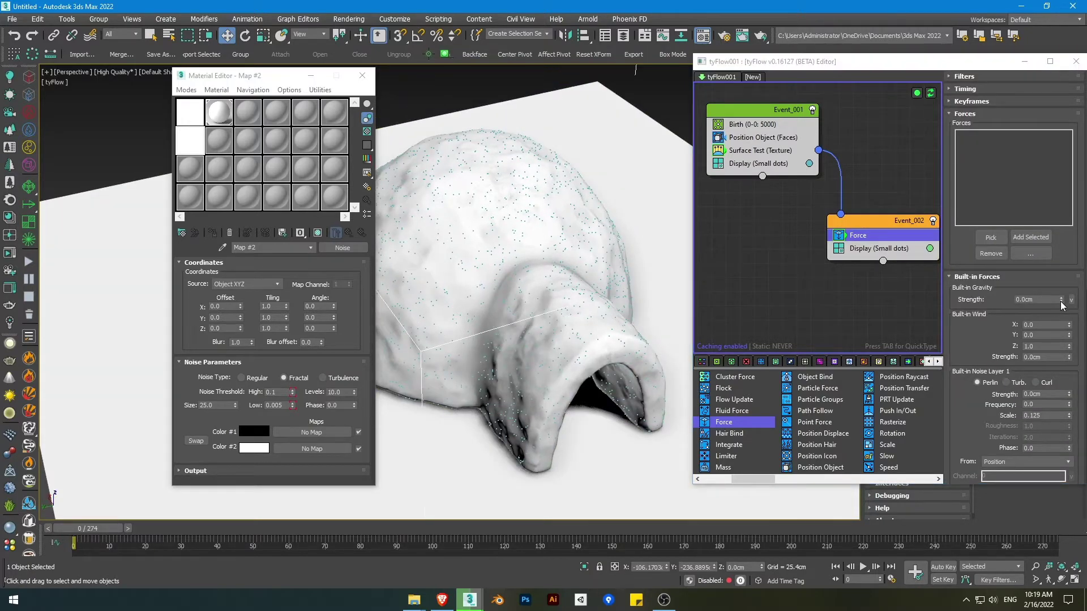
pyautogui.moveTo(1062, 306); pyautogui.dragTo(1035, 300)
pyautogui.doubleClick(1025, 300)
pyautogui.write('-0.1')
pyautogui.press('Return')
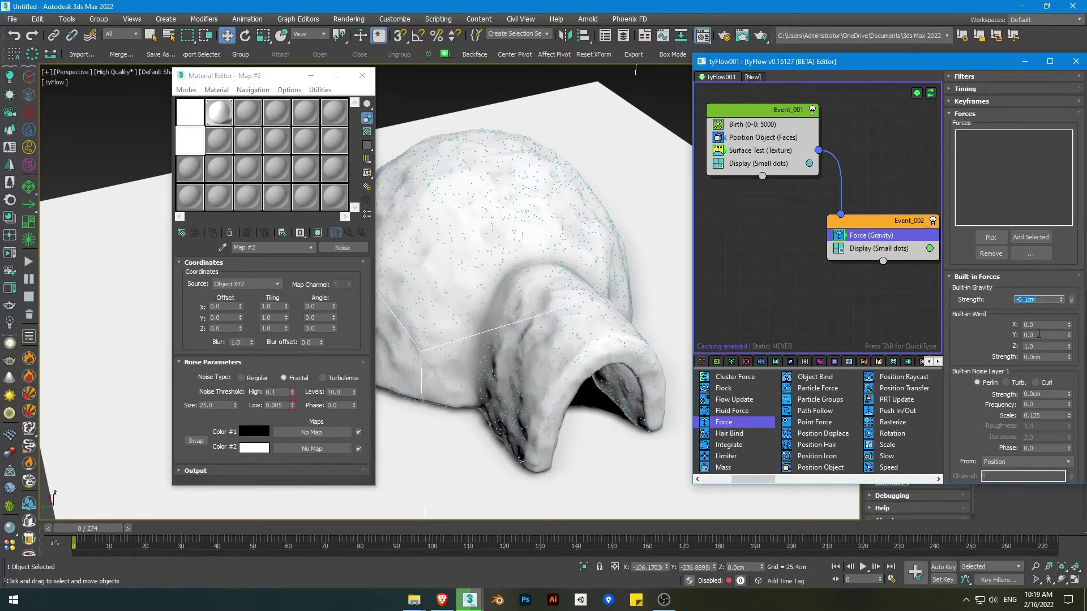
pyautogui.doubleClick(1034, 394)
pyautogui.press('Return')
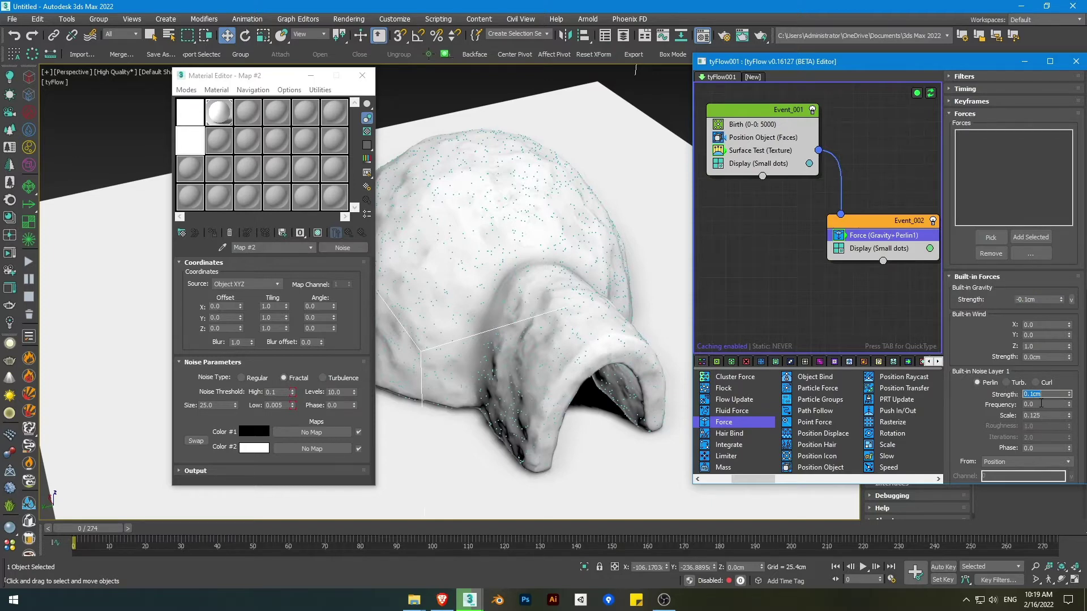
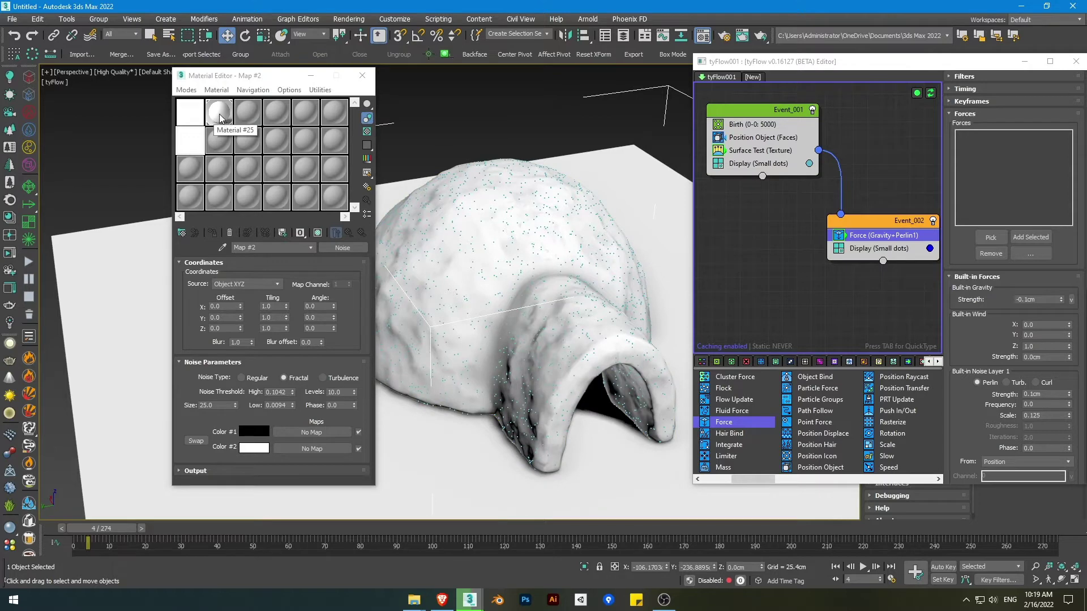
# Step: Assign Material #25 to the igloo and place the Map #2 noise in its Diffuse slot as an instance
pyautogui.moveTo(220, 118); pyautogui.dragTo(478, 244)
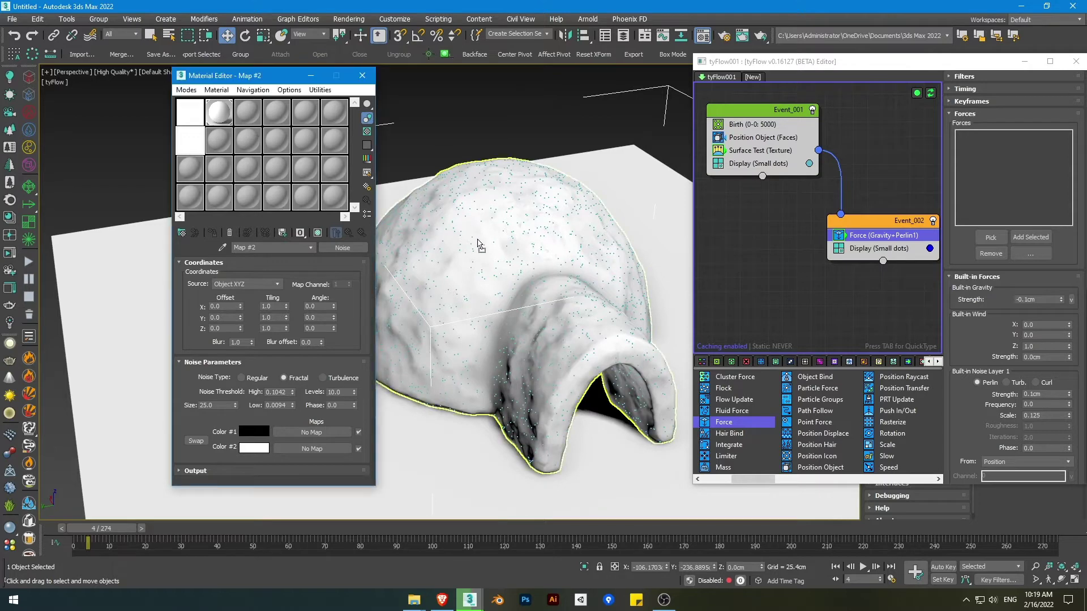
pyautogui.click(217, 115)
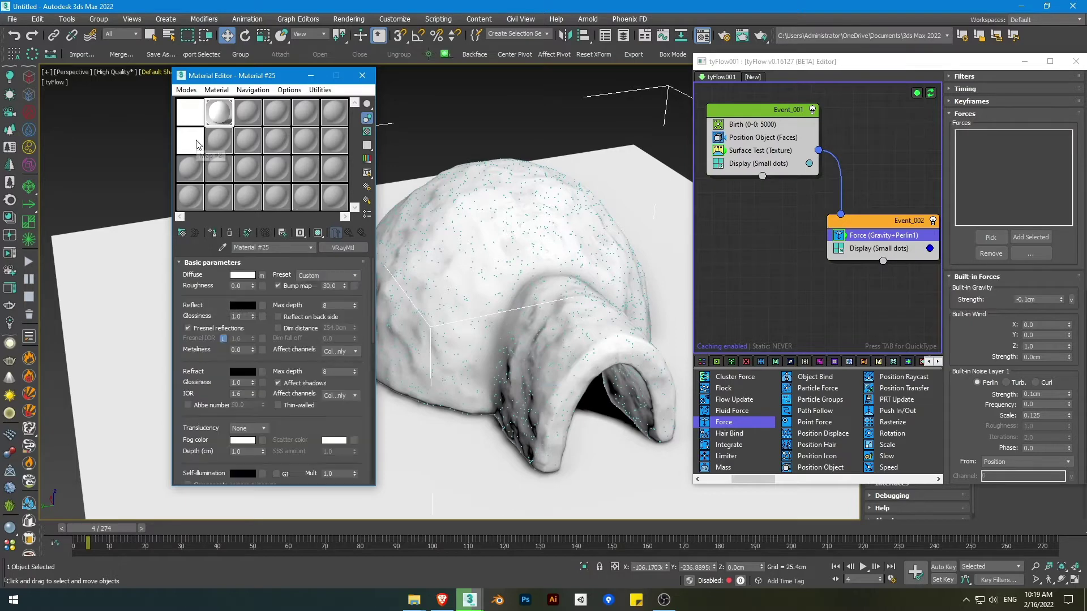
pyautogui.click(278, 286)
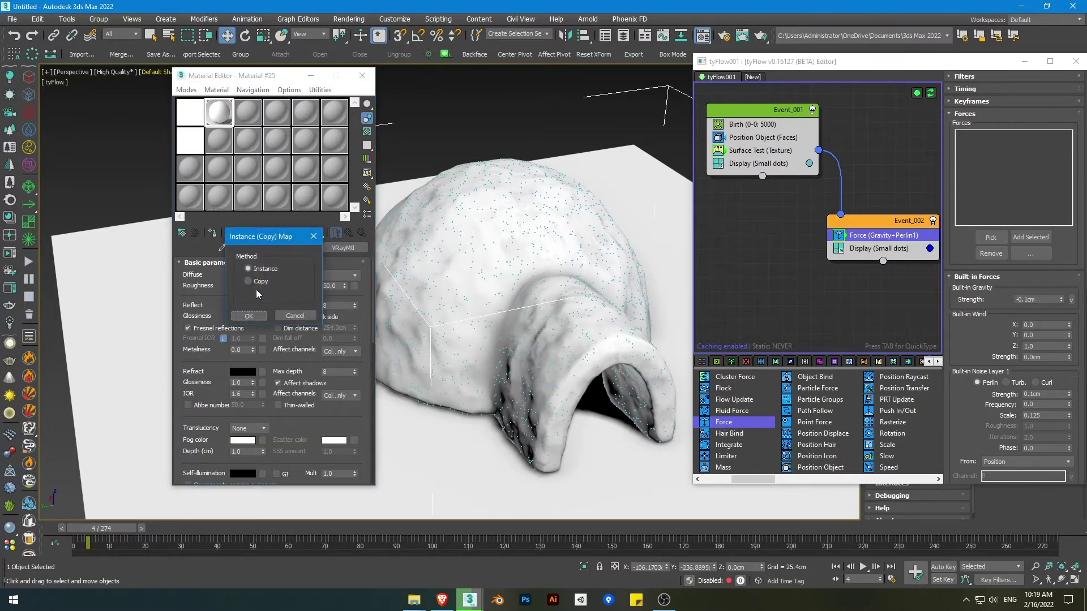
pyautogui.scroll(-5, 253, 317)
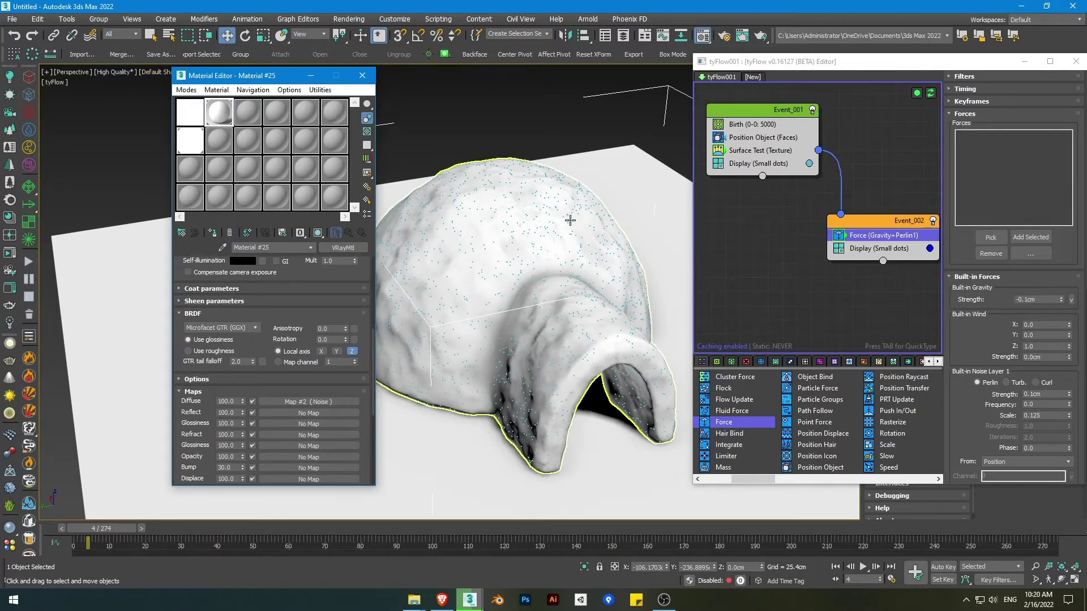
# Step: Move the timeline to frame 52 and turn on viewport shading of Material #25's map
pyautogui.click(270, 530)
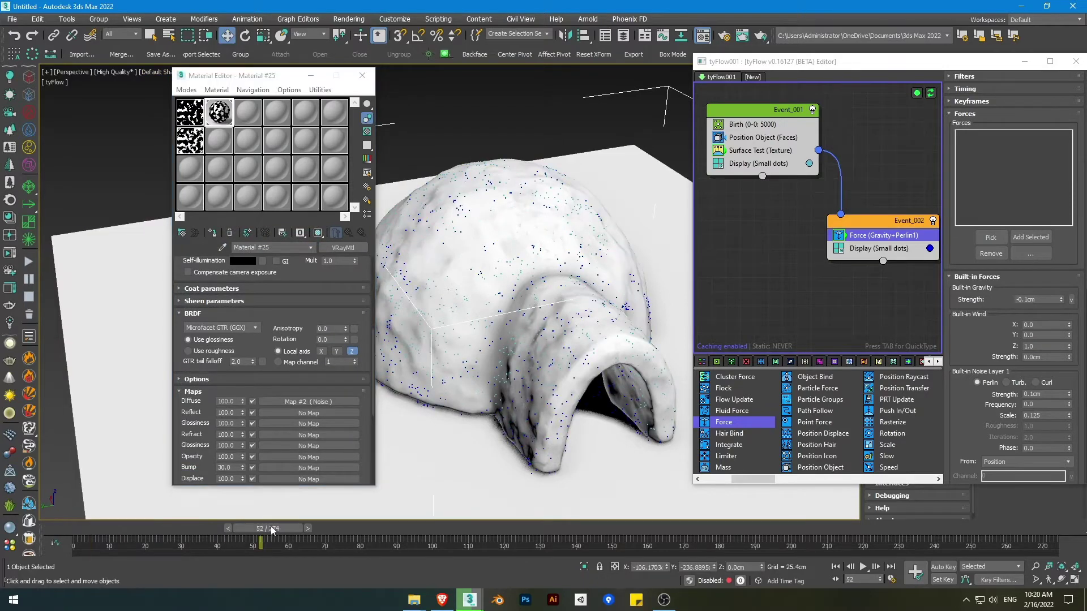
pyautogui.scroll(2, 546, 280)
pyautogui.click(318, 233)
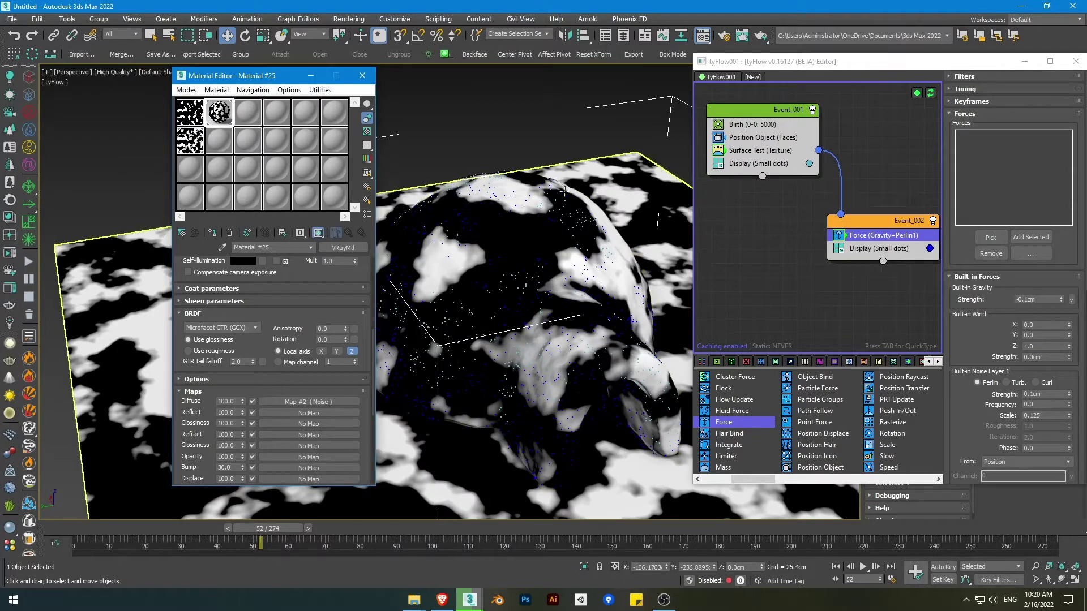
# Step: Select the ground plane and give it a new V-Ray VRayMtl material from the third sample slot
pyautogui.click(255, 116)
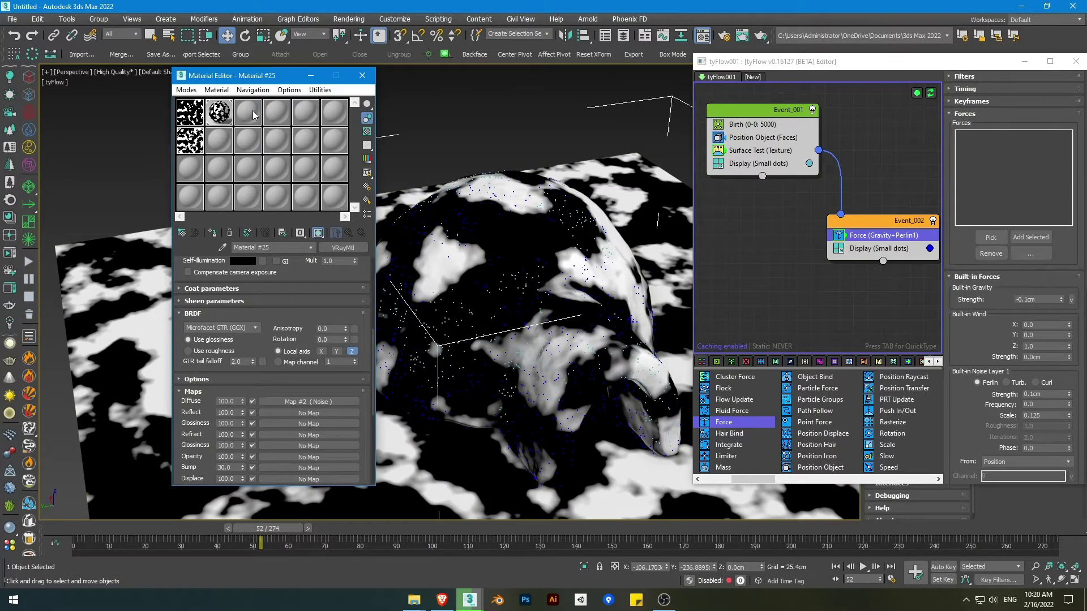
pyautogui.click(115, 282)
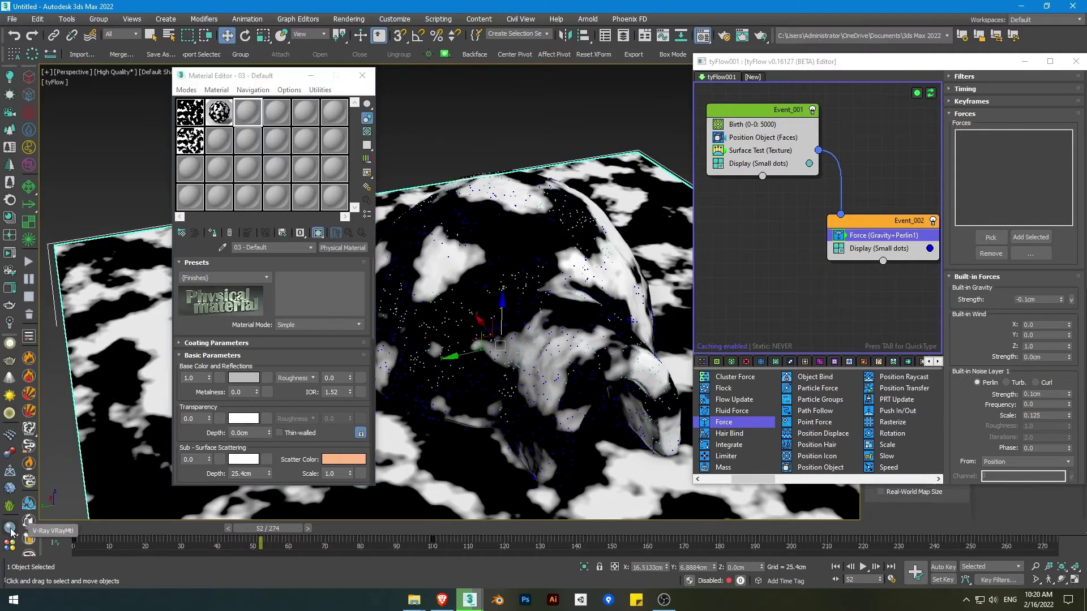
pyautogui.click(10, 530)
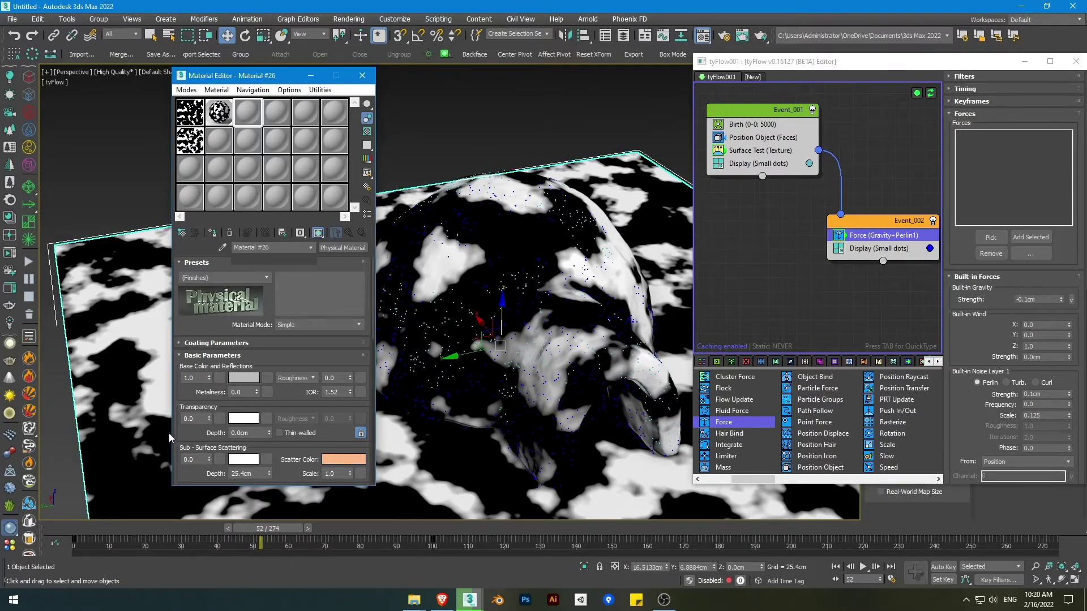
# Step: Set the size of the Map #2 noise to 15, trying 20 and 10 first
pyautogui.click(215, 117)
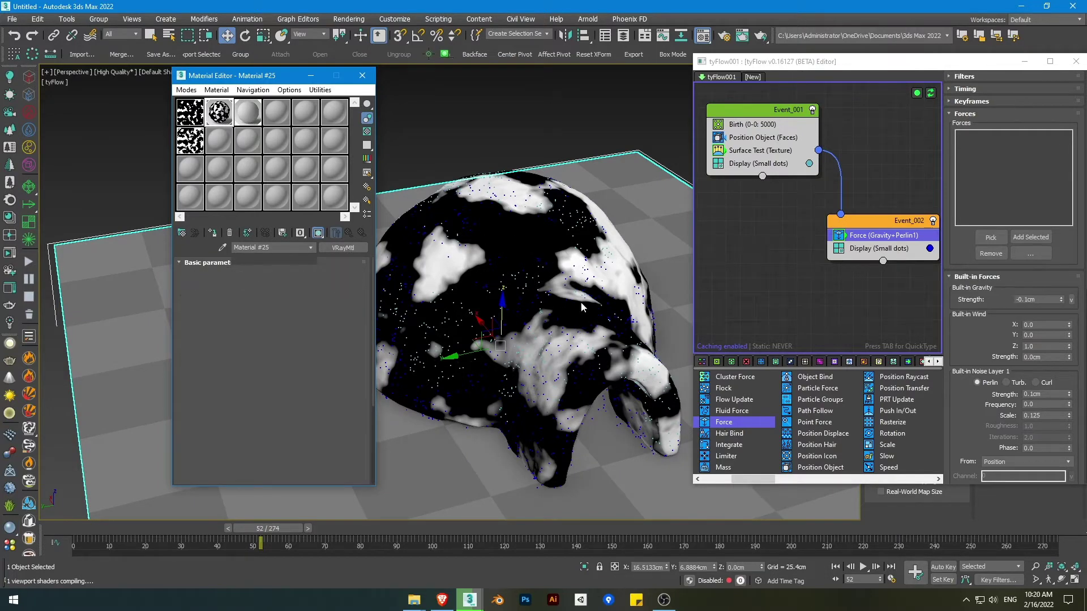
pyautogui.keyDown('alt'); pyautogui.moveTo(530, 244); pyautogui.dragTo(472, 231, button='middle'); pyautogui.keyUp('alt')
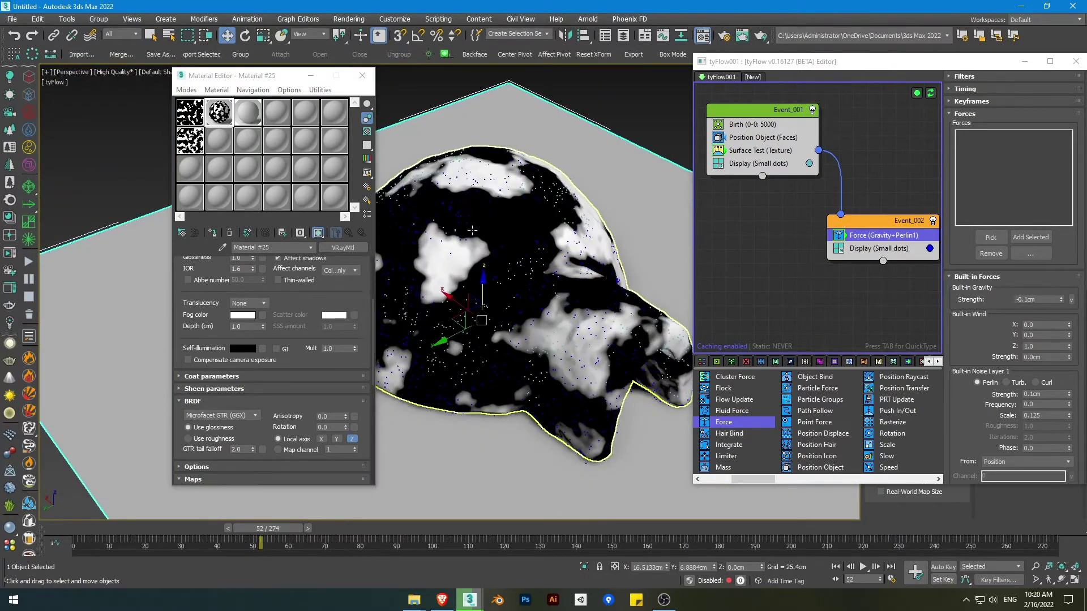
pyautogui.click(222, 110)
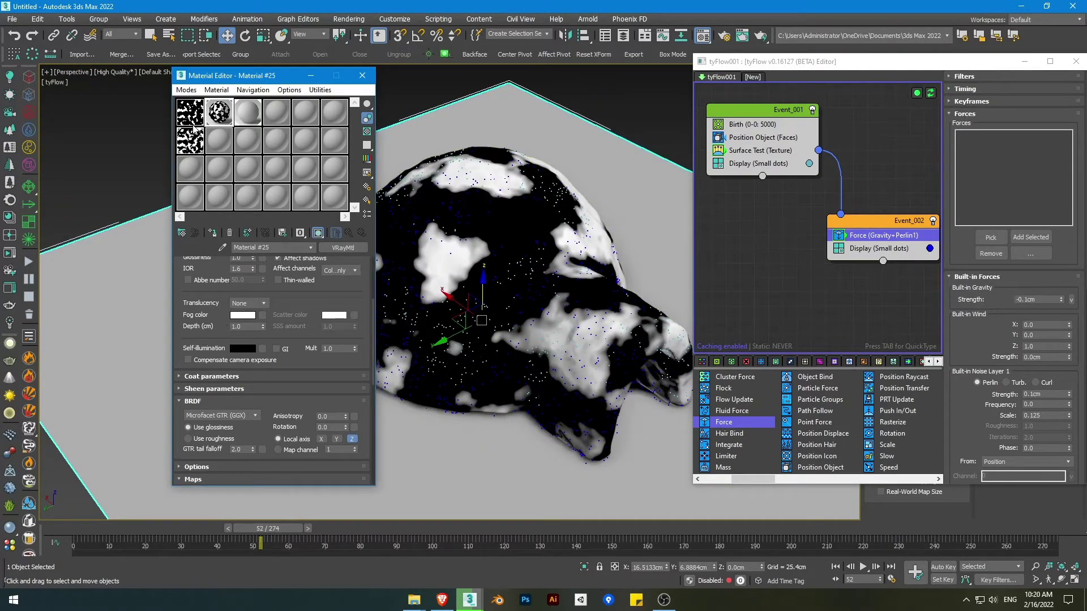
pyautogui.click(192, 142)
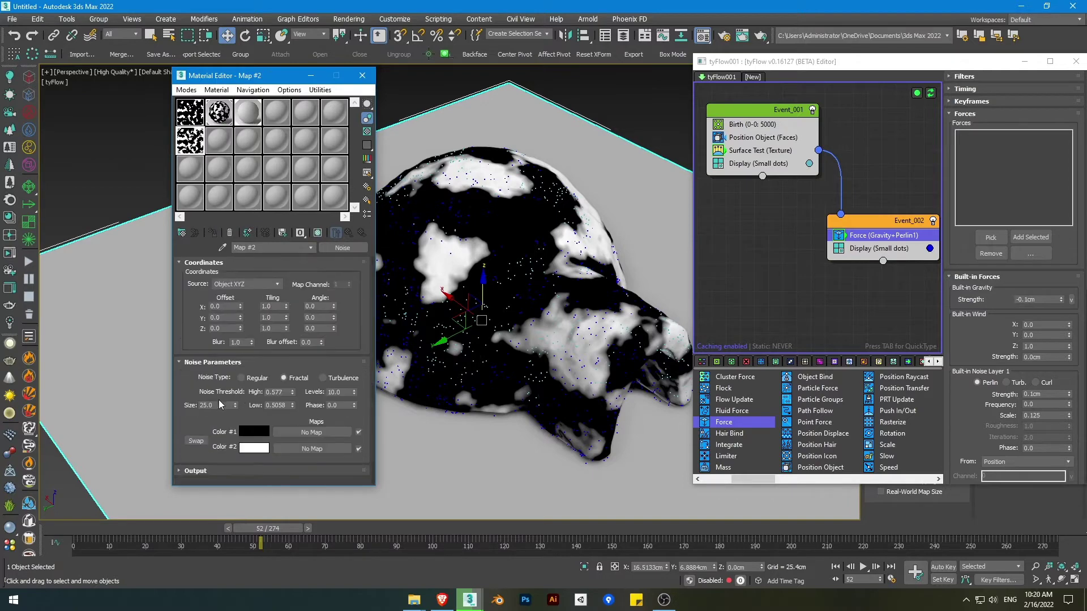
pyautogui.moveTo(219, 399); pyautogui.dragTo(163, 400)
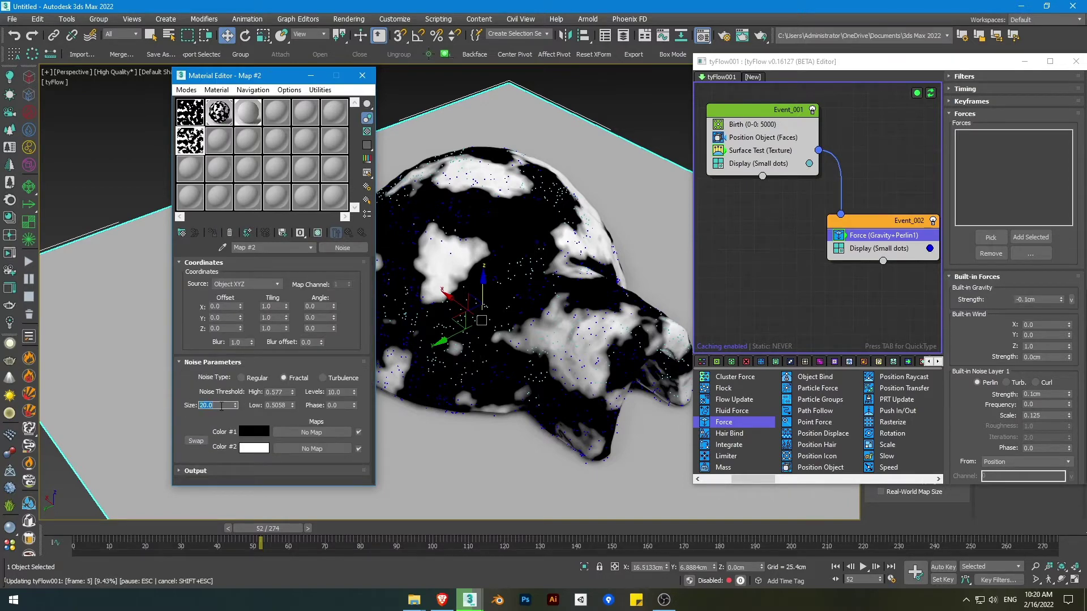
pyautogui.press('Return')
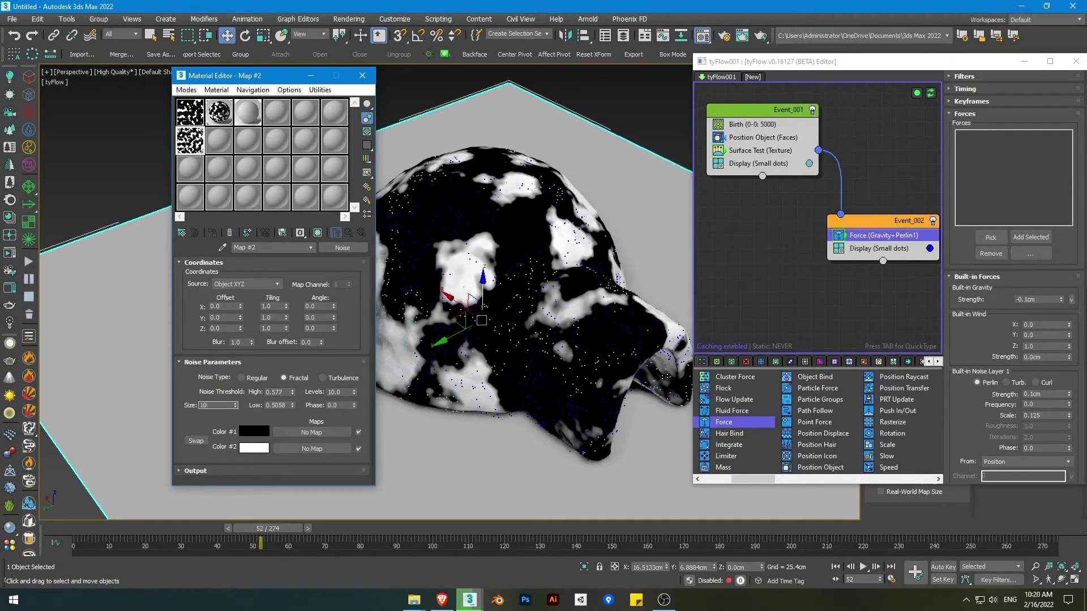
pyautogui.press('Return')
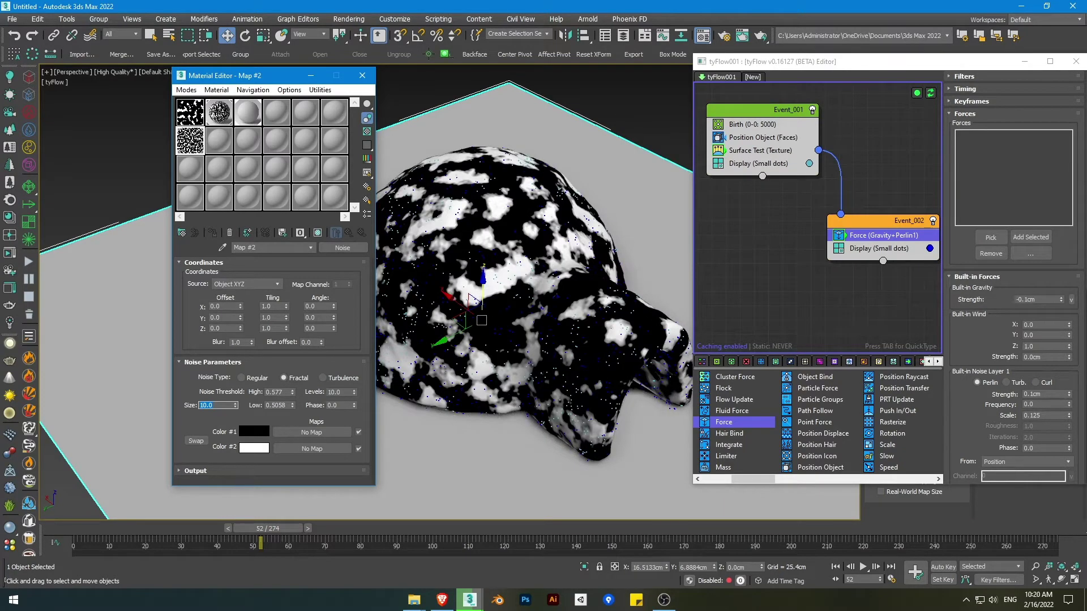
pyautogui.press('Return')
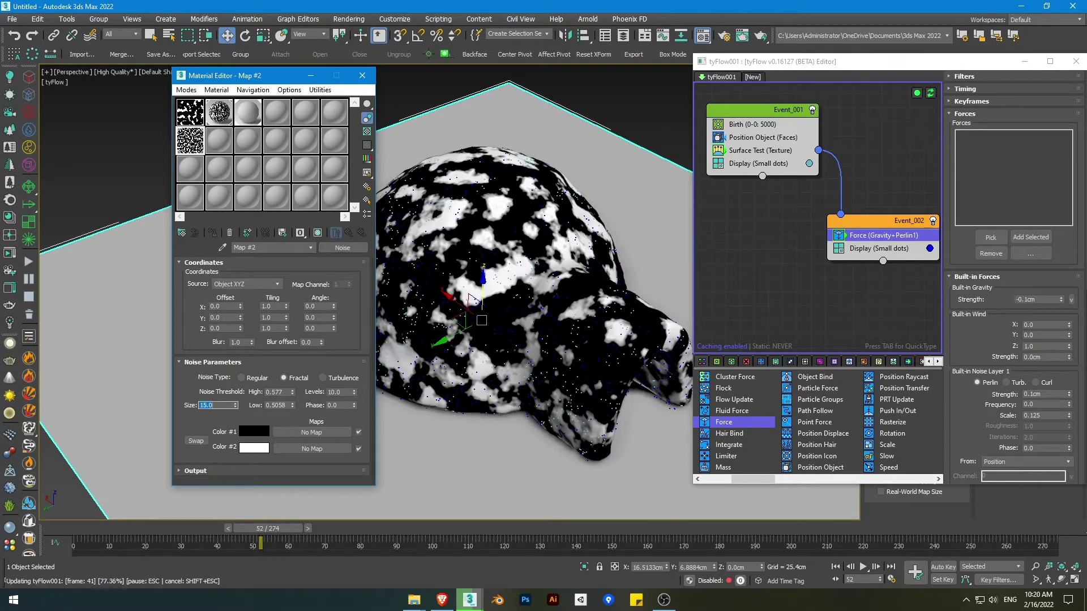
pyautogui.moveTo(258, 69); pyautogui.dragTo(192, 61)
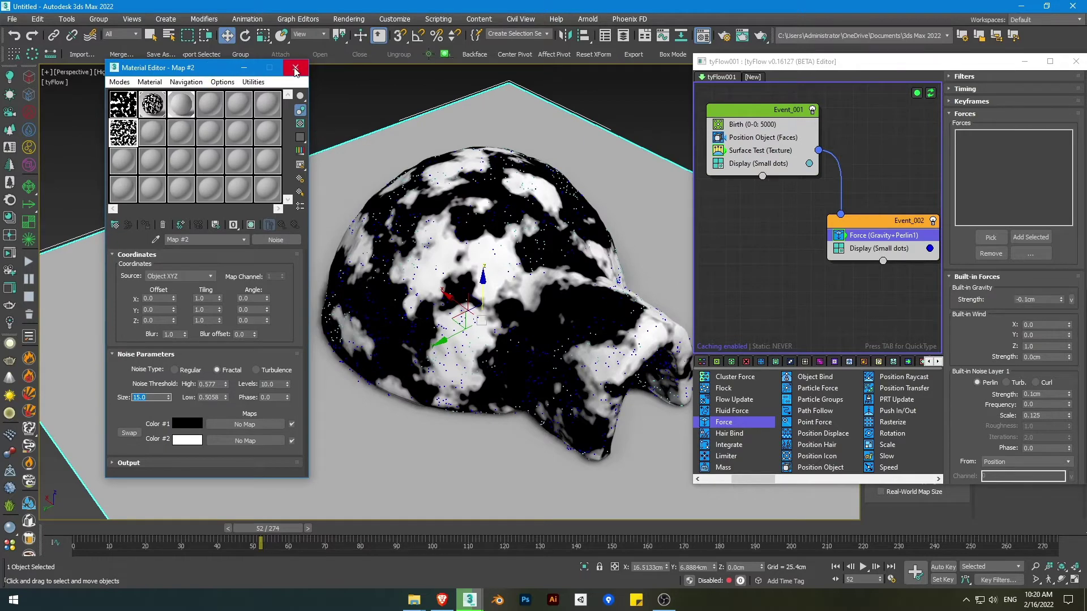
# Step: Move the timeline to frame 10 and turn off viewport shading of Material #25's map
pyautogui.moveTo(267, 528); pyautogui.dragTo(121, 482)
pyautogui.press('w')
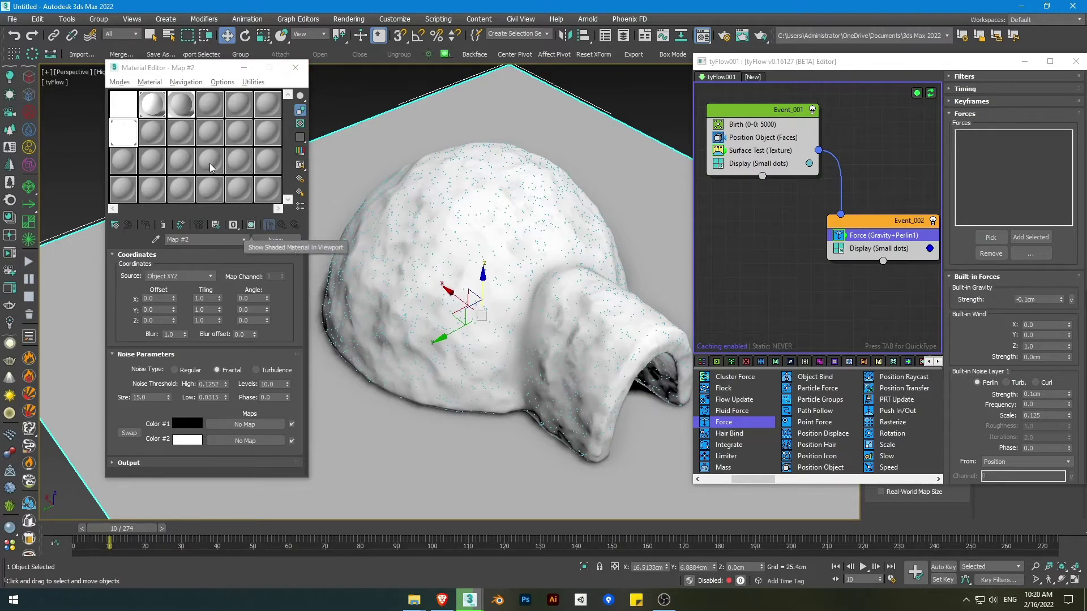
pyautogui.click(127, 115)
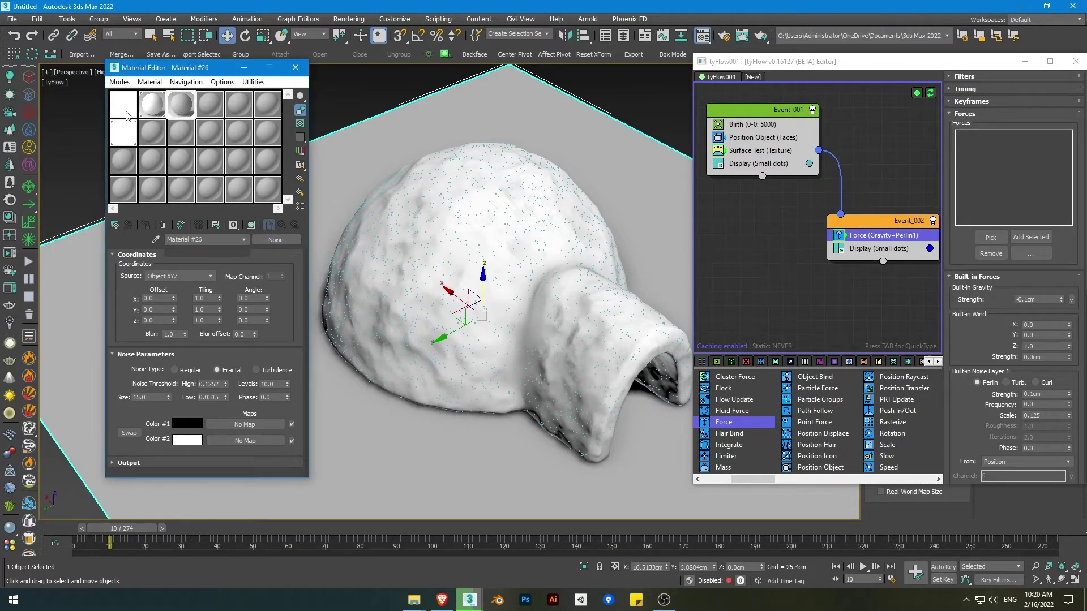
pyautogui.click(255, 226)
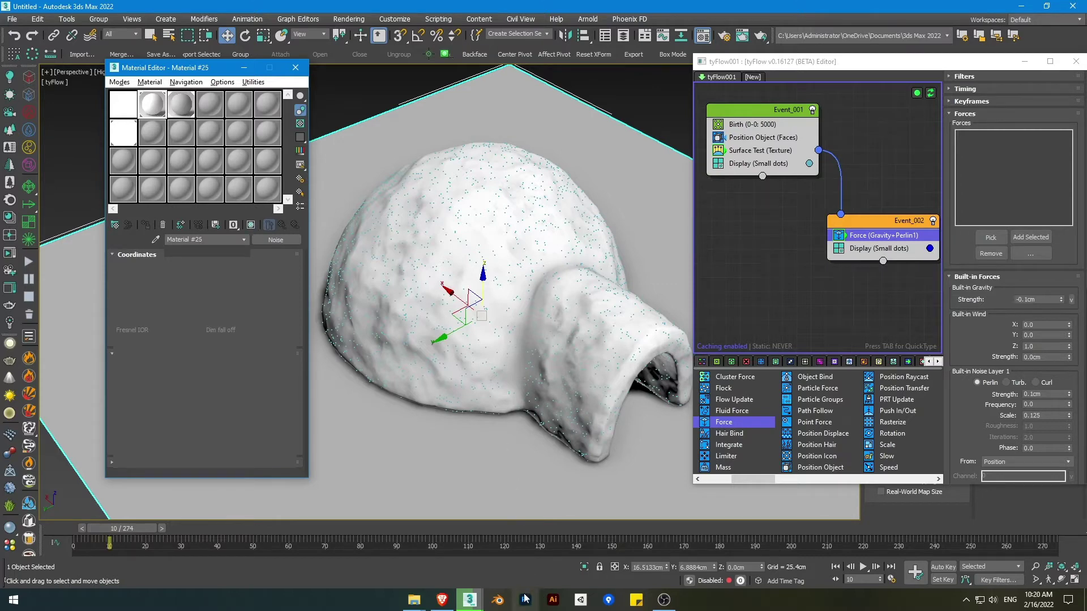
pyautogui.click(248, 224)
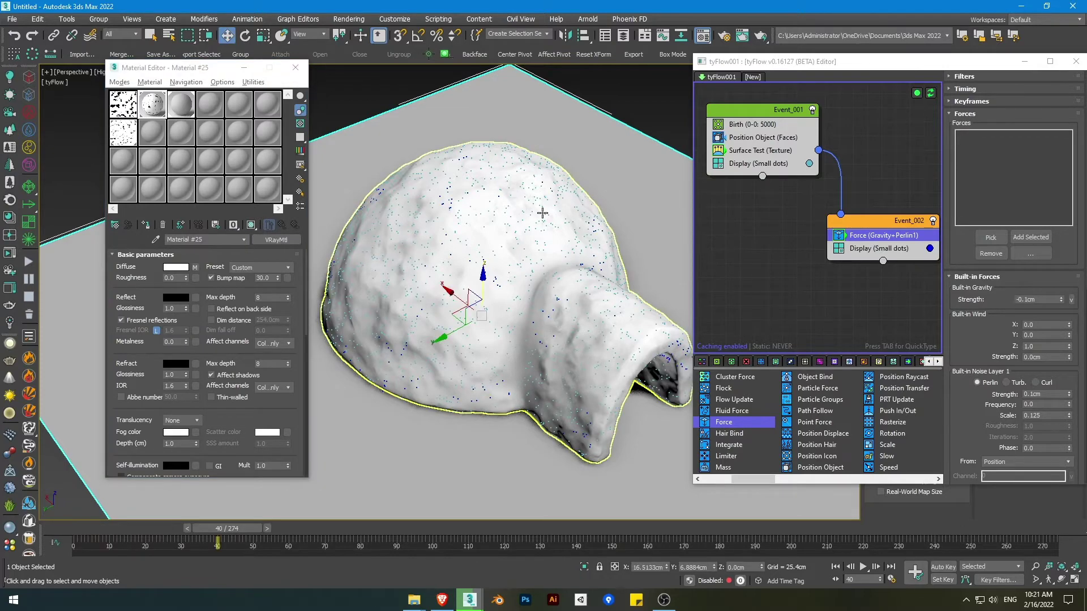
# Step: Display the igloo as a bounding box, deselect it and move the timeline to frame 74
pyautogui.click(543, 213)
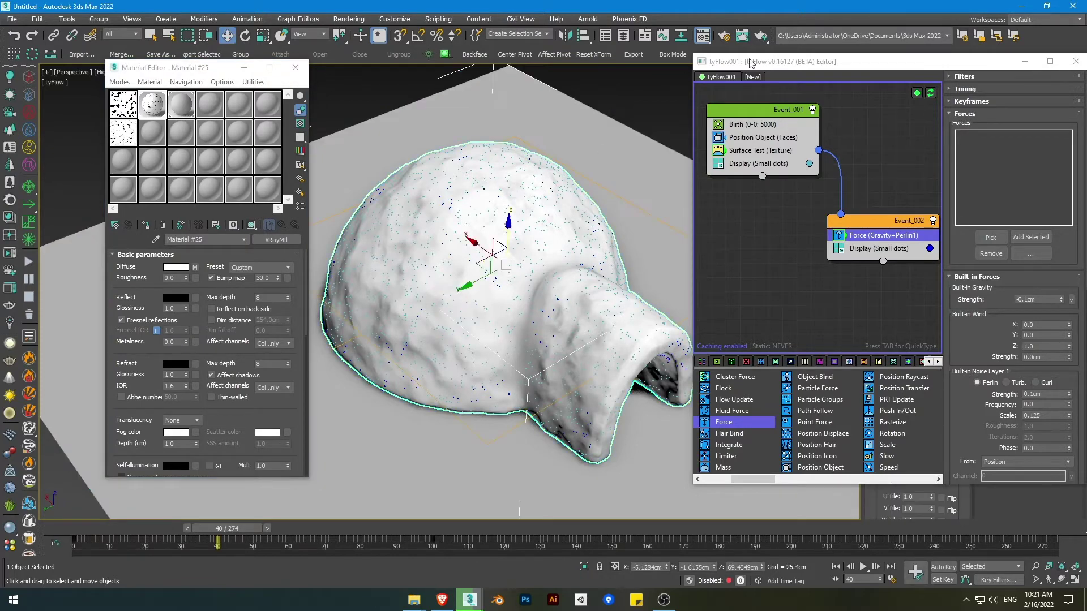
pyautogui.click(681, 57)
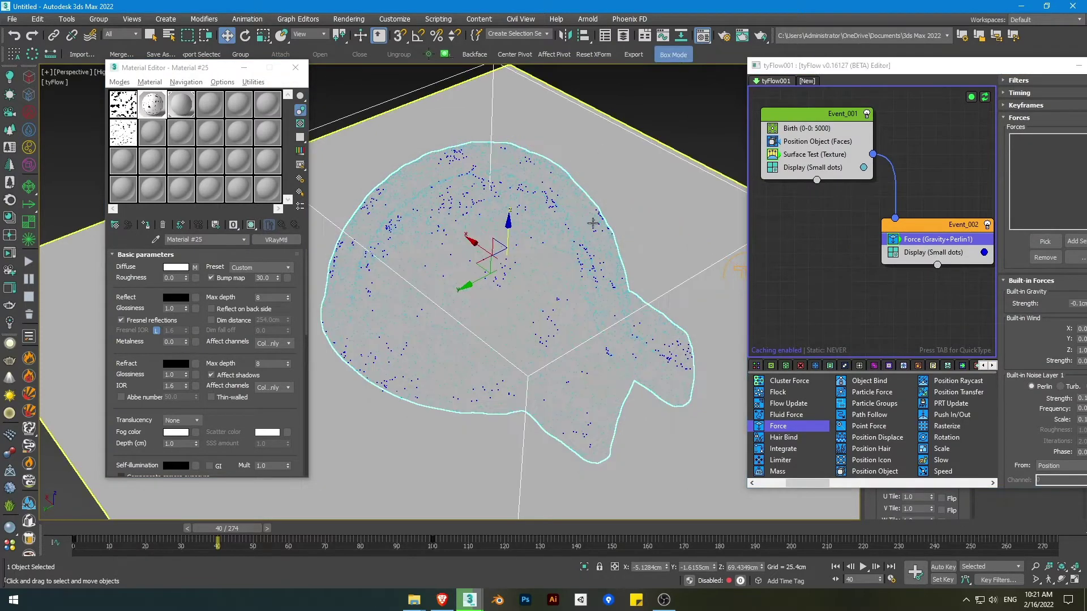
pyautogui.click(658, 122)
pyautogui.moveTo(210, 532); pyautogui.dragTo(336, 502)
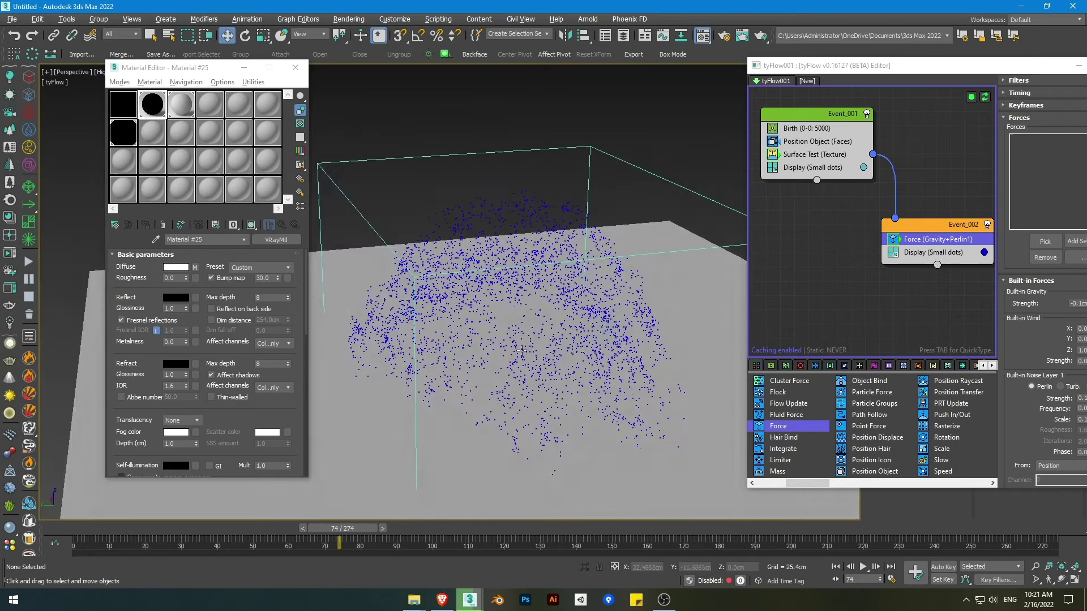
pyautogui.keyDown('alt'); pyautogui.moveTo(521, 350); pyautogui.dragTo(535, 294, button='middle'); pyautogui.keyUp('alt')
pyautogui.keyDown('alt'); pyautogui.moveTo(679, 305); pyautogui.dragTo(702, 291, button='middle'); pyautogui.keyUp('alt')
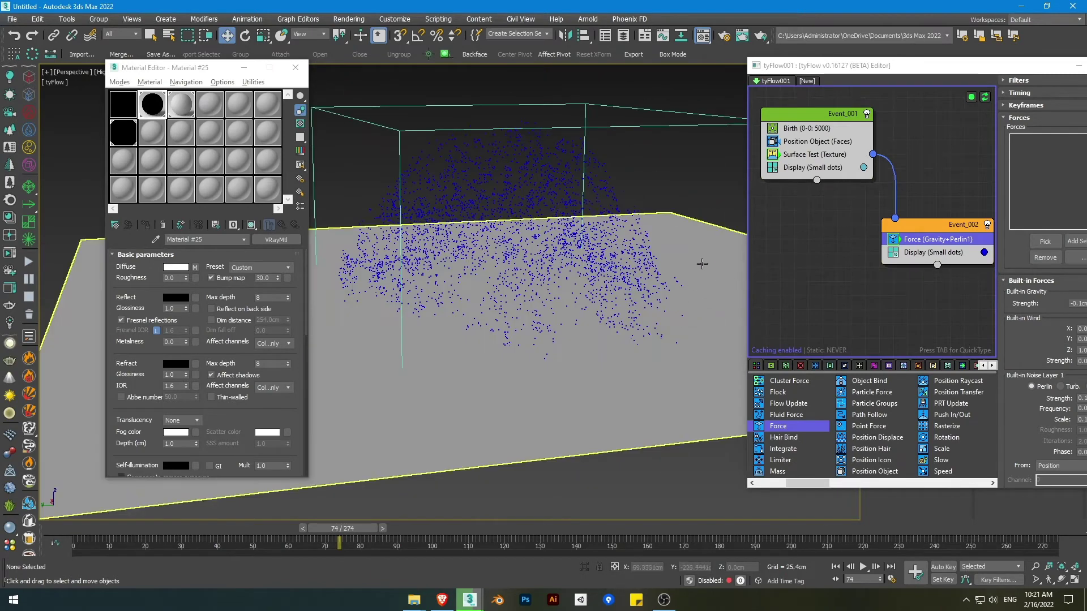
pyautogui.moveTo(565, 270); pyautogui.dragTo(547, 306, button='middle')
# Step: Add a Collision operator below the Force operator in Event_002 and pick the ground plane as its collider
pyautogui.moveTo(893, 70); pyautogui.dragTo(771, 72)
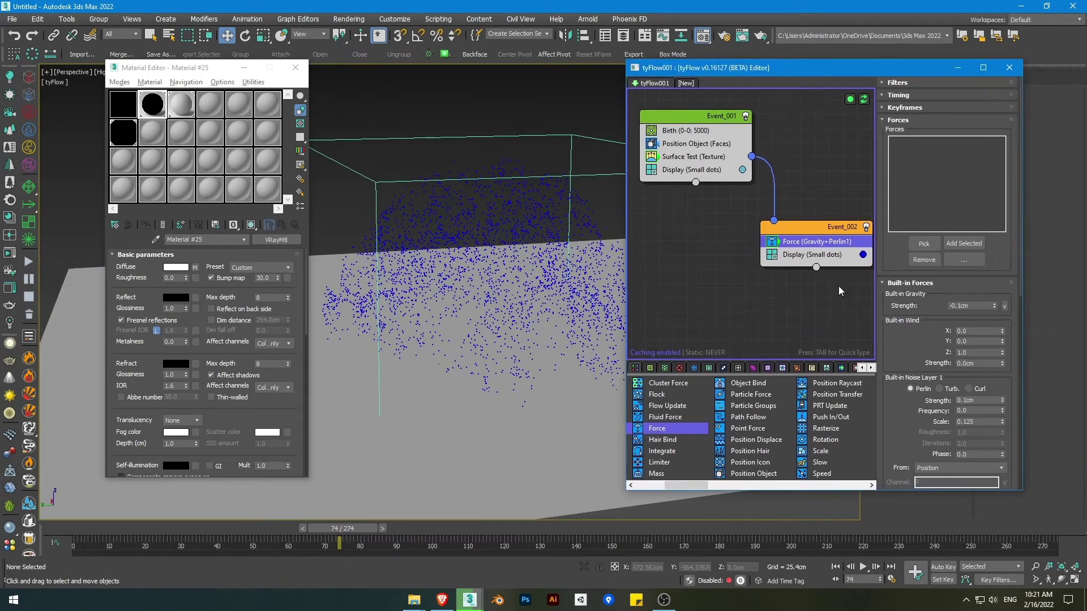
pyautogui.click(801, 488)
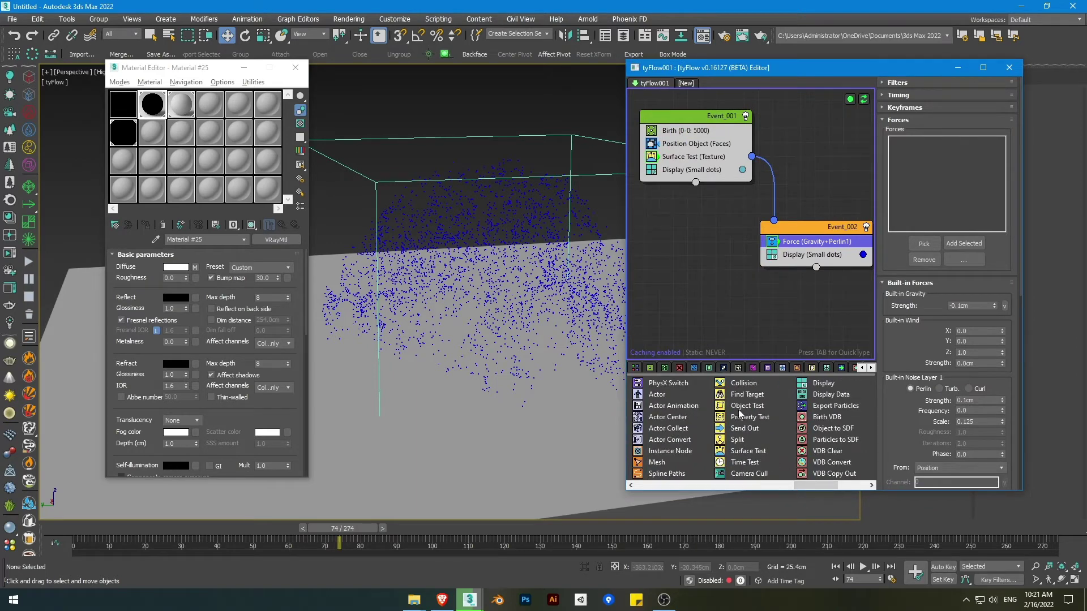
pyautogui.moveTo(743, 385); pyautogui.dragTo(801, 251)
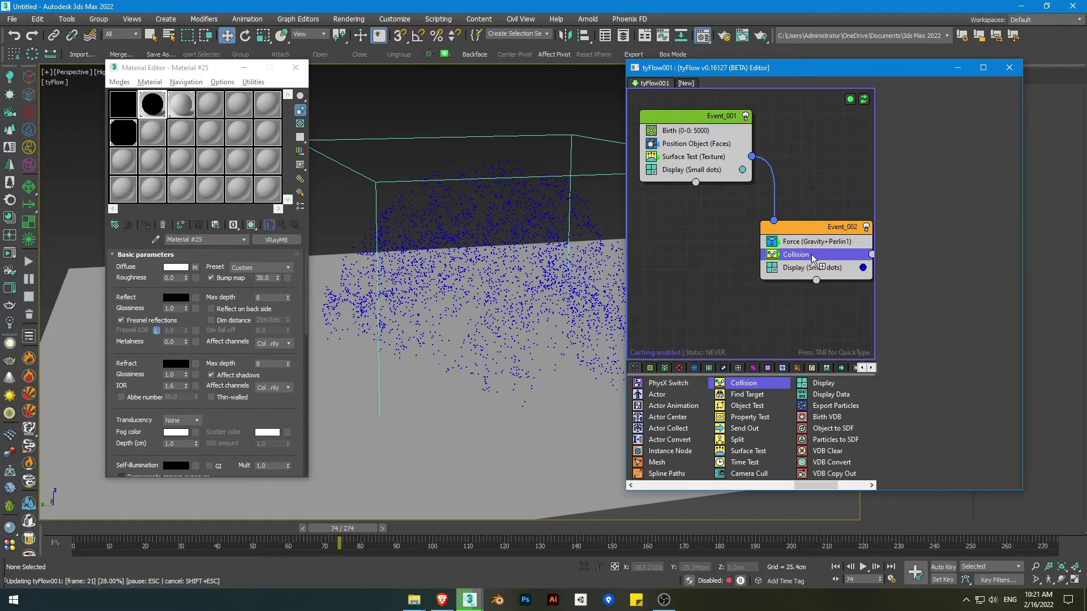
pyautogui.moveTo(594, 266); pyautogui.dragTo(563, 265, button='middle')
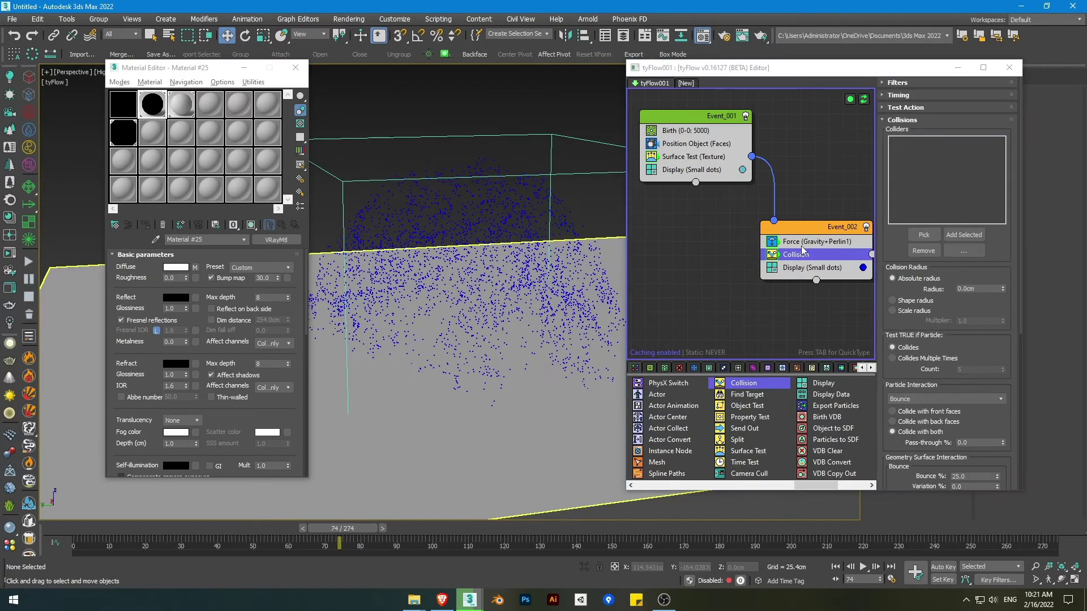
pyautogui.click(925, 235)
pyautogui.click(614, 249)
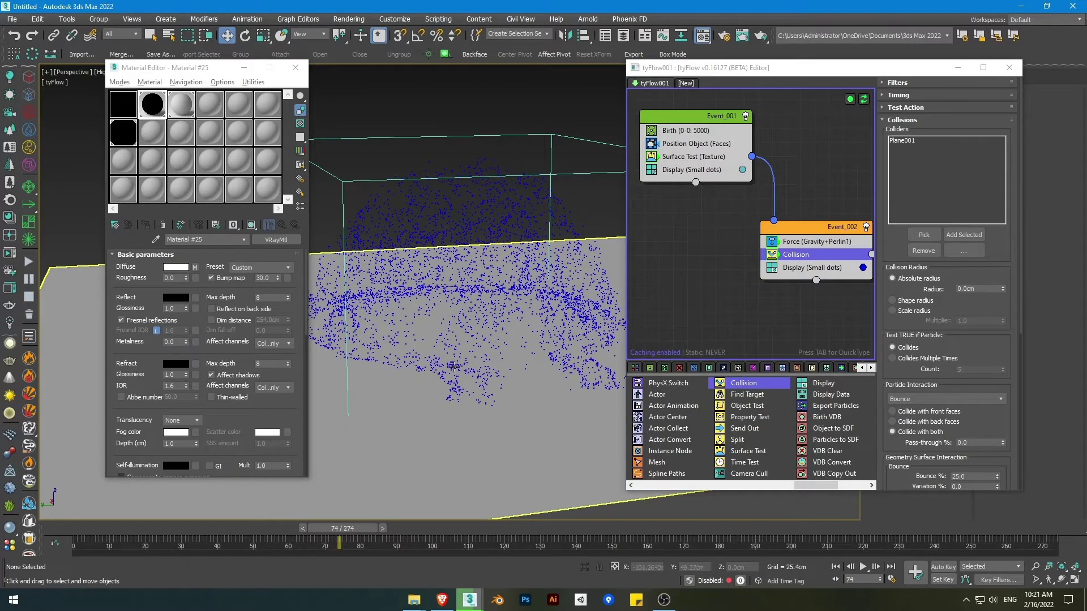
# Step: Make the Collision test true when a particle collides multiple times, with a count of 15
pyautogui.moveTo(904, 368); pyautogui.dragTo(907, 360)
pyautogui.click(908, 351)
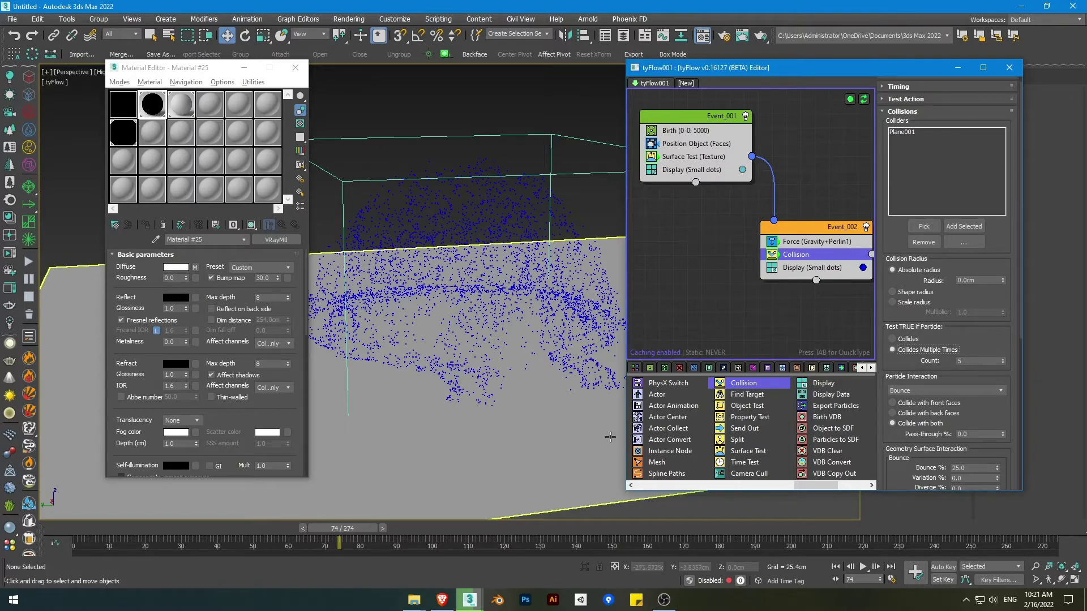
pyautogui.click(949, 362)
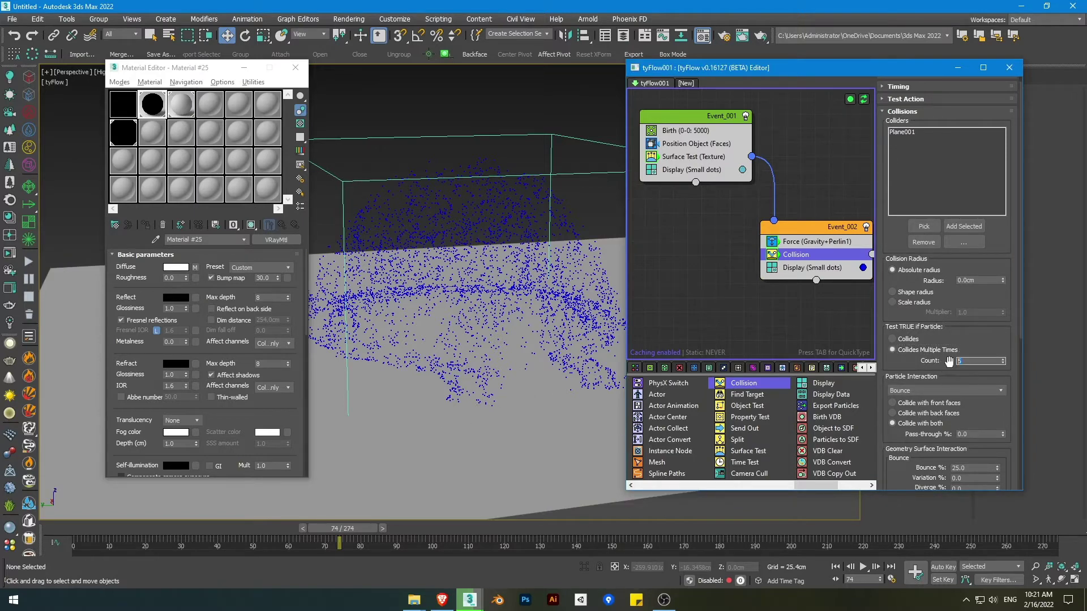
pyautogui.write('15')
pyautogui.press('Return')
pyautogui.moveTo(929, 365); pyautogui.dragTo(924, 354)
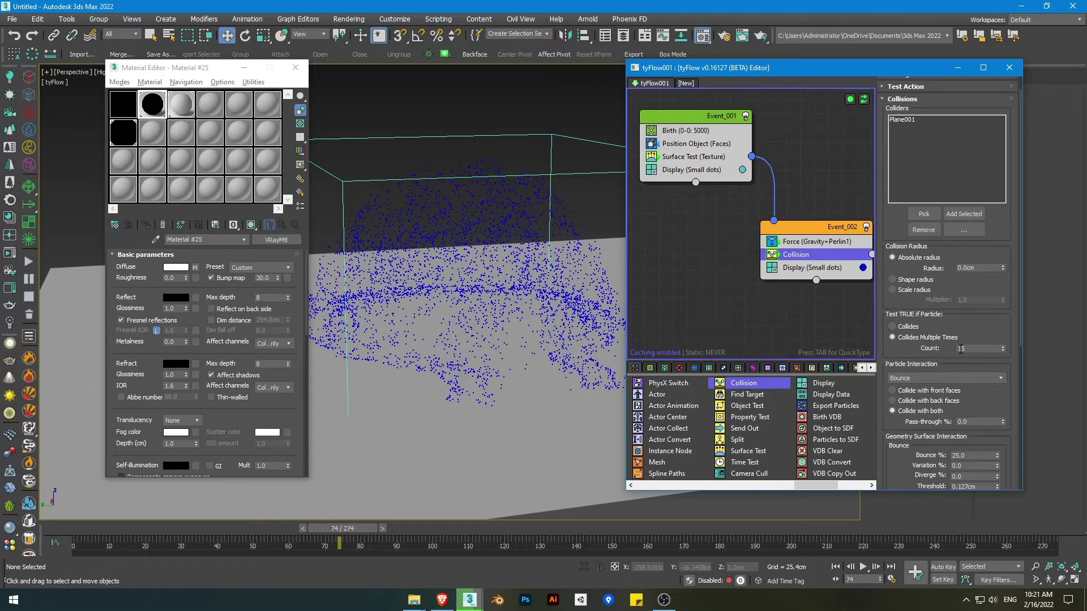
pyautogui.moveTo(917, 351); pyautogui.dragTo(909, 355)
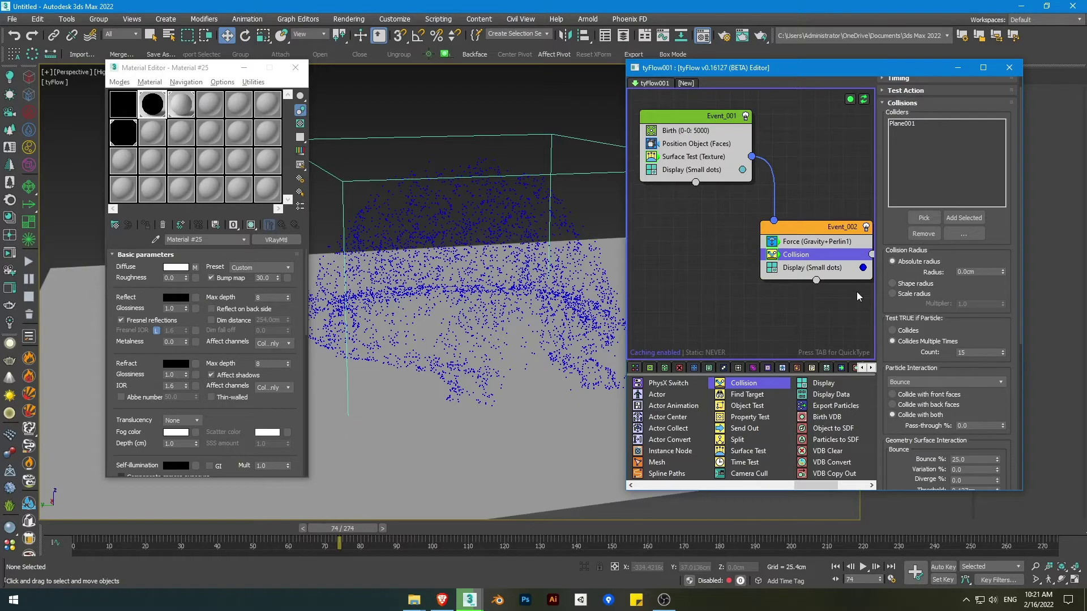
# Step: Move the timeline to frame 82 to check how the particles collide with the ground plane
pyautogui.moveTo(509, 317); pyautogui.dragTo(506, 319, button='middle')
pyautogui.moveTo(377, 531); pyautogui.dragTo(411, 526)
pyautogui.press('w')
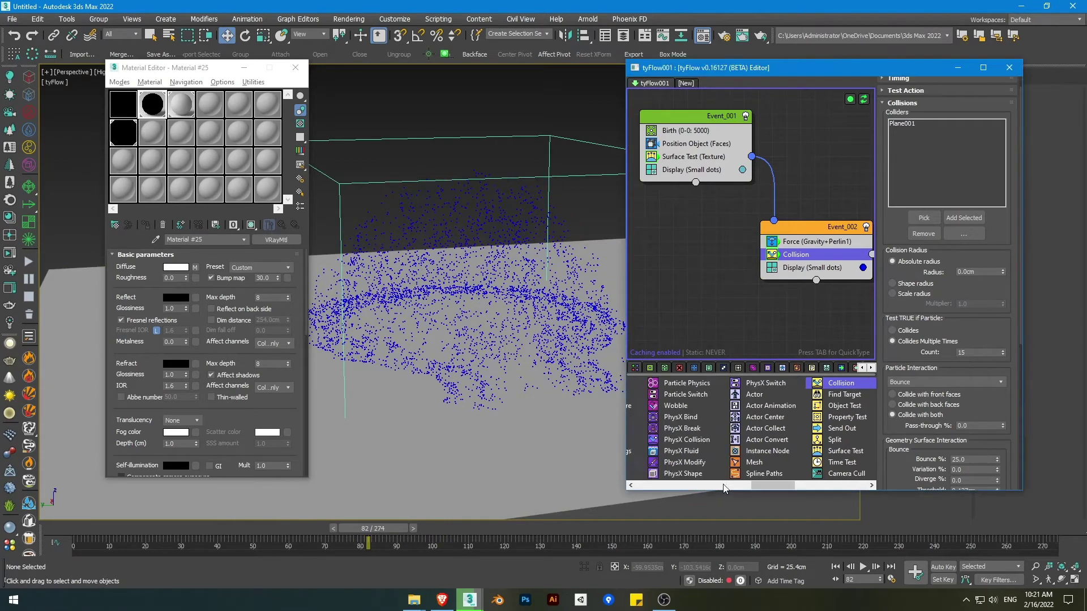
# Step: Add a second Force operator below Collision in Event_002 and set its noise layer 1 strength to 0.1 cm
pyautogui.click(752, 486)
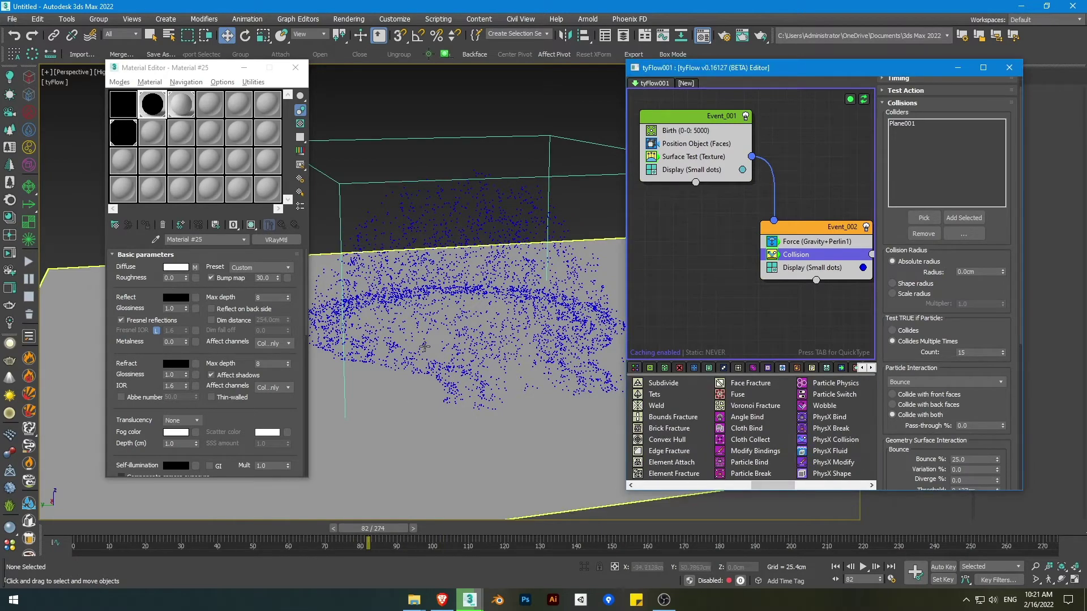
pyautogui.click(685, 486)
pyautogui.click(683, 486)
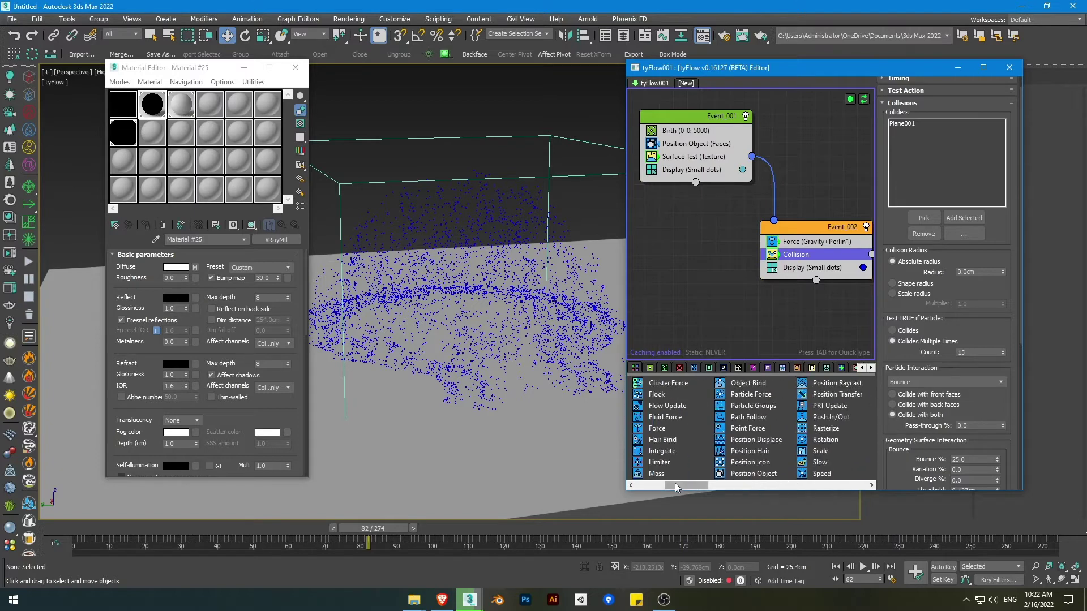
pyautogui.moveTo(656, 429); pyautogui.dragTo(819, 262)
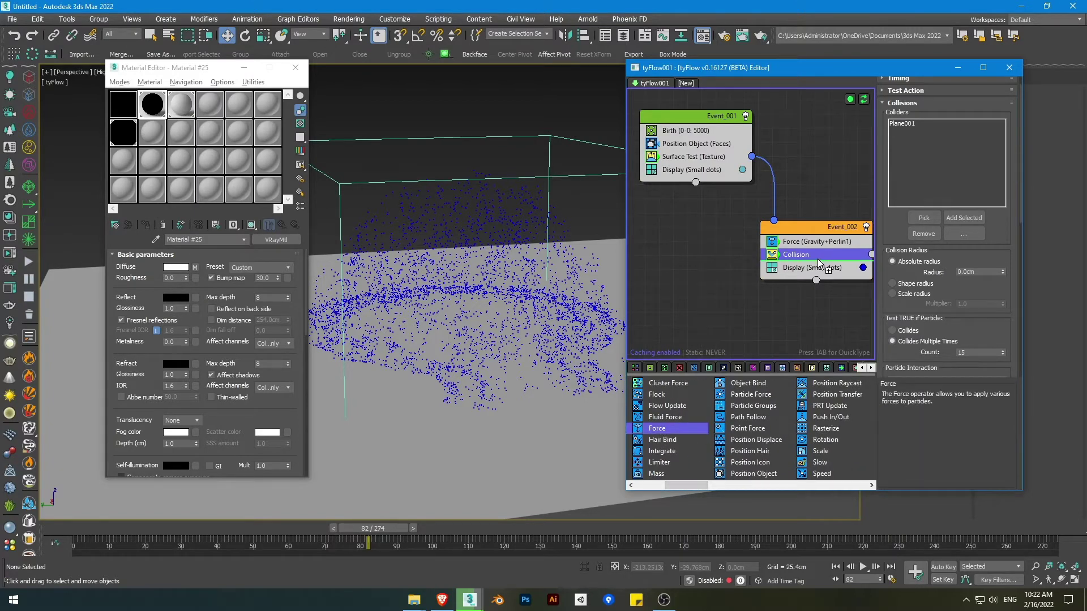
pyautogui.moveTo(818, 263); pyautogui.dragTo(819, 263)
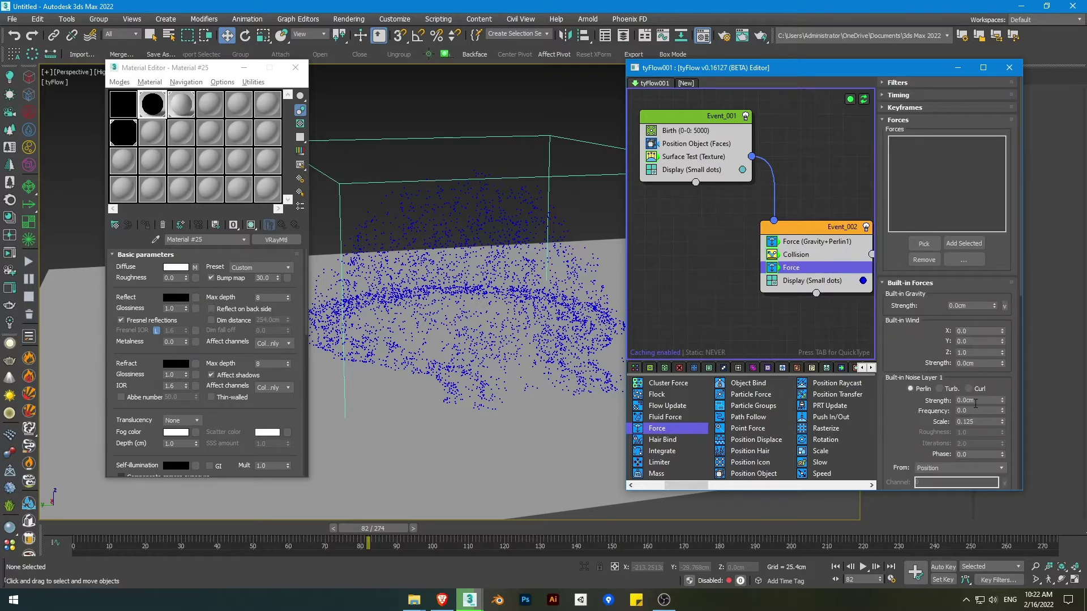
pyautogui.doubleClick(964, 401)
pyautogui.write('0.1')
pyautogui.press('Return')
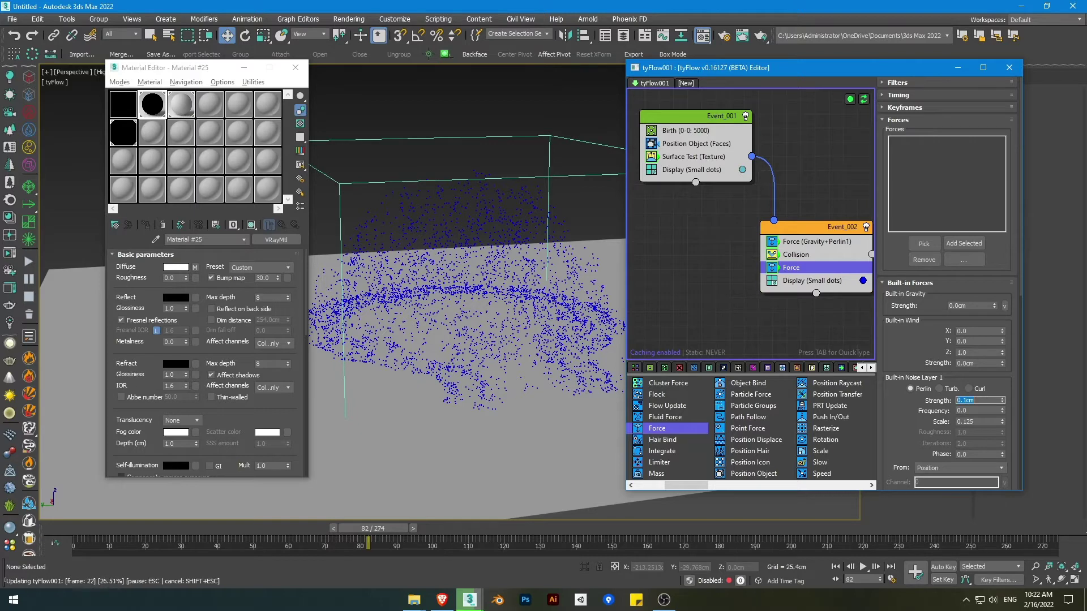
# Step: Move the timeline to frame 84 to check the particle spread, and bring Event_002 fully into view in the graph
pyautogui.scroll(-3, 514, 478)
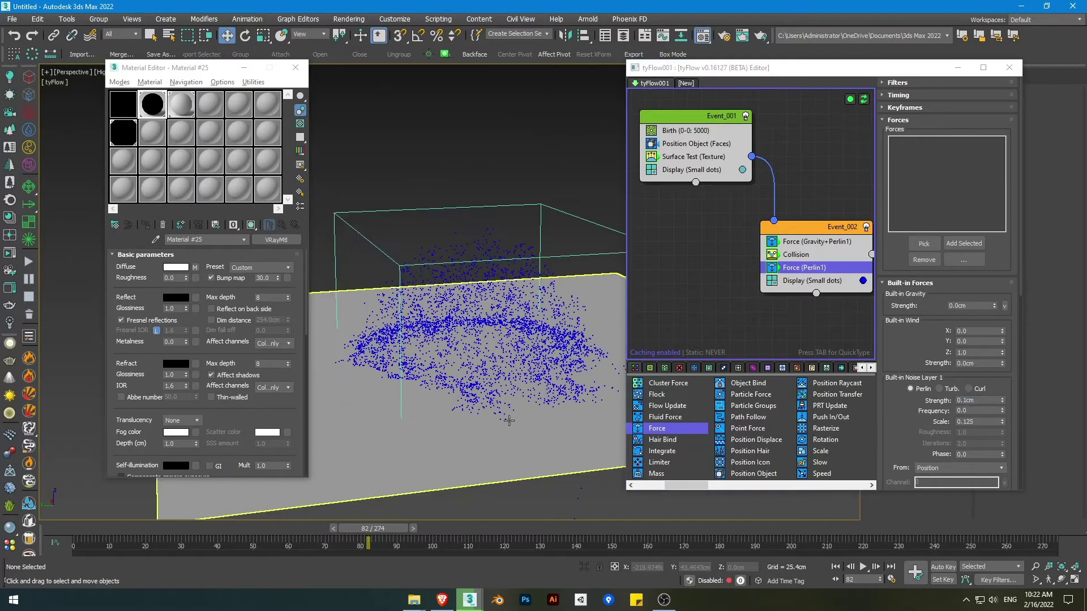
pyautogui.moveTo(388, 536)
pyautogui.mouseDown()
pyautogui.moveTo(340, 537)
pyautogui.moveTo(446, 542)
pyautogui.moveTo(402, 542)
pyautogui.mouseUp()
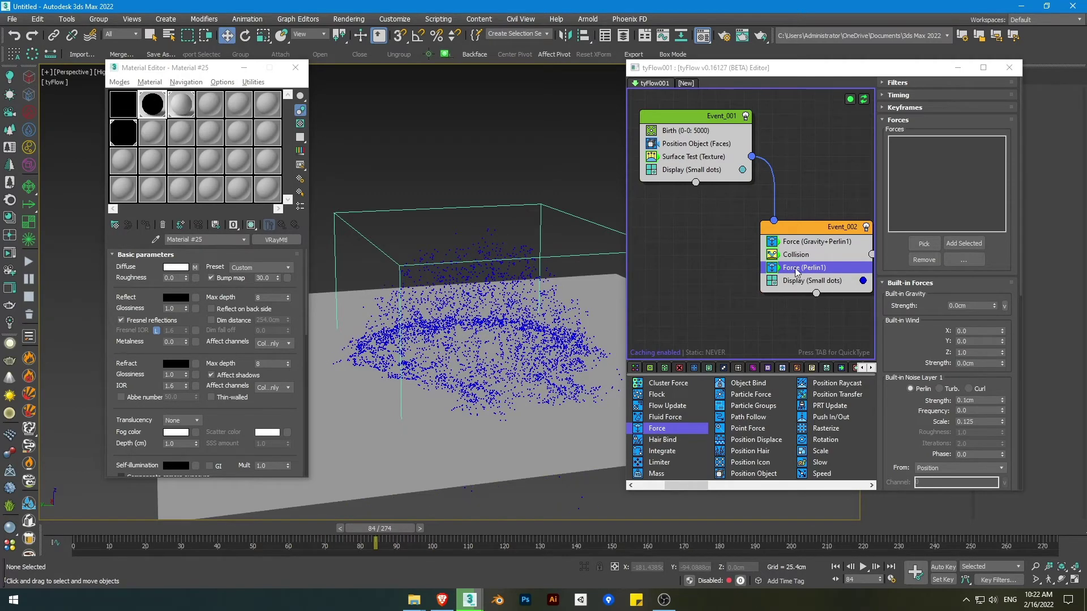
pyautogui.moveTo(809, 274); pyautogui.dragTo(678, 227, button='middle')
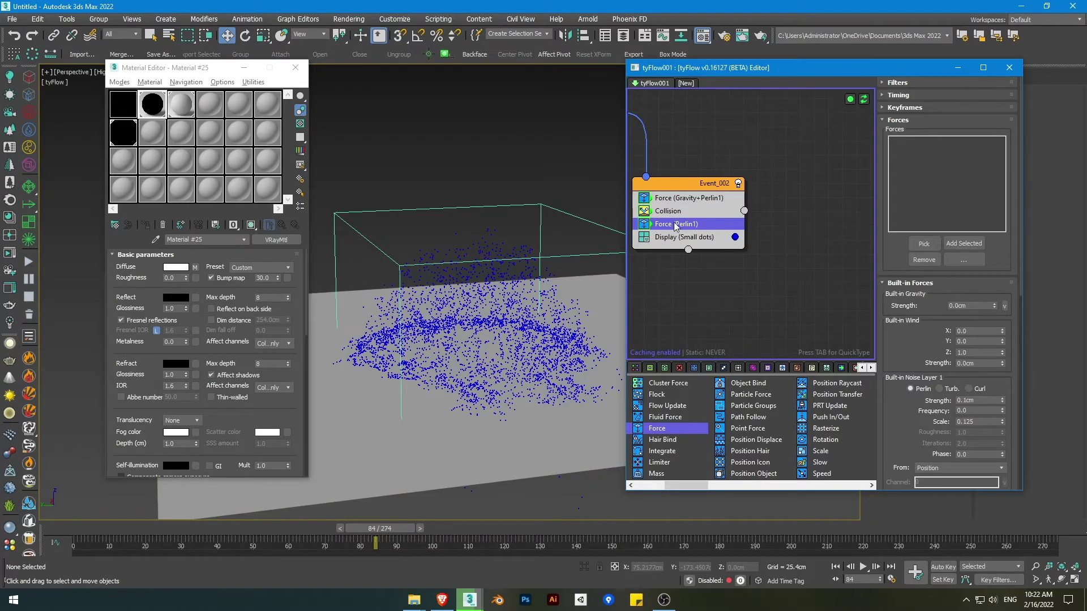
# Step: Move the second Force operator out of Event_002 into a new event and connect the Collision output to that event
pyautogui.moveTo(674, 223); pyautogui.dragTo(797, 259)
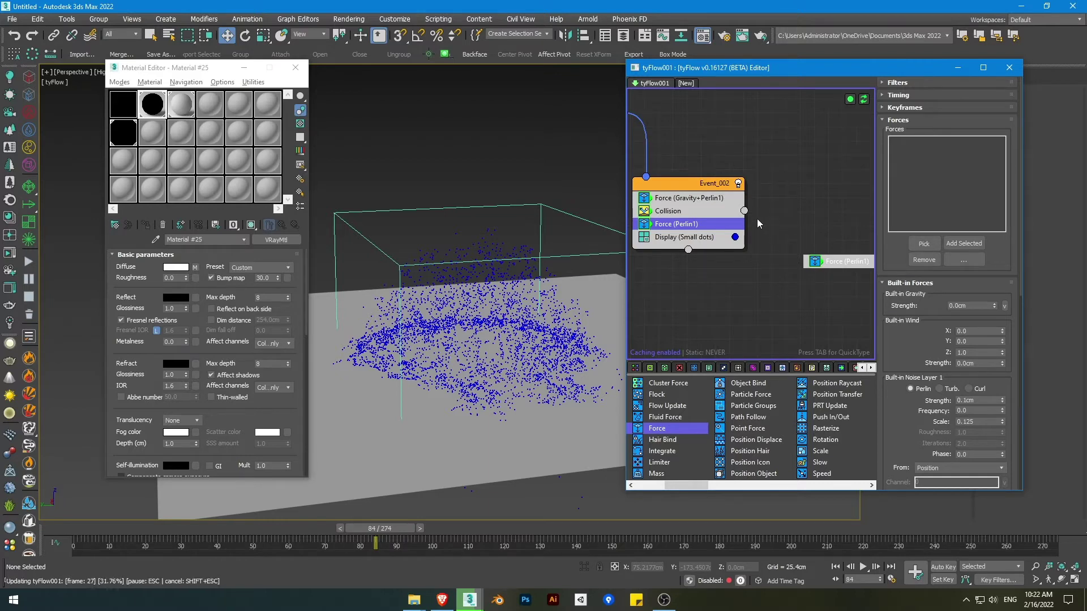
pyautogui.moveTo(744, 210); pyautogui.dragTo(797, 252)
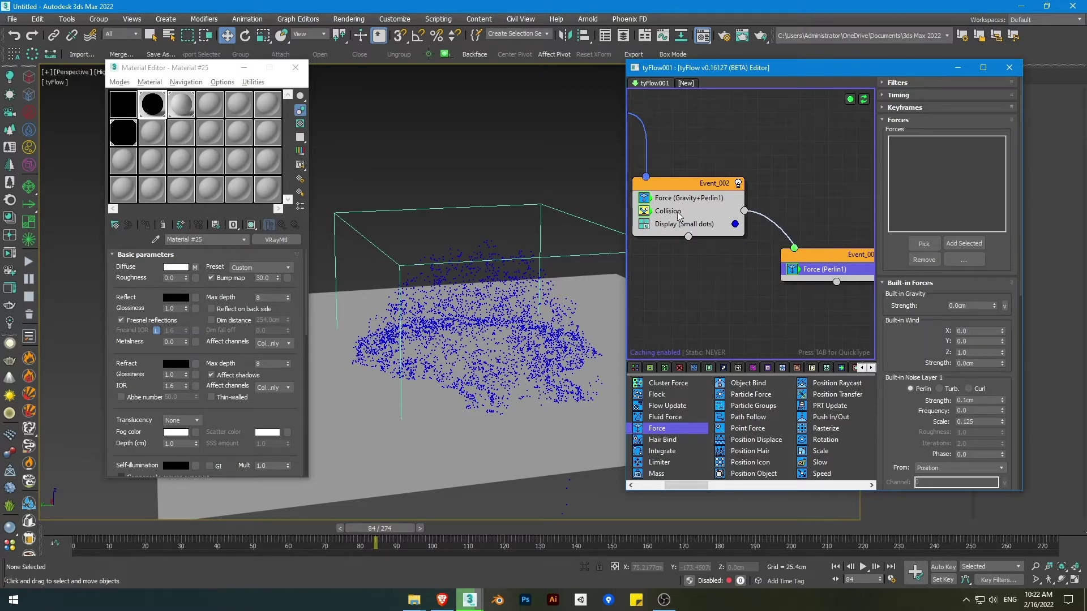
pyautogui.moveTo(838, 262); pyautogui.dragTo(812, 261)
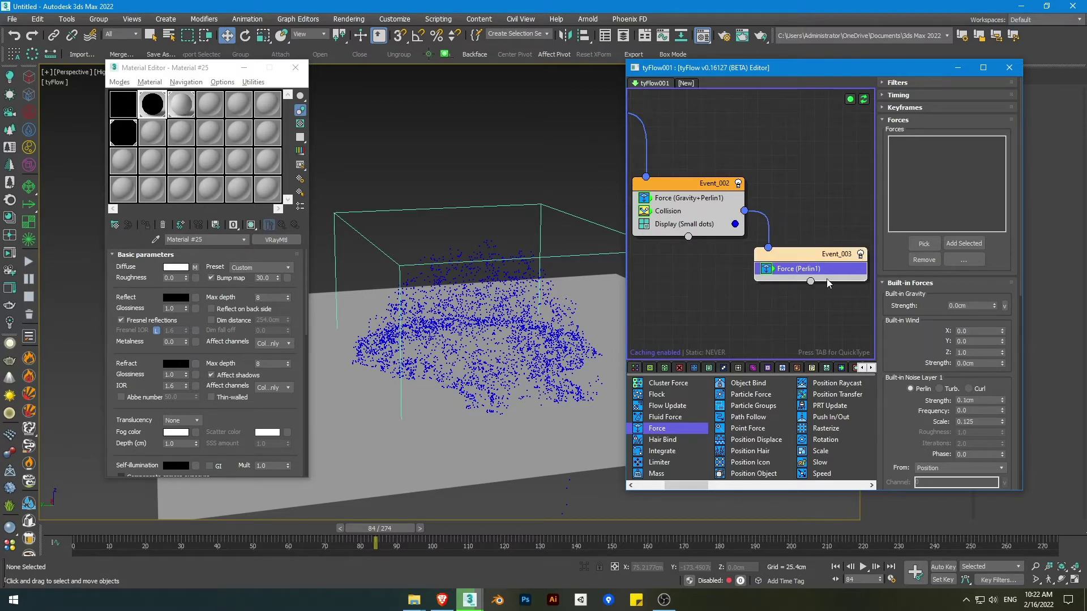
# Step: Scrub the timeline to frame 109 and back to frame 73 to check the particles passing into the new event
pyautogui.moveTo(410, 530); pyautogui.dragTo(490, 531)
pyautogui.press('w')
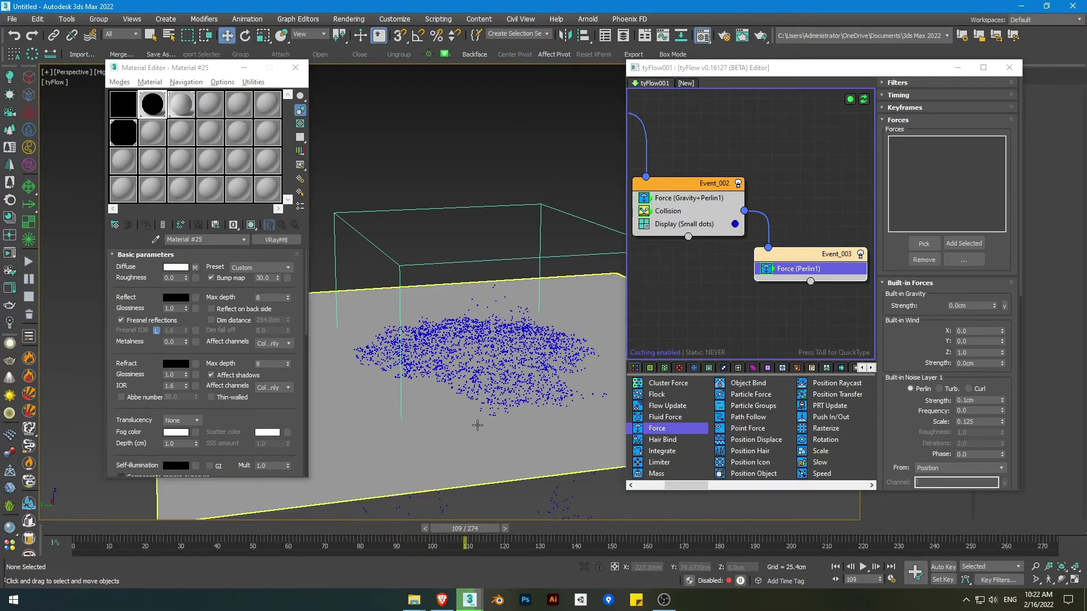
pyautogui.keyDown('alt'); pyautogui.moveTo(585, 418); pyautogui.dragTo(475, 478, button='middle'); pyautogui.keyUp('alt')
pyautogui.moveTo(465, 532); pyautogui.dragTo(339, 533)
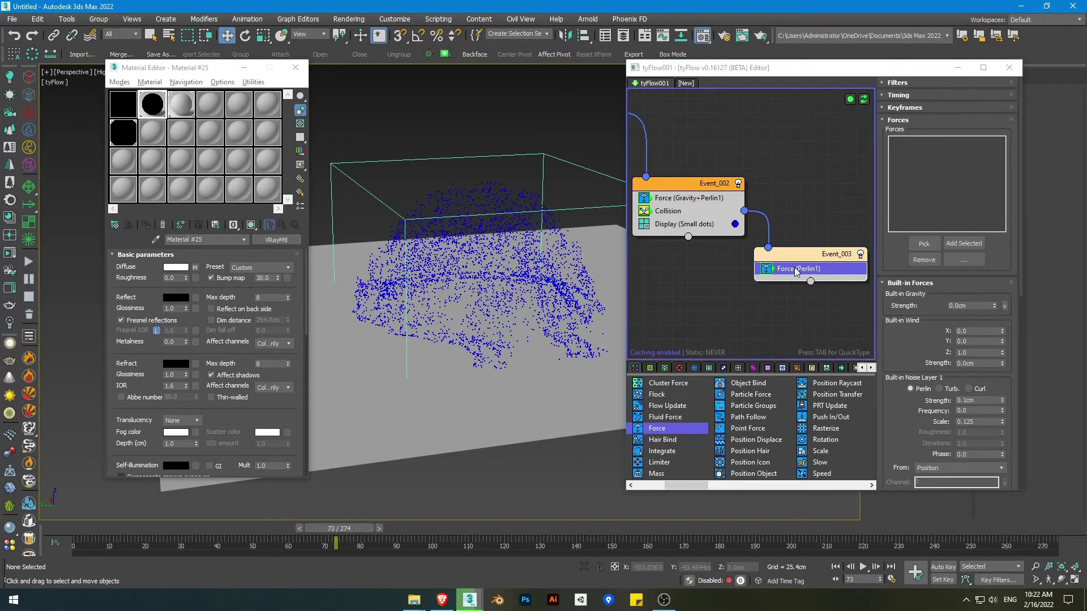
# Step: Add an Object Bind operator above Force in Event_003, pick the ground plane Plane001 and set the bind mode to Lock to Surface
pyautogui.press('Tab')
pyautogui.write('bind')
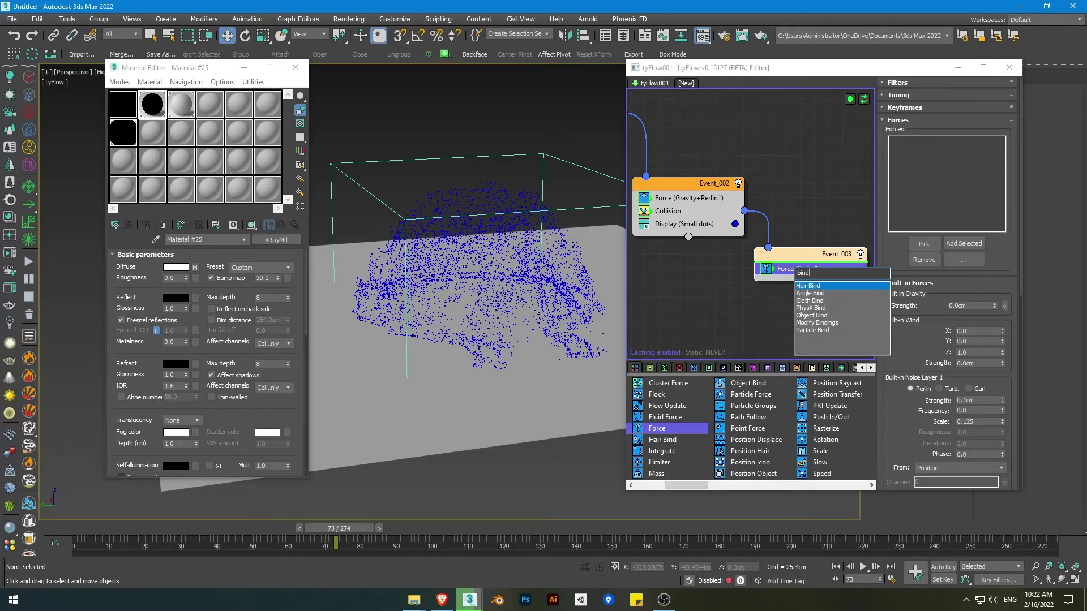
pyautogui.click(814, 316)
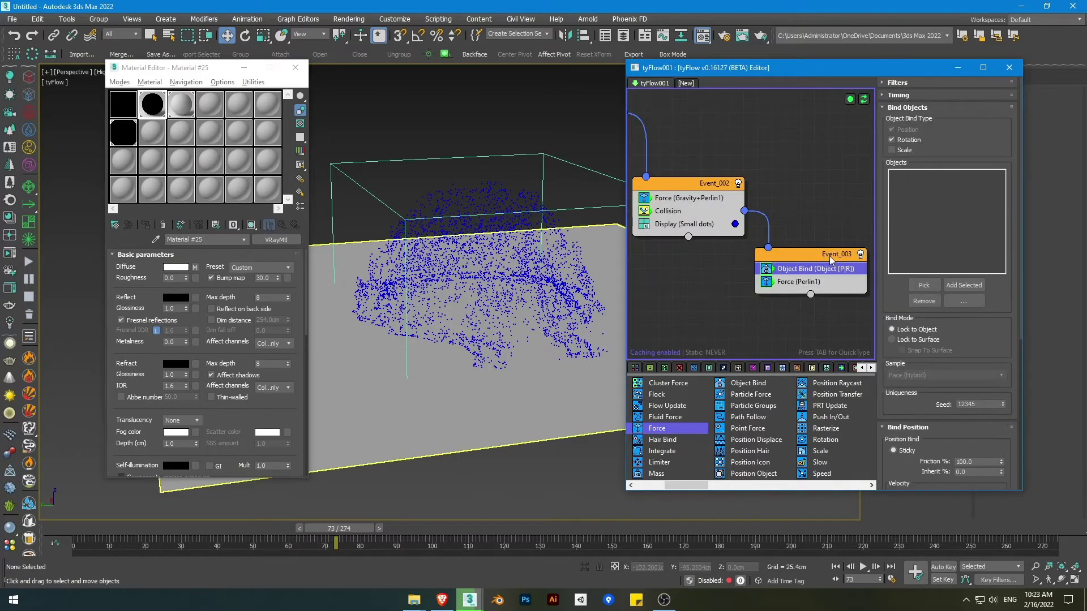
pyautogui.click(923, 285)
pyautogui.click(469, 414)
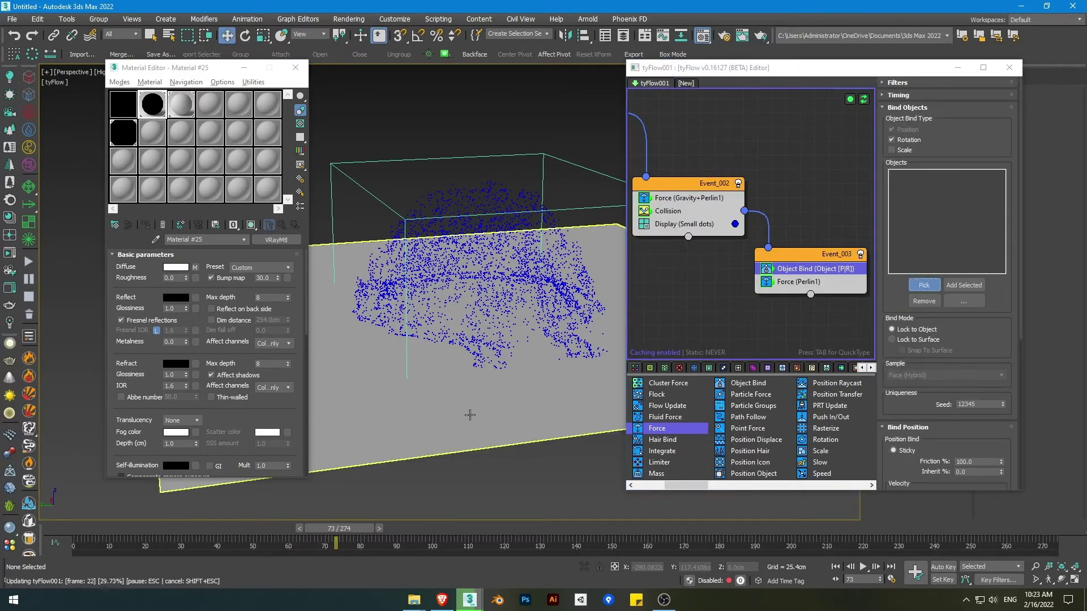
pyautogui.click(470, 415)
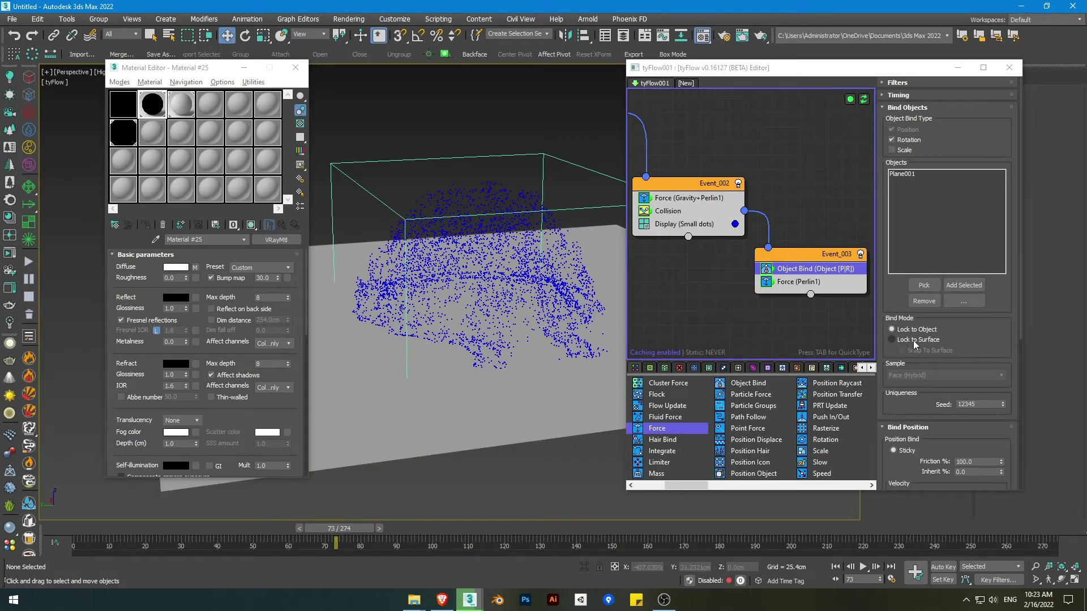
pyautogui.click(915, 341)
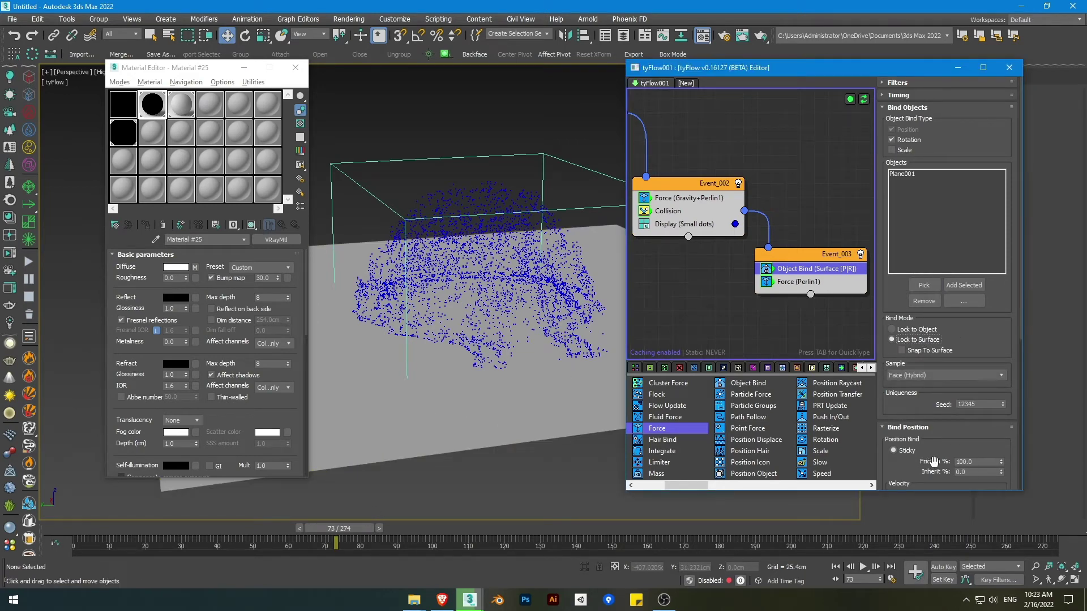
# Step: Set the Object Bind operator's sticky position friction to 0%
pyautogui.moveTo(936, 472); pyautogui.dragTo(935, 441)
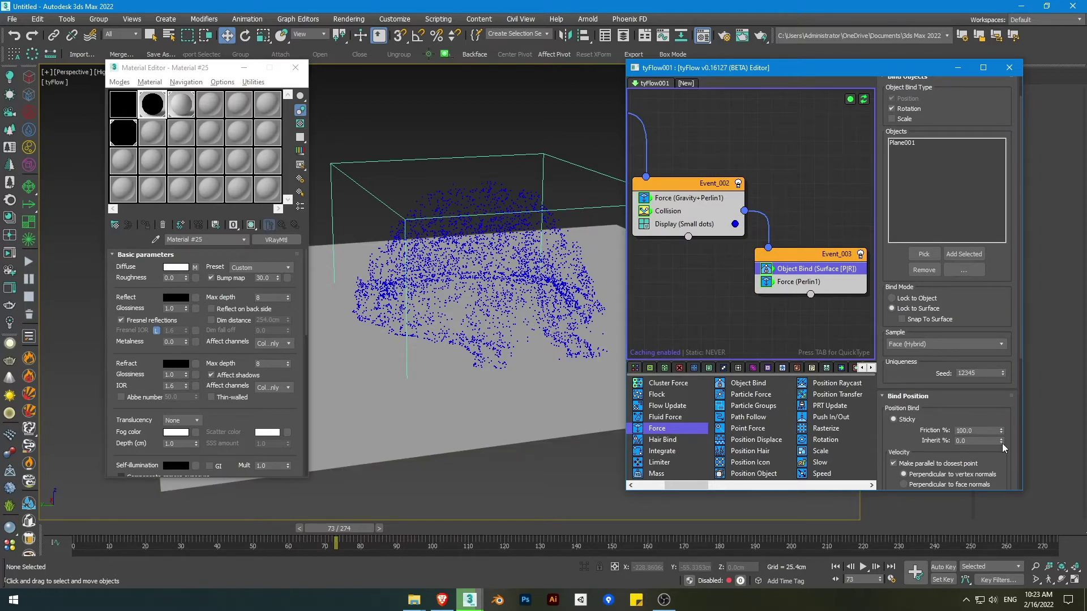
pyautogui.doubleClick(965, 430)
pyautogui.write('0')
pyautogui.press('Return')
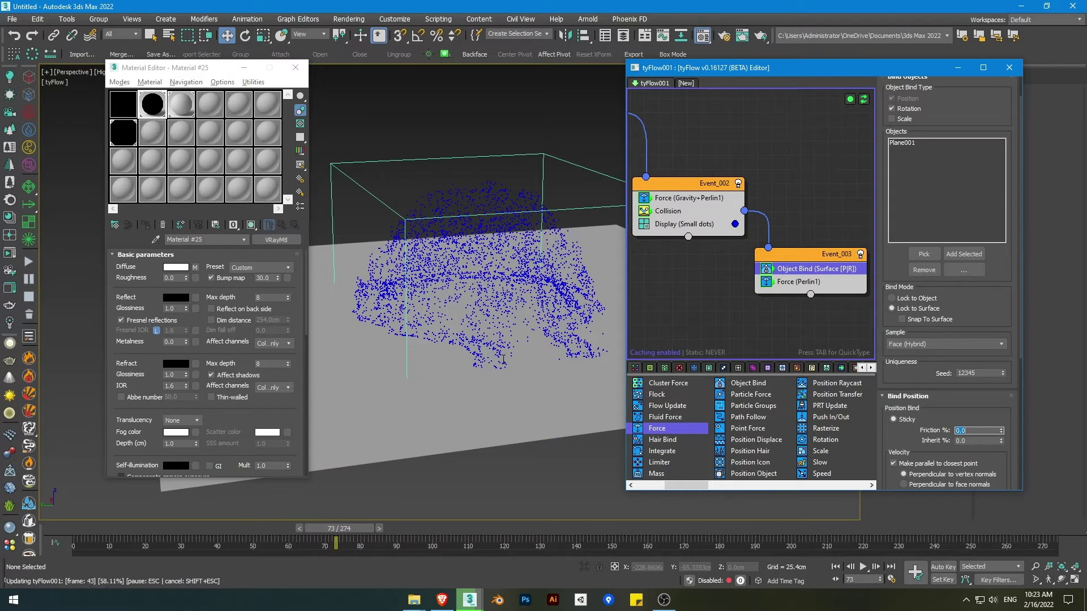
# Step: Scrub the timeline forward and back to frame 52, viewing from low angles, to check the particles against the ground plane
pyautogui.moveTo(355, 528); pyautogui.dragTo(538, 522)
pyautogui.press('w')
pyautogui.keyDown('alt'); pyautogui.moveTo(553, 399); pyautogui.dragTo(528, 274, button='middle'); pyautogui.keyUp('alt')
pyautogui.moveTo(554, 528)
pyautogui.mouseDown()
pyautogui.moveTo(348, 515)
pyautogui.moveTo(258, 526)
pyautogui.moveTo(267, 527)
pyautogui.mouseUp()
pyautogui.keyDown('alt'); pyautogui.moveTo(510, 379); pyautogui.dragTo(501, 285, button='middle'); pyautogui.keyUp('alt')
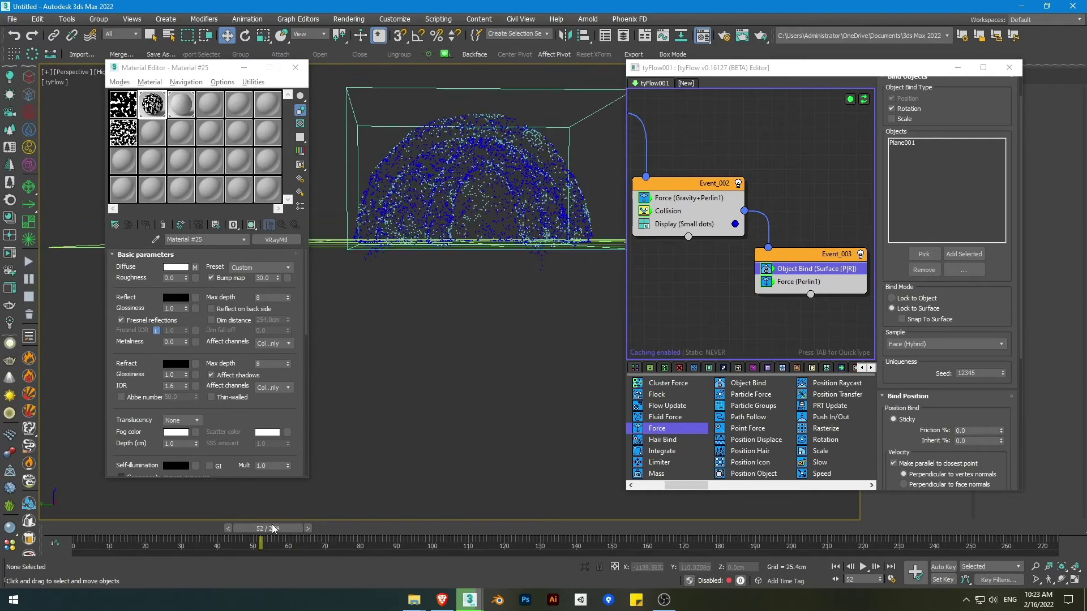
# Step: At frame 0, lower the ground plane in the Front view to about Z -5.5 cm
pyautogui.moveTo(272, 528); pyautogui.dragTo(62, 535)
pyautogui.press('f')
pyautogui.scroll(-2, 512, 291)
pyautogui.moveTo(481, 418); pyautogui.dragTo(645, 354, button='middle')
pyautogui.scroll(2, 469, 348)
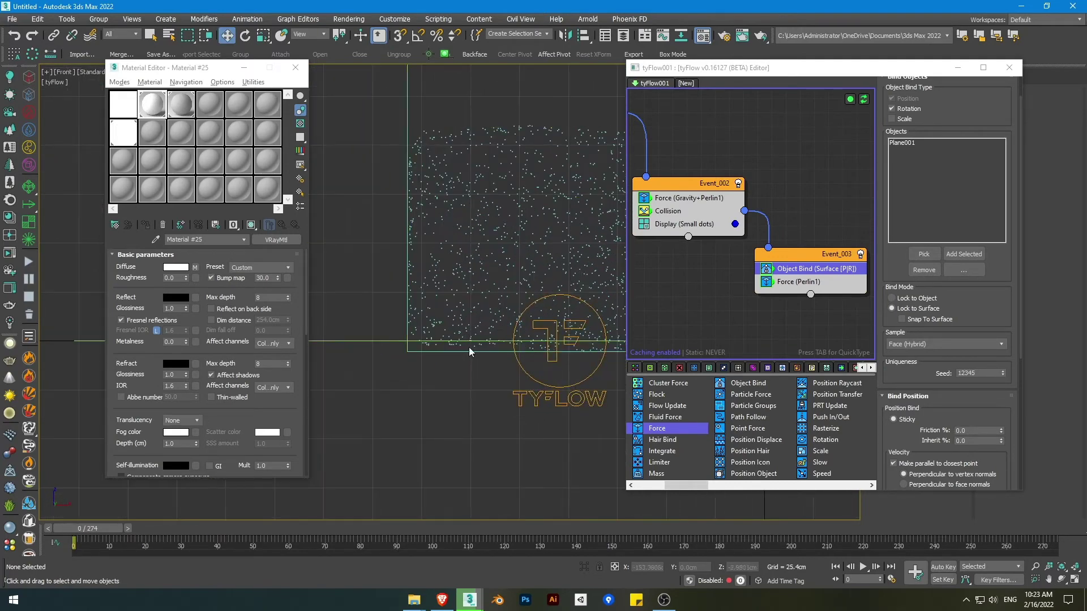
pyautogui.click(373, 342)
pyautogui.moveTo(498, 320); pyautogui.dragTo(329, 317, button='middle')
pyautogui.scroll(-2, 330, 317)
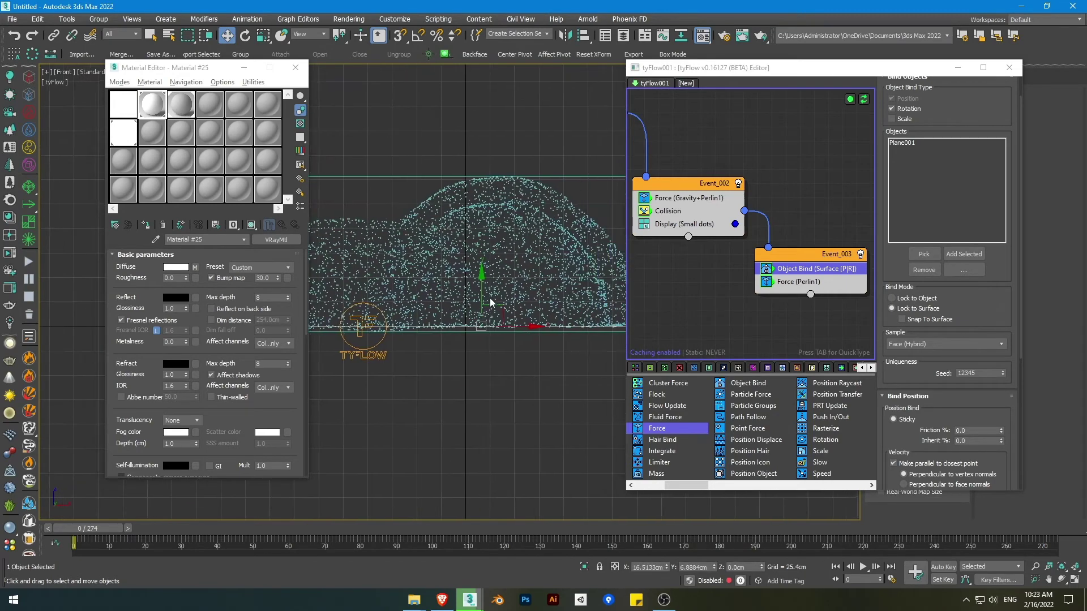
pyautogui.scroll(2, 492, 297)
pyautogui.moveTo(476, 306); pyautogui.dragTo(481, 319)
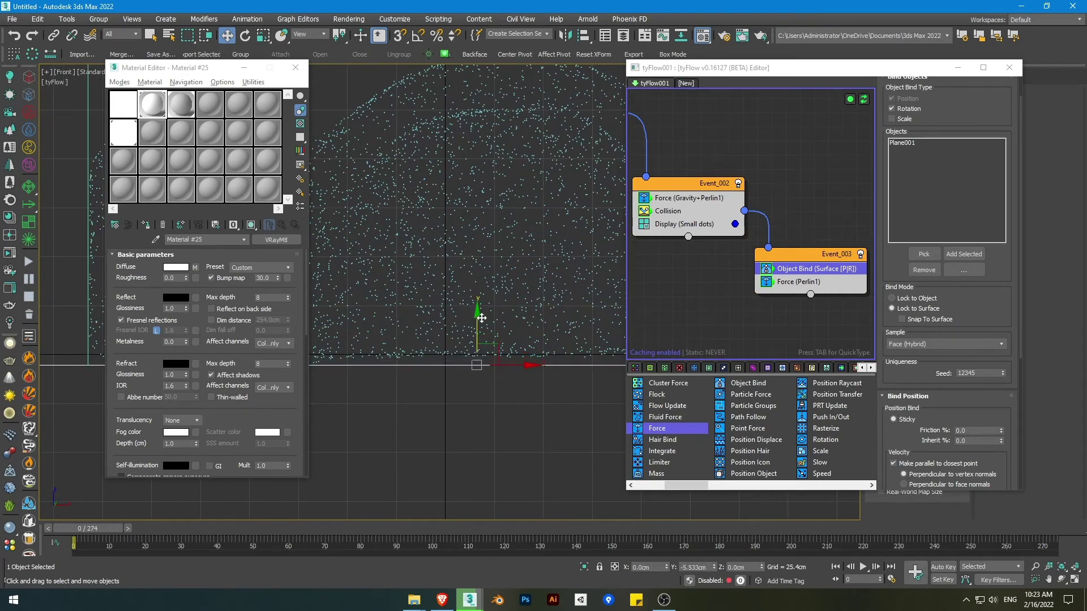
# Step: Return to the Perspective view and move the timeline to frame 102 to check the particles on the lowered plane
pyautogui.press('p')
pyautogui.moveTo(510, 309)
pyautogui.keyDown('alt'); pyautogui.mouseDown(button='middle')
pyautogui.moveTo(413, 456)
pyautogui.moveTo(249, 526)
pyautogui.mouseUp(button='middle'); pyautogui.keyUp('alt')
pyautogui.moveTo(249, 530); pyautogui.dragTo(452, 519)
pyautogui.press('w')
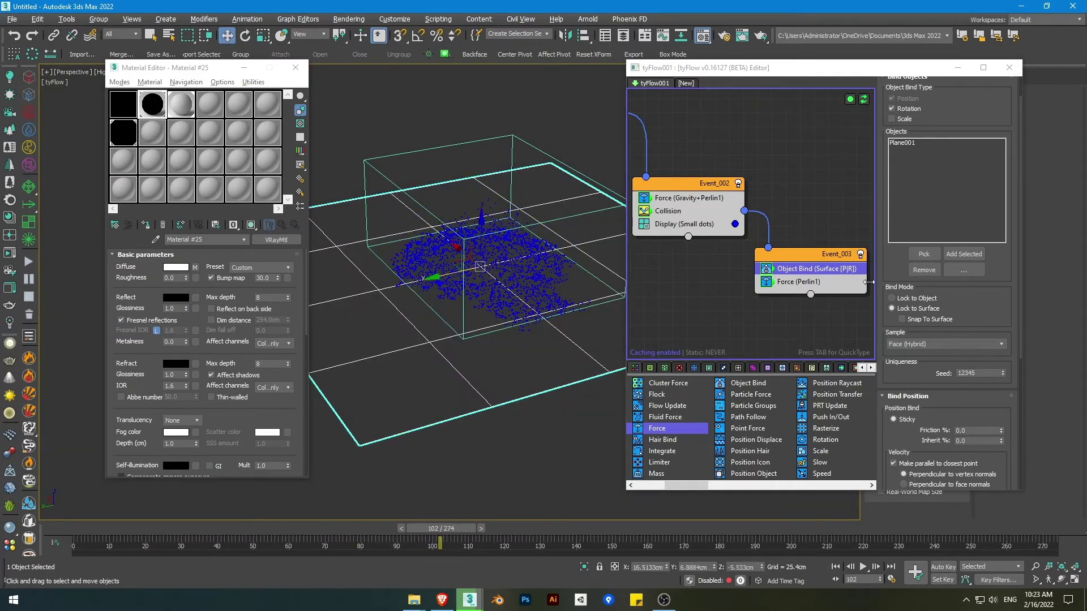
# Step: Add a Display operator below Force in Event_003 and set its display colour to yellow
pyautogui.click(792, 289)
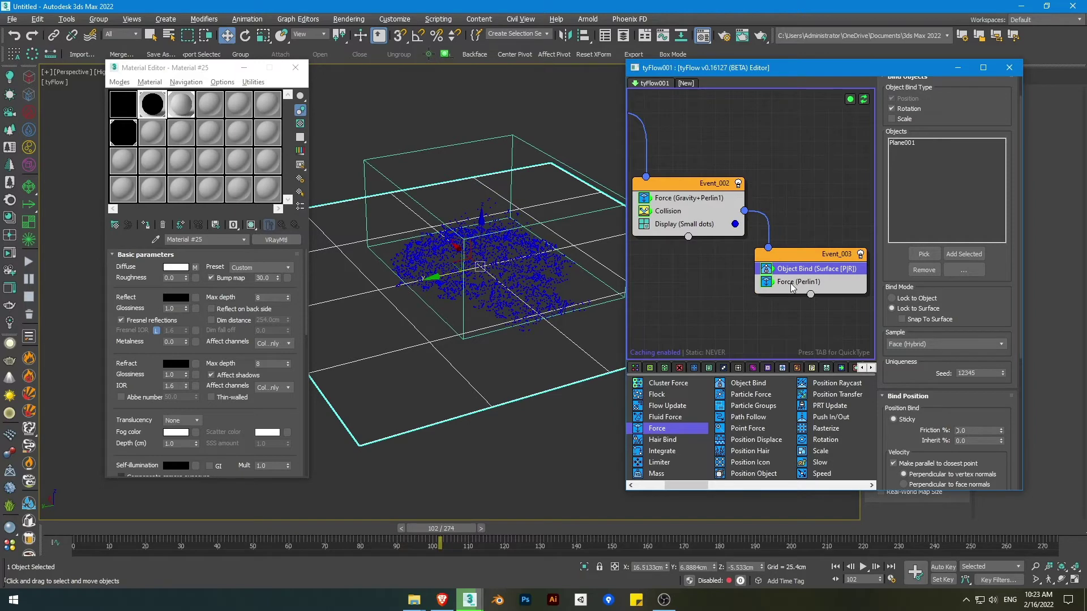
pyautogui.click(797, 285)
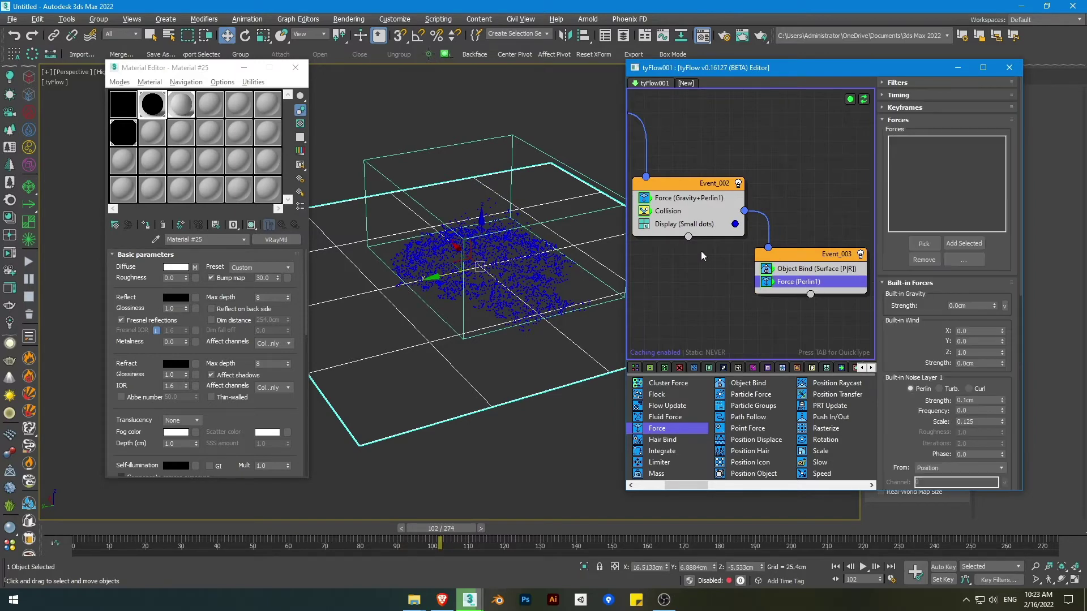
pyautogui.click(797, 487)
pyautogui.moveTo(732, 485); pyautogui.dragTo(793, 485)
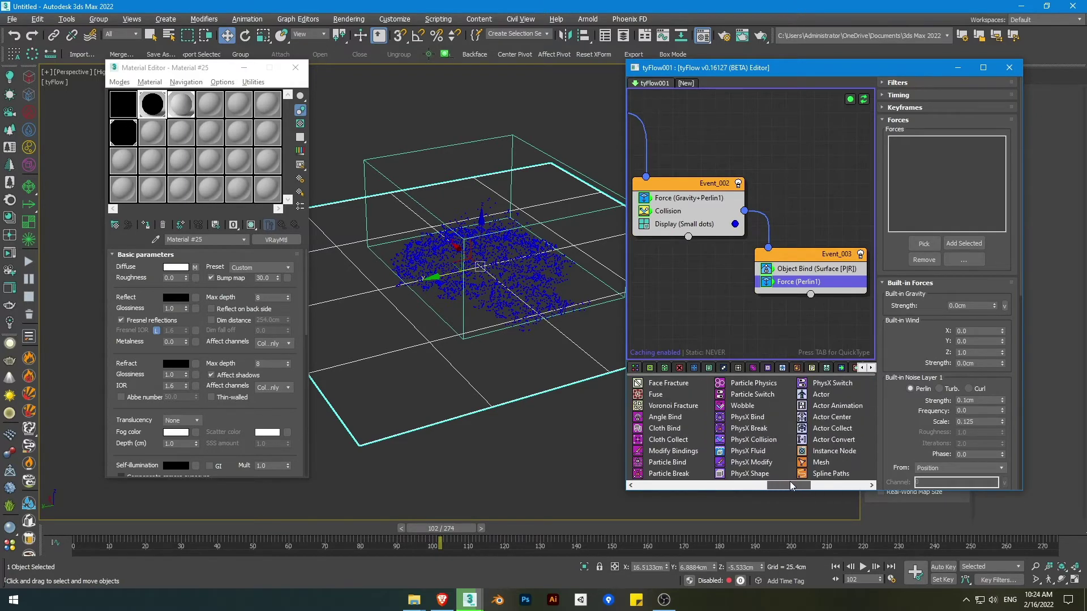
pyautogui.press('Tab')
pyautogui.write('d')
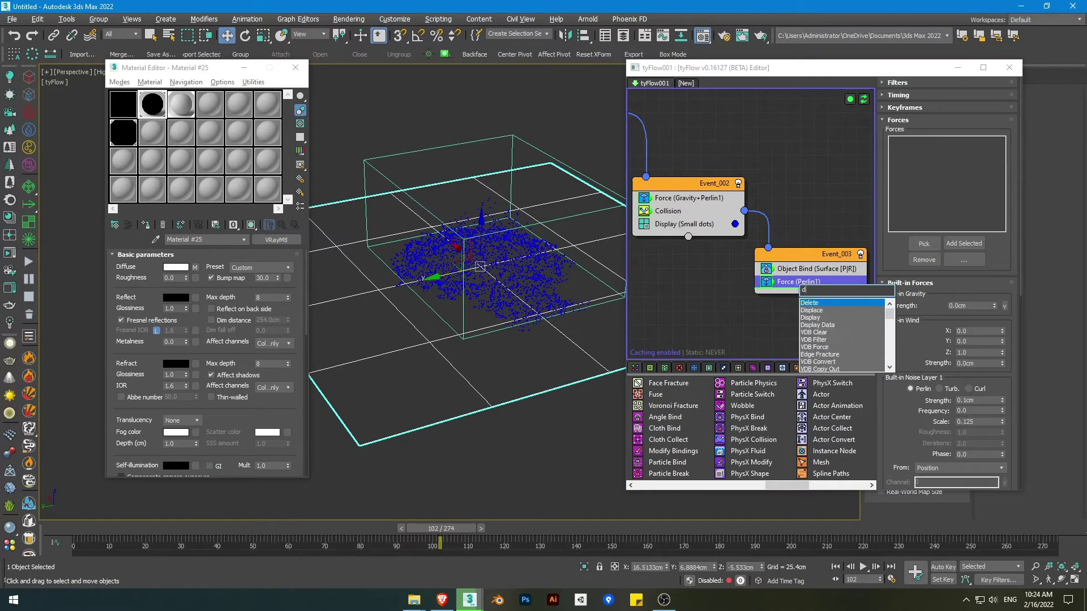
pyautogui.write('is')
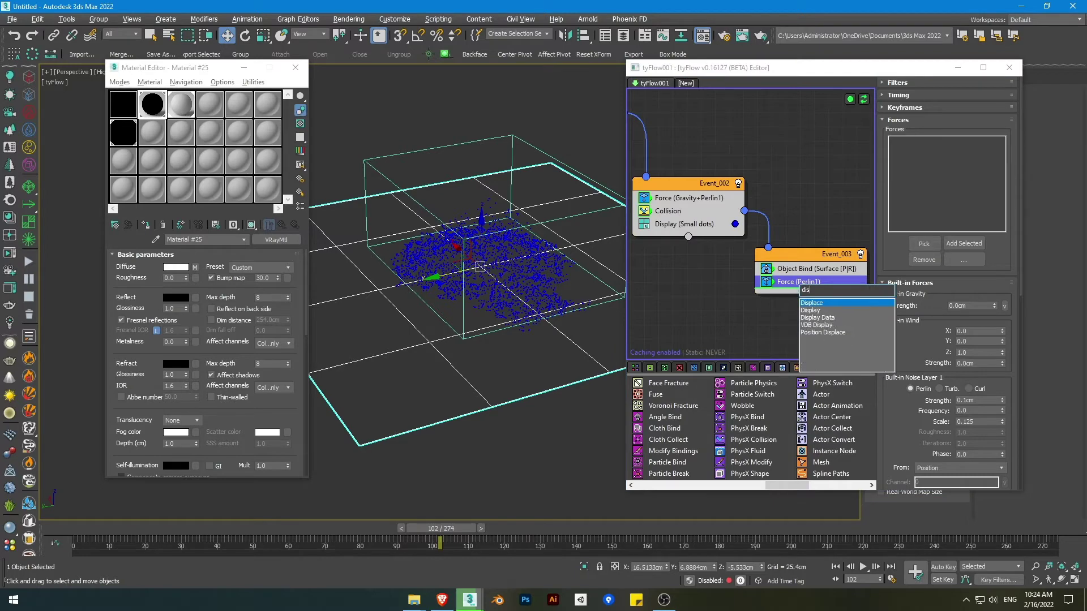
pyautogui.click(827, 311)
pyautogui.click(858, 295)
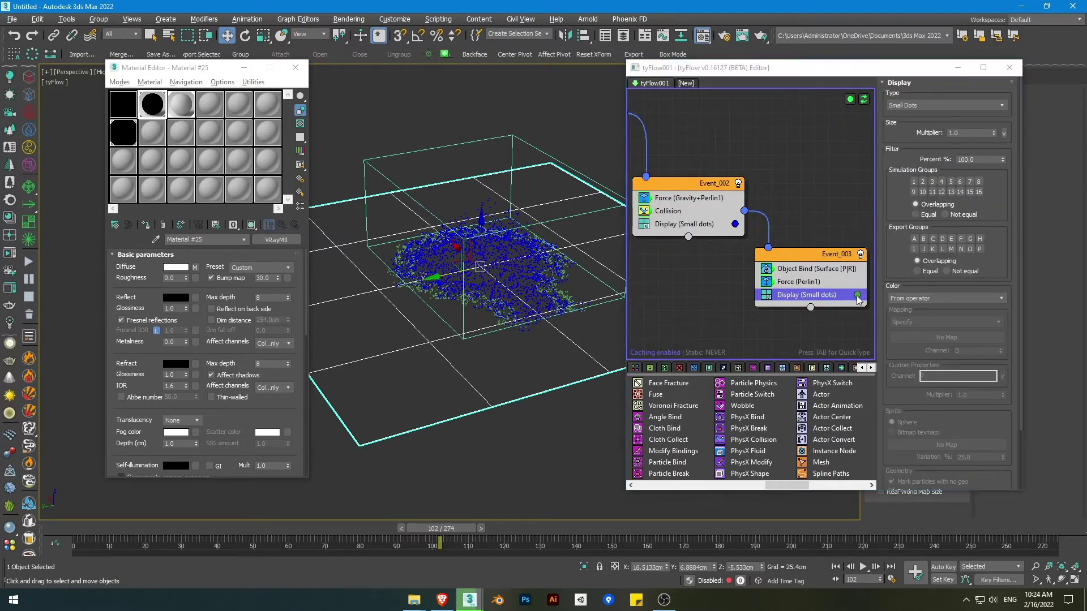
pyautogui.click(890, 335)
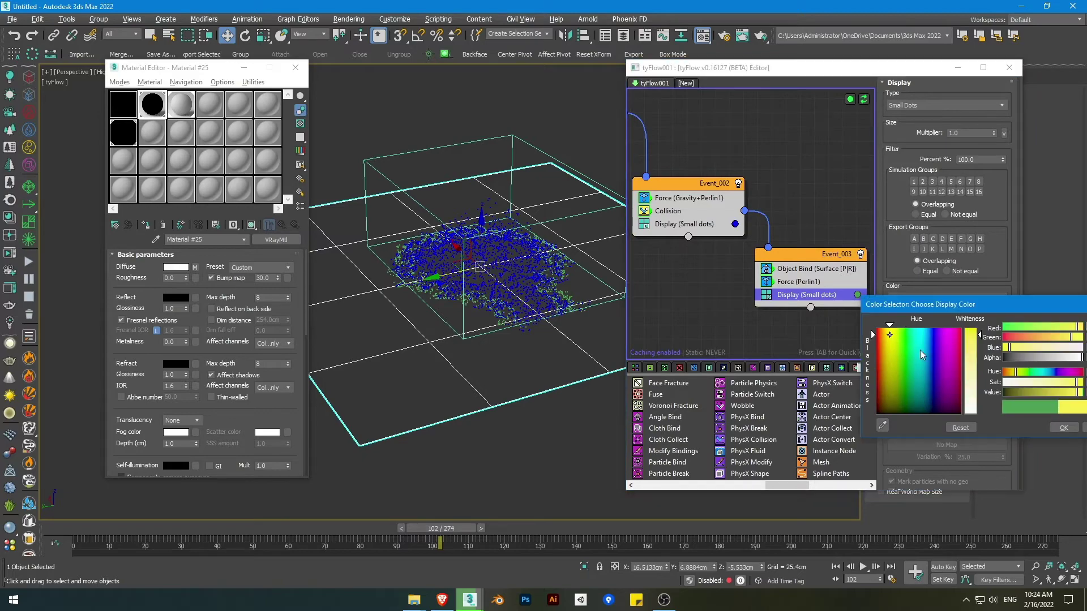
pyautogui.click(1063, 428)
# Step: Advance the timeline to frame 158 and examine how the yellow particles spread over the plane
pyautogui.scroll(2, 464, 324)
pyautogui.moveTo(457, 525); pyautogui.dragTo(568, 494)
pyautogui.keyDown('alt'); pyautogui.moveTo(567, 493); pyautogui.dragTo(541, 408, button='middle'); pyautogui.keyUp('alt')
pyautogui.moveTo(565, 529); pyautogui.dragTo(662, 529)
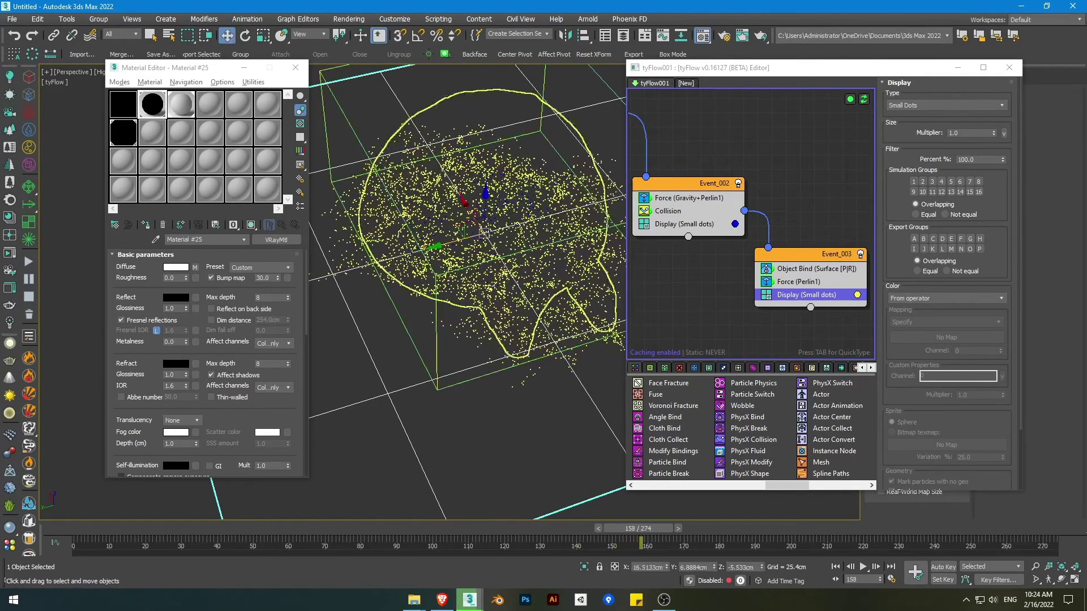
# Step: Set noise layer 1 strength of Event_003's Force operator to 0.2 cm and check the spread at frame 177
pyautogui.click(810, 285)
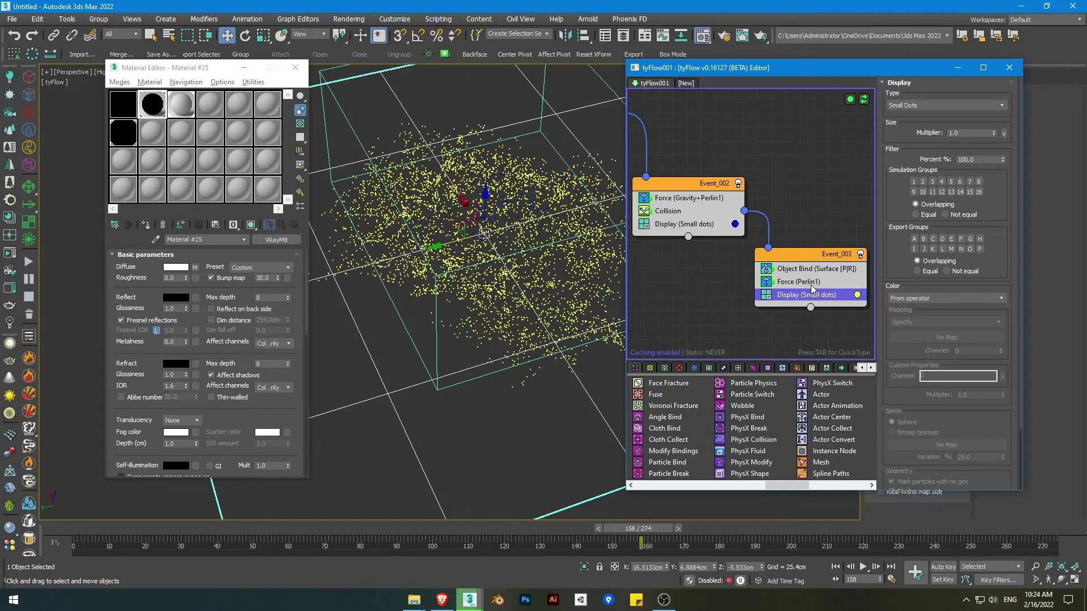
pyautogui.click(818, 283)
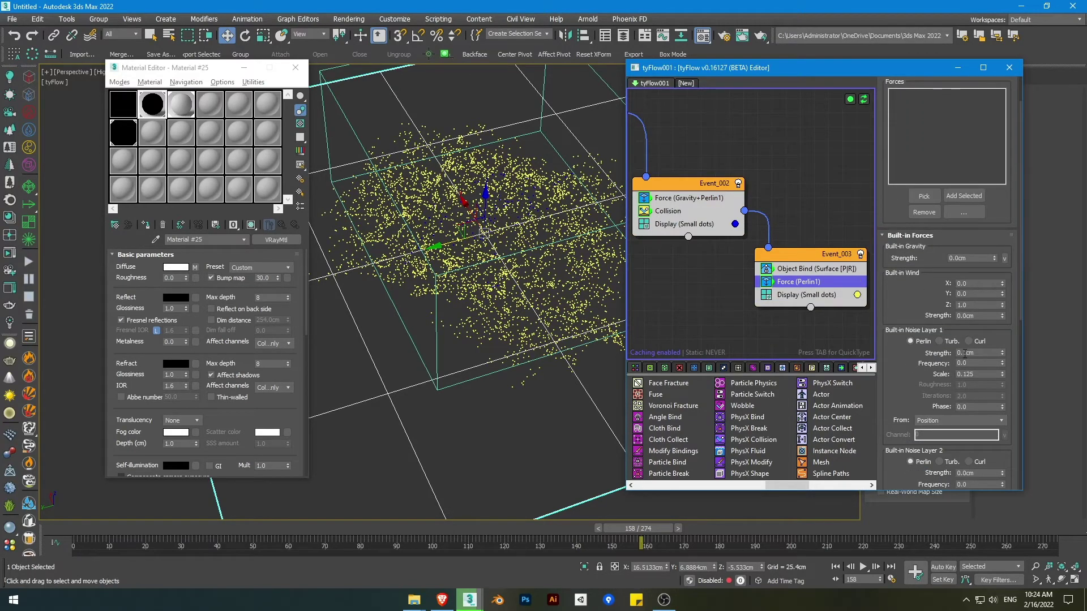
pyautogui.click(964, 353)
pyautogui.write('0.2')
pyautogui.press('Return')
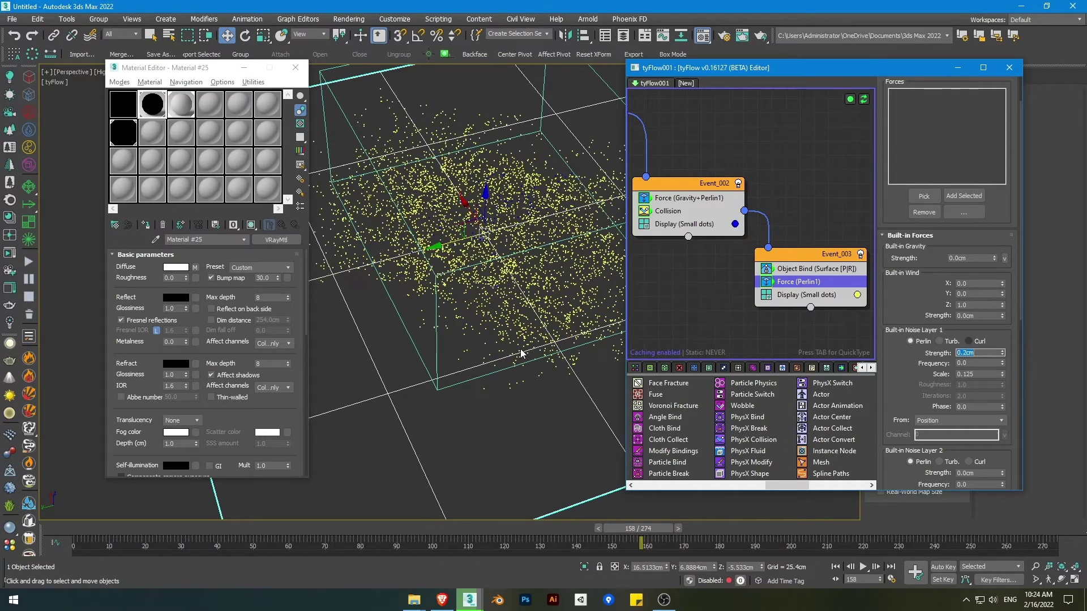
pyautogui.moveTo(624, 528); pyautogui.dragTo(709, 532)
pyautogui.press('w')
# Step: Add a Send Out operator between Force and Display in Event_003
pyautogui.moveTo(811, 321); pyautogui.dragTo(712, 263, button='middle')
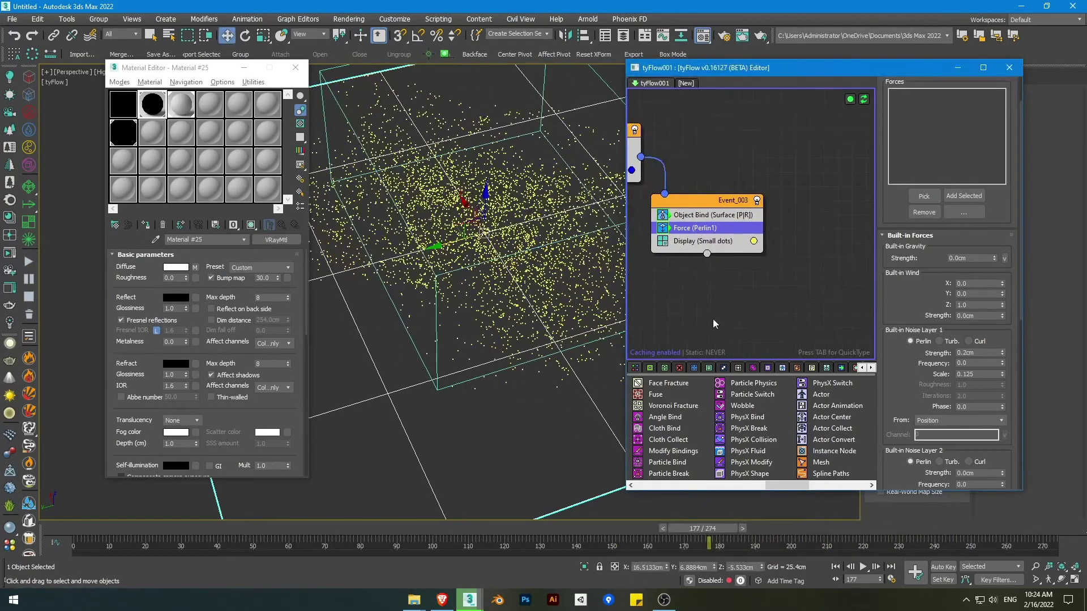
pyautogui.moveTo(783, 487); pyautogui.dragTo(821, 482)
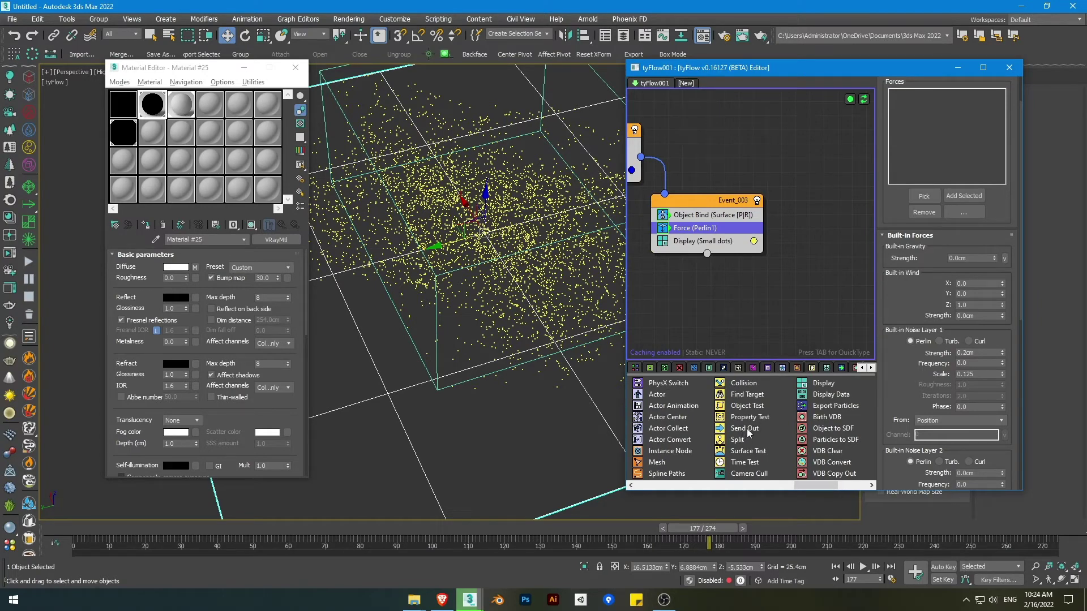
pyautogui.moveTo(749, 434); pyautogui.dragTo(711, 238)
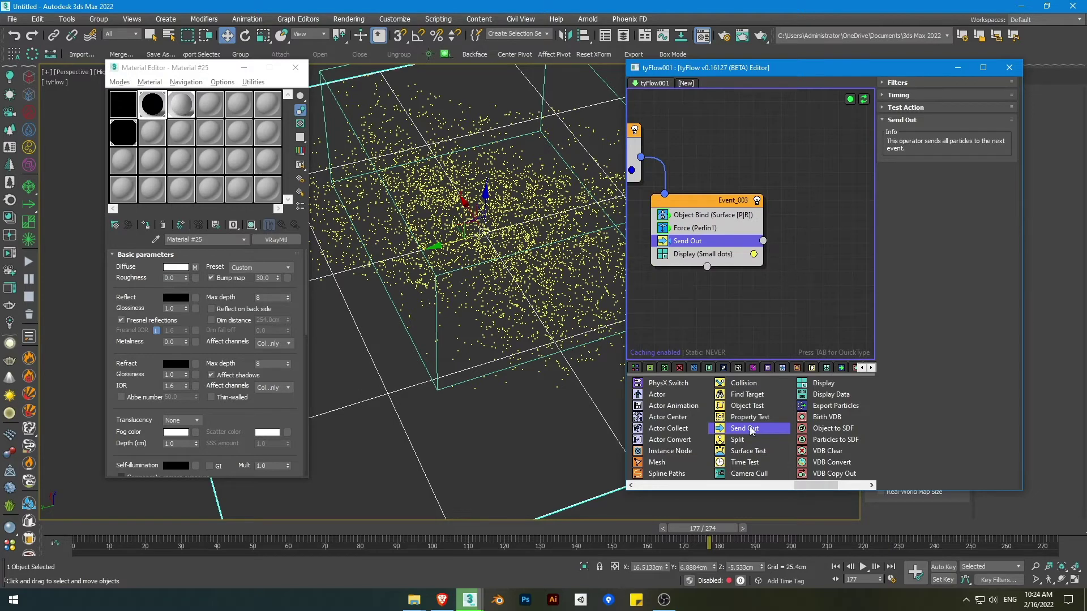
# Step: Create a new event with a Delete operator, connect Send Out to it, and check the particles at frame 151
pyautogui.click(667, 486)
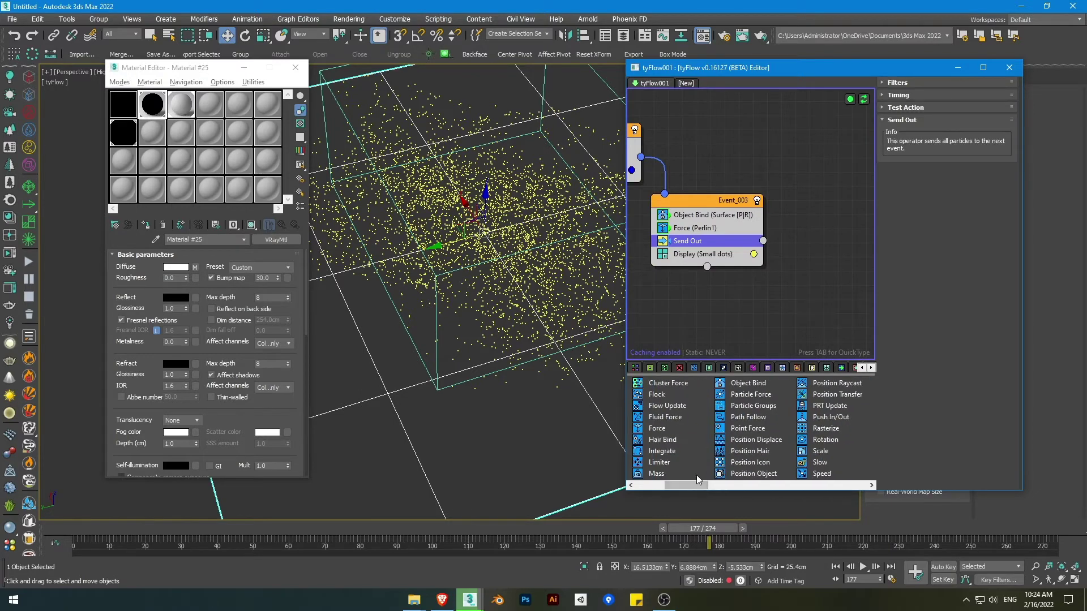
pyautogui.hscroll(-3, 668, 484)
pyautogui.moveTo(736, 462); pyautogui.dragTo(796, 280)
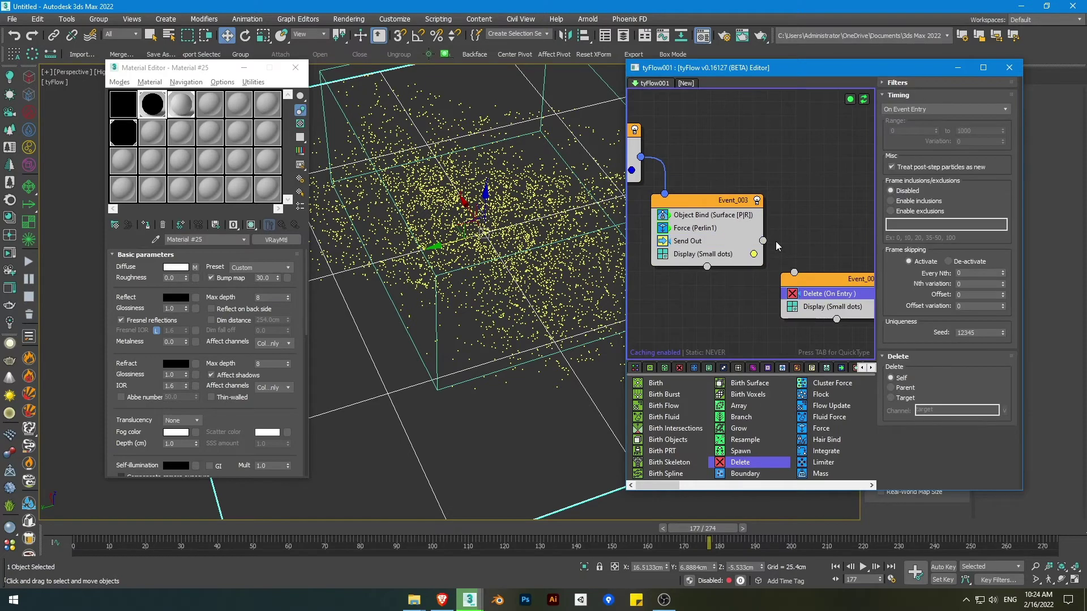
pyautogui.moveTo(763, 240); pyautogui.dragTo(794, 274)
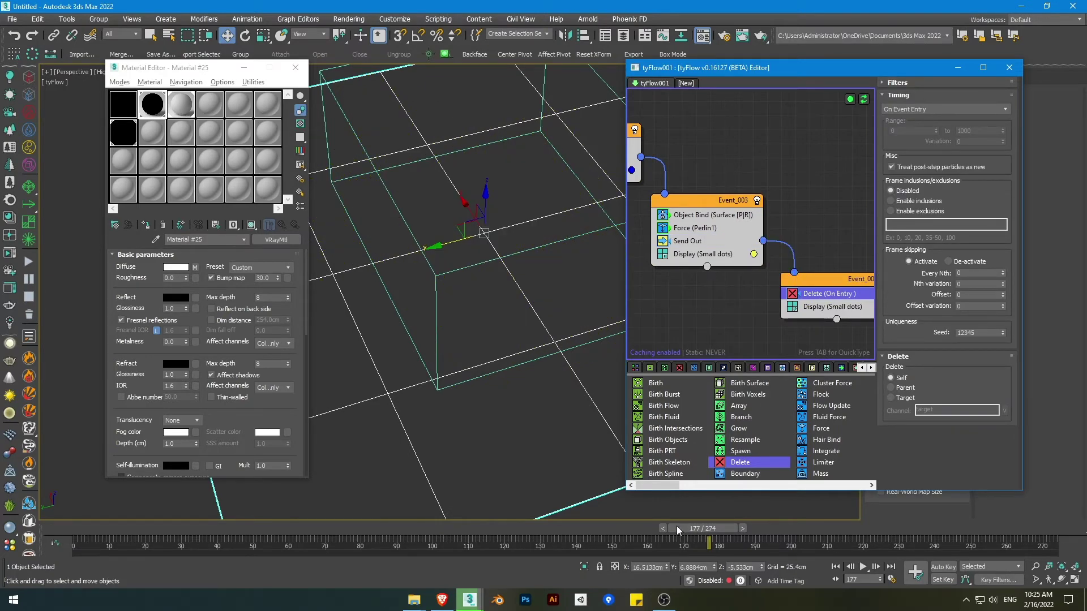
pyautogui.moveTo(677, 526); pyautogui.dragTo(589, 519)
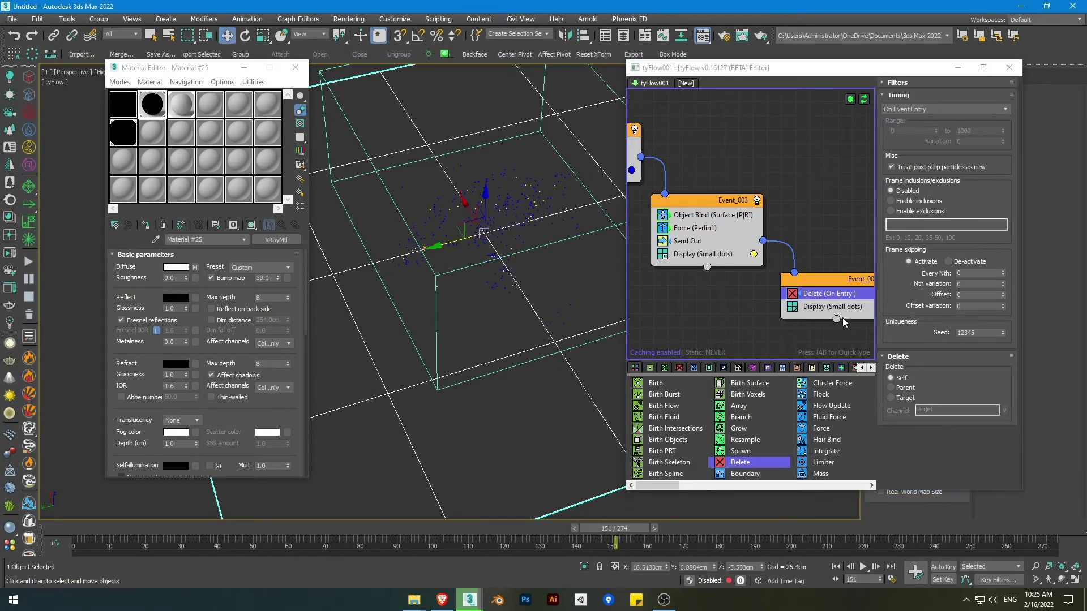
# Step: Set the timing of Event_004's Delete operator to Event Age with range 50 to 80 and check the particles at frame 157
pyautogui.moveTo(837, 284); pyautogui.dragTo(830, 284)
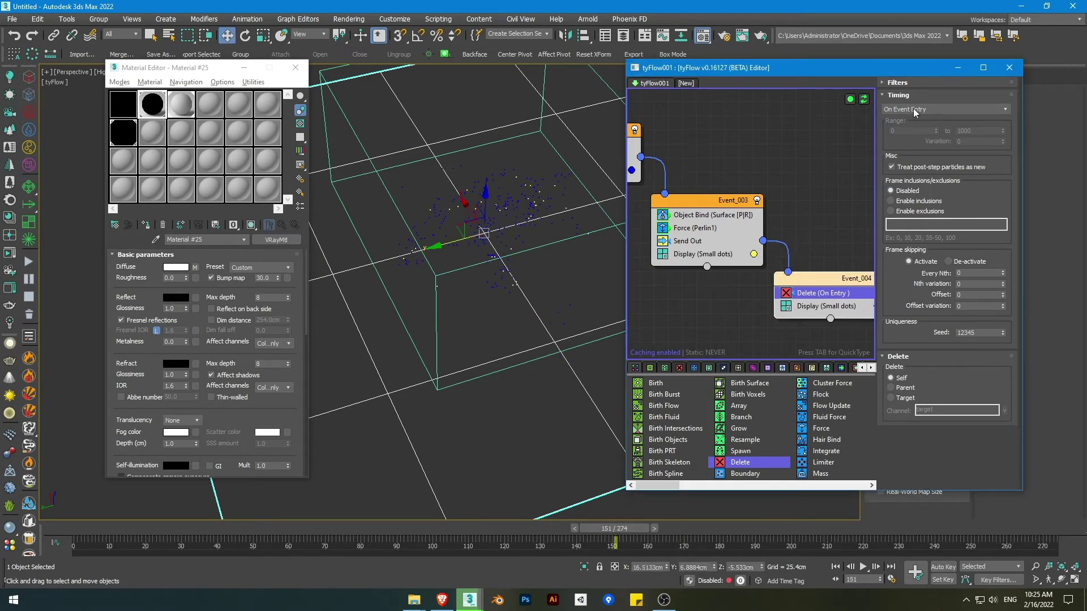
pyautogui.click(917, 110)
pyautogui.click(917, 141)
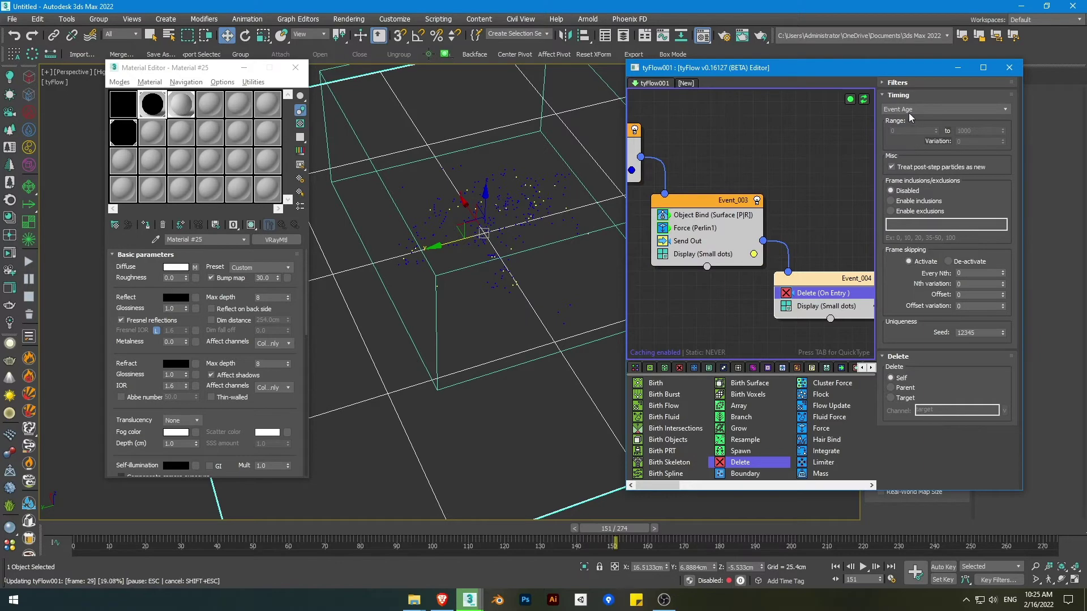
pyautogui.click(919, 131)
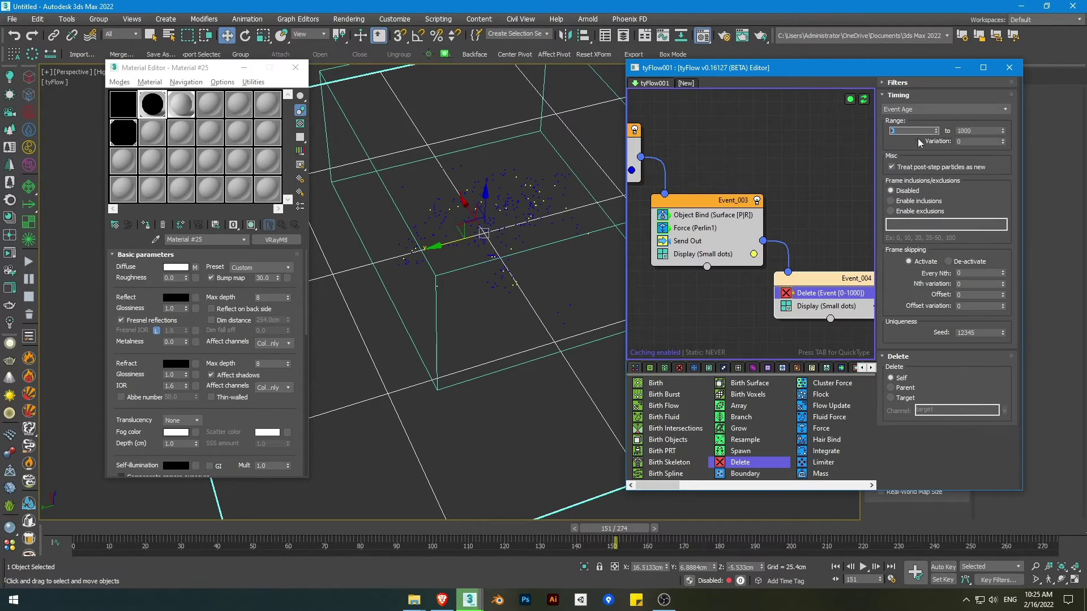
pyautogui.write('50')
pyautogui.press('Return')
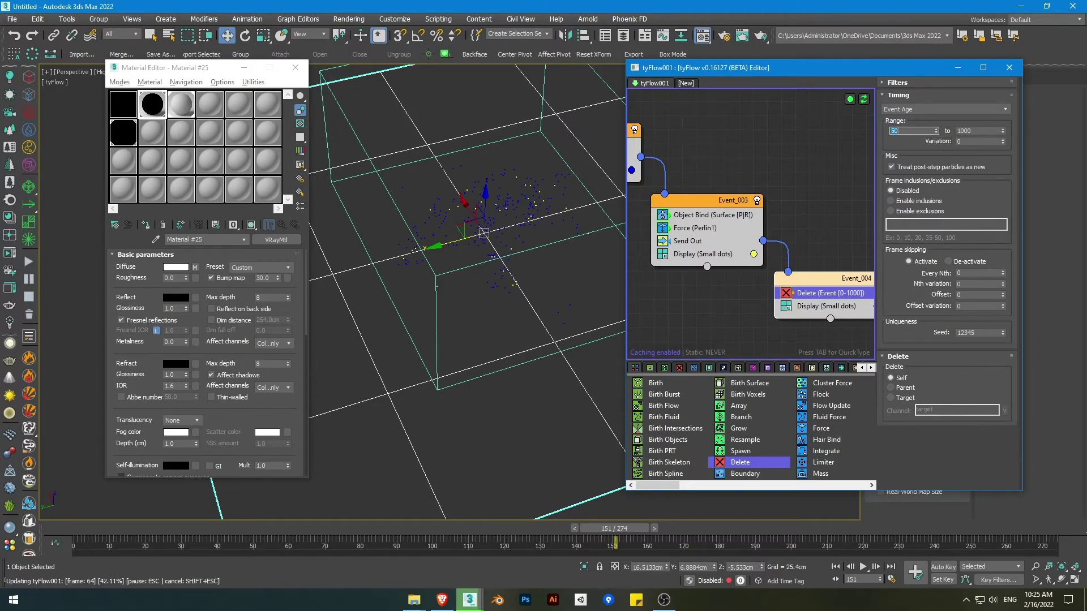
pyautogui.press('Tab')
pyautogui.write('80')
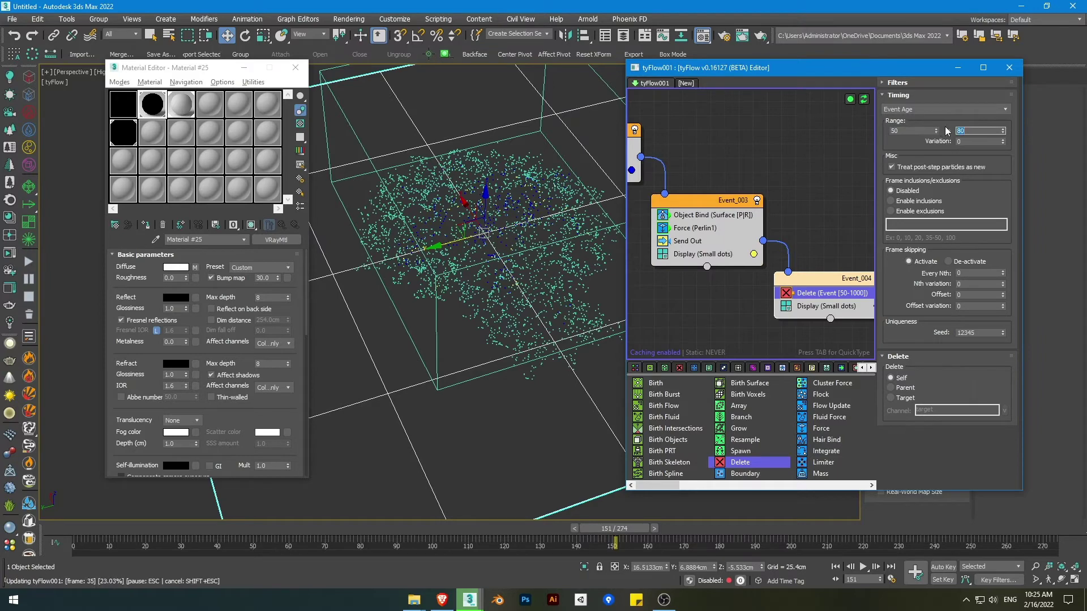
pyautogui.moveTo(615, 529); pyautogui.dragTo(636, 531)
pyautogui.press('w')
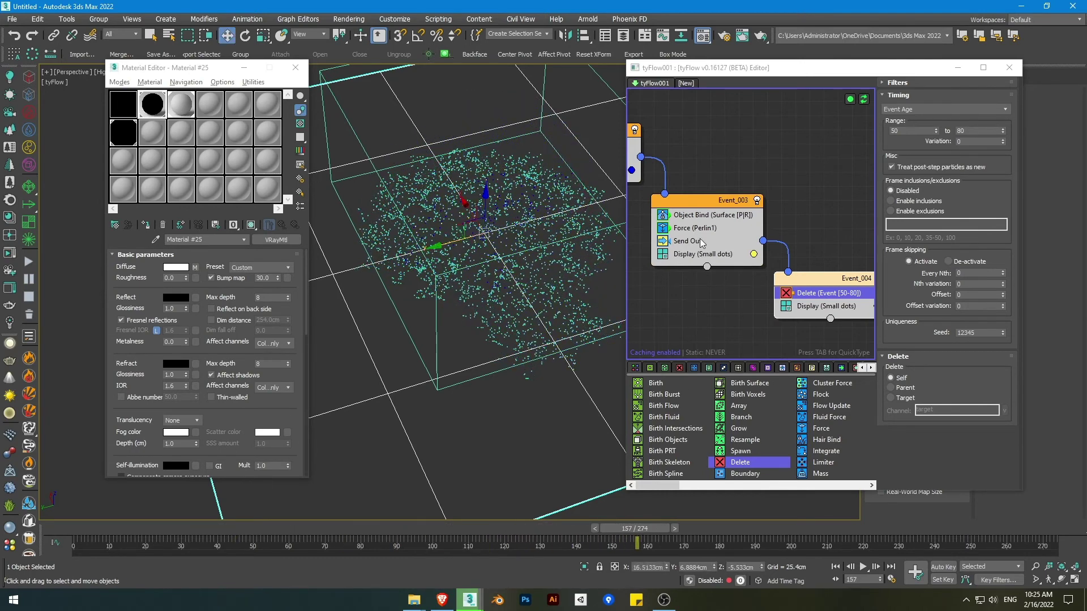
# Step: Set the noise layer 1 strength of Event_003's Force operator to 0.3 cm
pyautogui.click(706, 233)
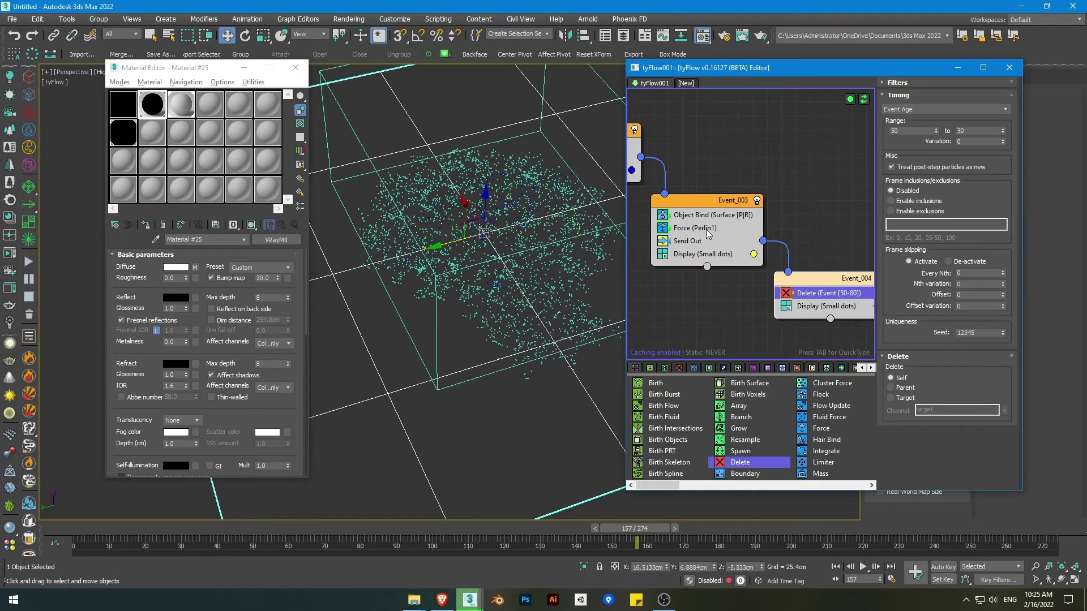
pyautogui.click(708, 232)
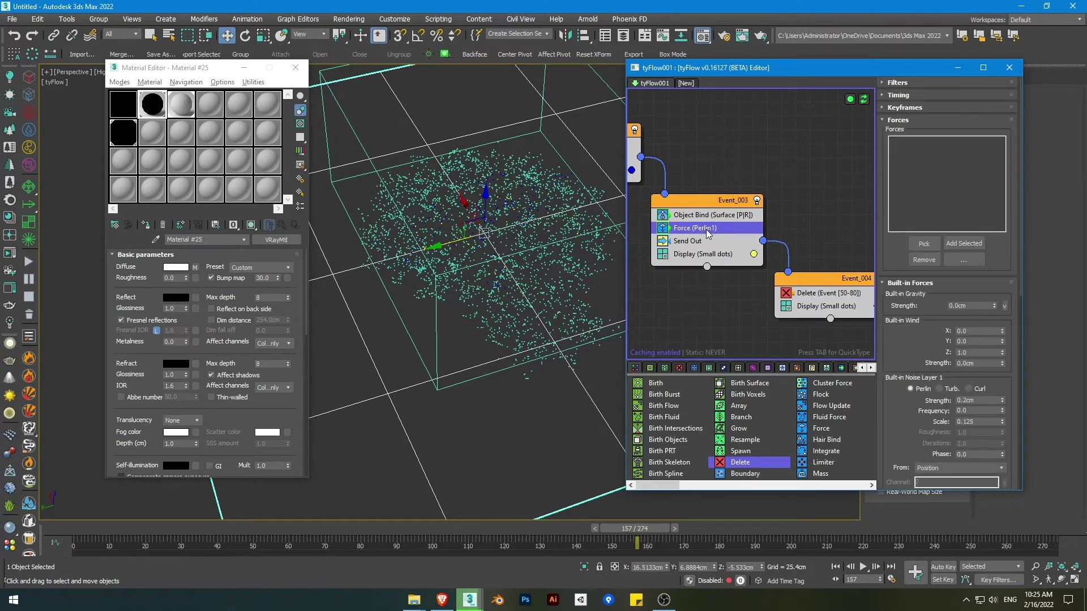
pyautogui.doubleClick(964, 400)
pyautogui.write('0.3')
pyautogui.press('Return')
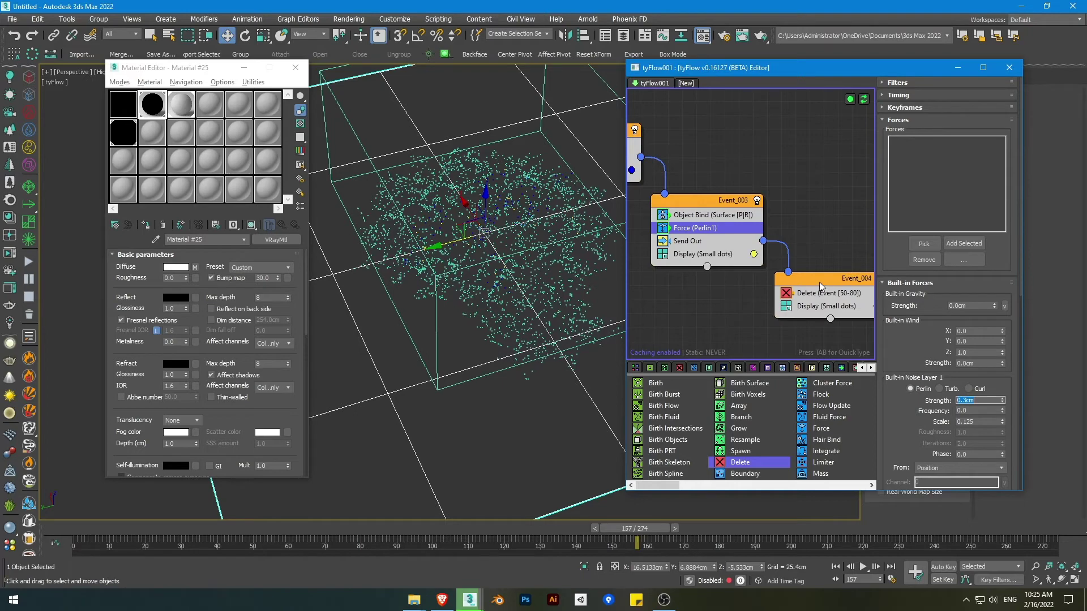
# Step: Set the event age range of Event_004's Delete operator to 100 to 150
pyautogui.moveTo(819, 281); pyautogui.dragTo(765, 282, button='middle')
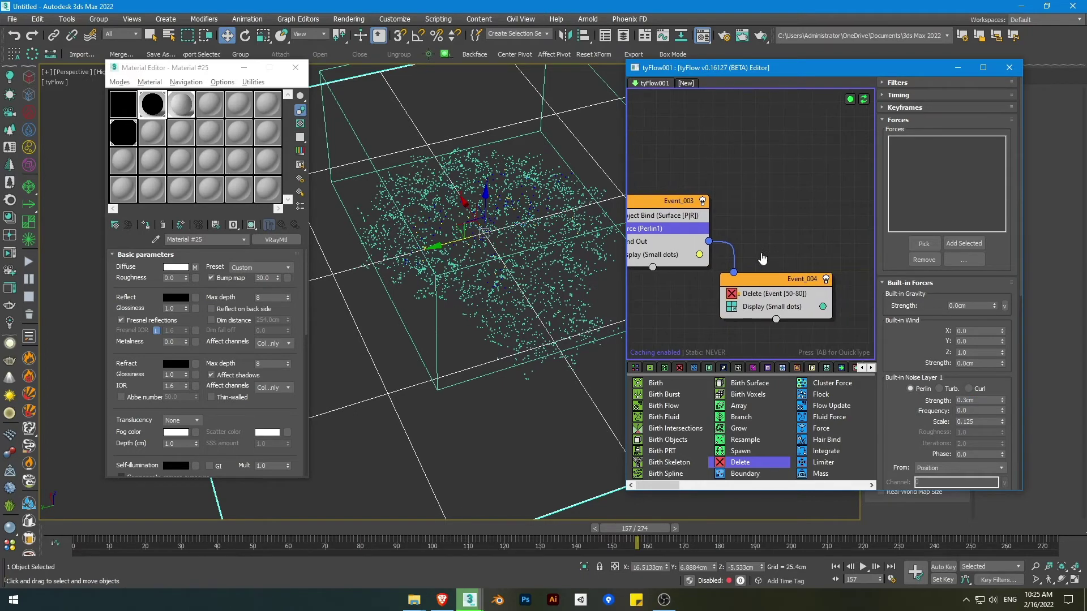
pyautogui.click(764, 295)
pyautogui.doubleClick(932, 131)
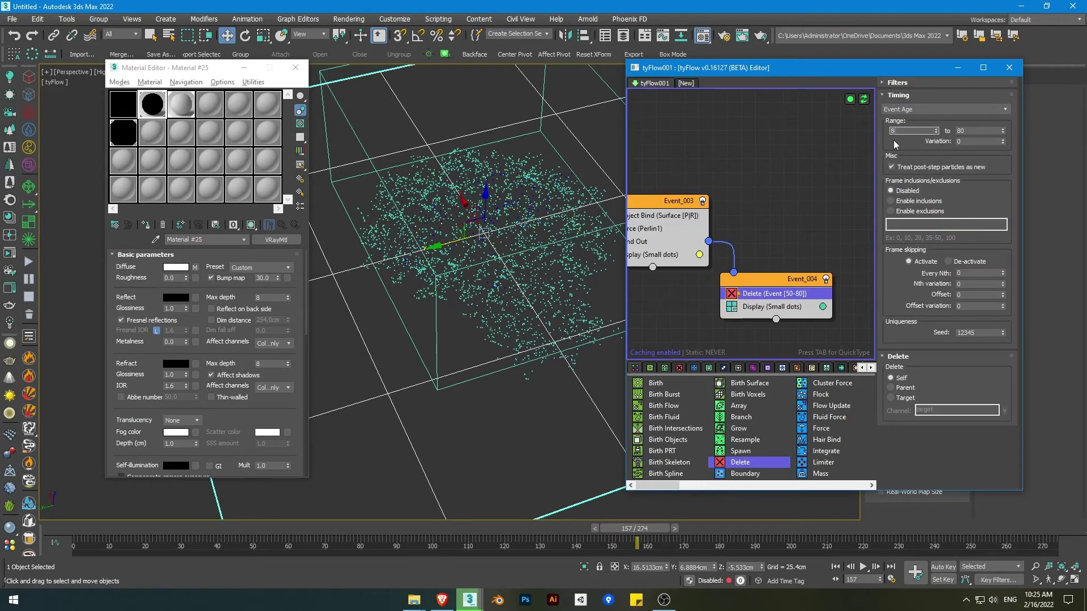
pyautogui.doubleClick(971, 131)
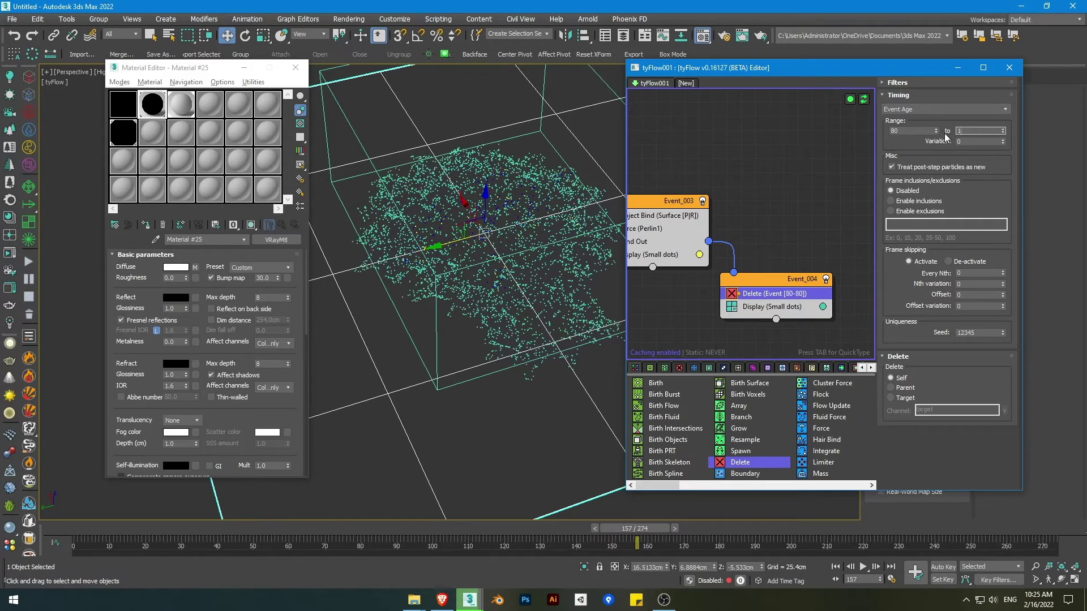
pyautogui.write('100')
pyautogui.press('Return')
pyautogui.doubleClick(904, 132)
pyautogui.write('100')
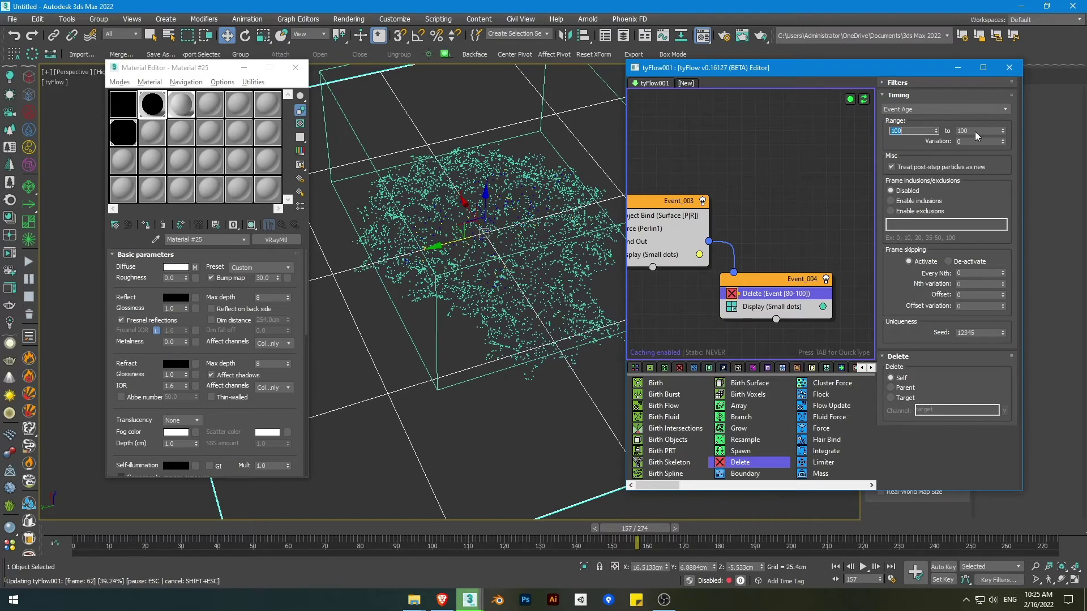
pyautogui.doubleClick(975, 131)
pyautogui.write('150')
pyautogui.press('Return')
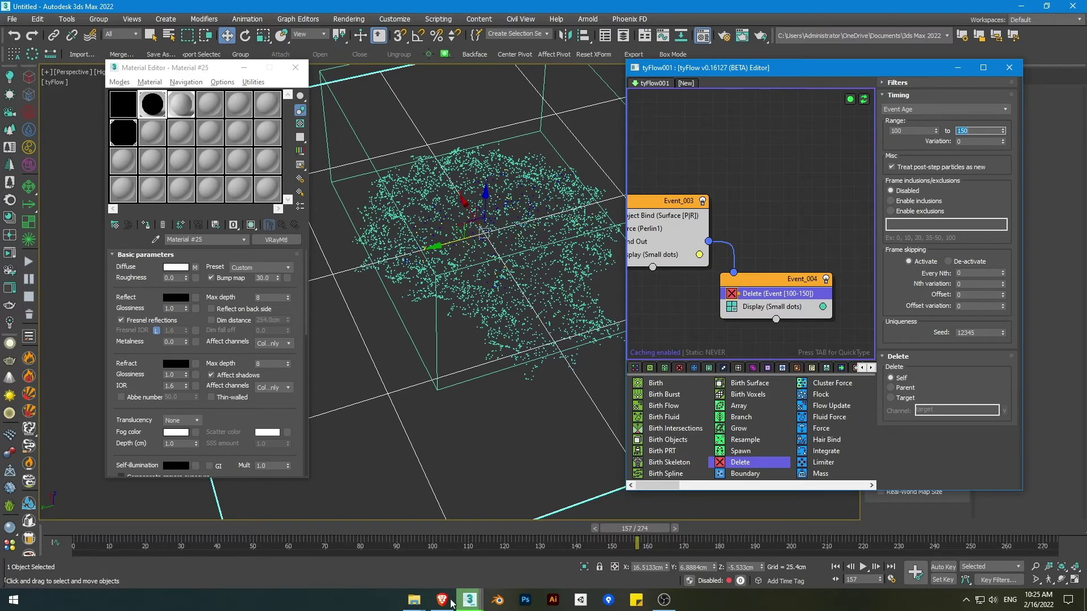
# Step: Return the timeline to frame 0 and close the tyFlow editor
pyautogui.moveTo(635, 528); pyautogui.dragTo(11, 531)
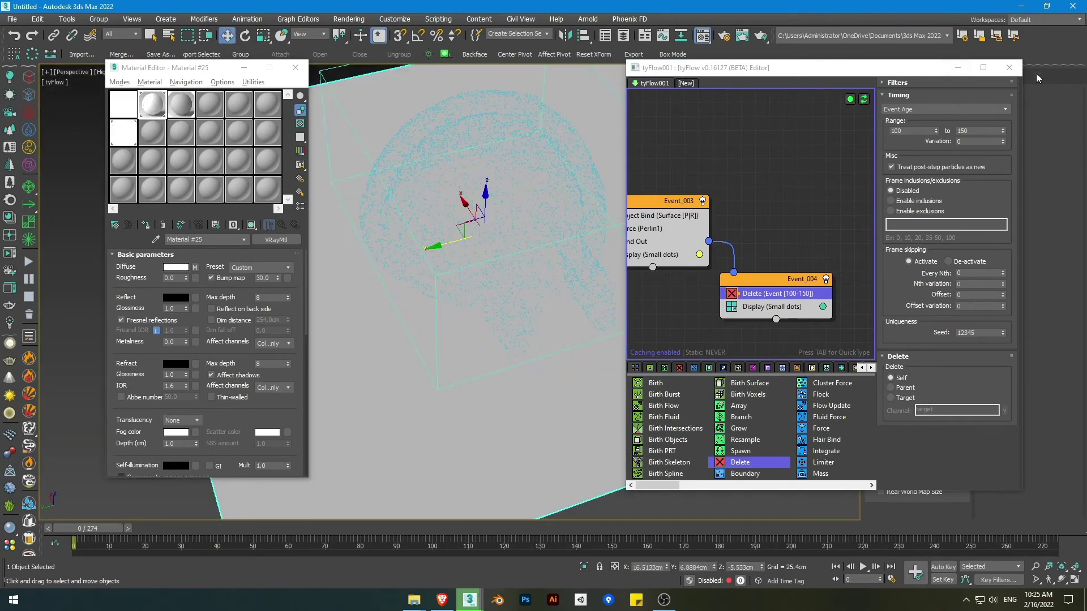
pyautogui.click(1009, 68)
pyautogui.keyDown('alt'); pyautogui.moveTo(531, 241); pyautogui.dragTo(511, 232, button='middle'); pyautogui.keyUp('alt')
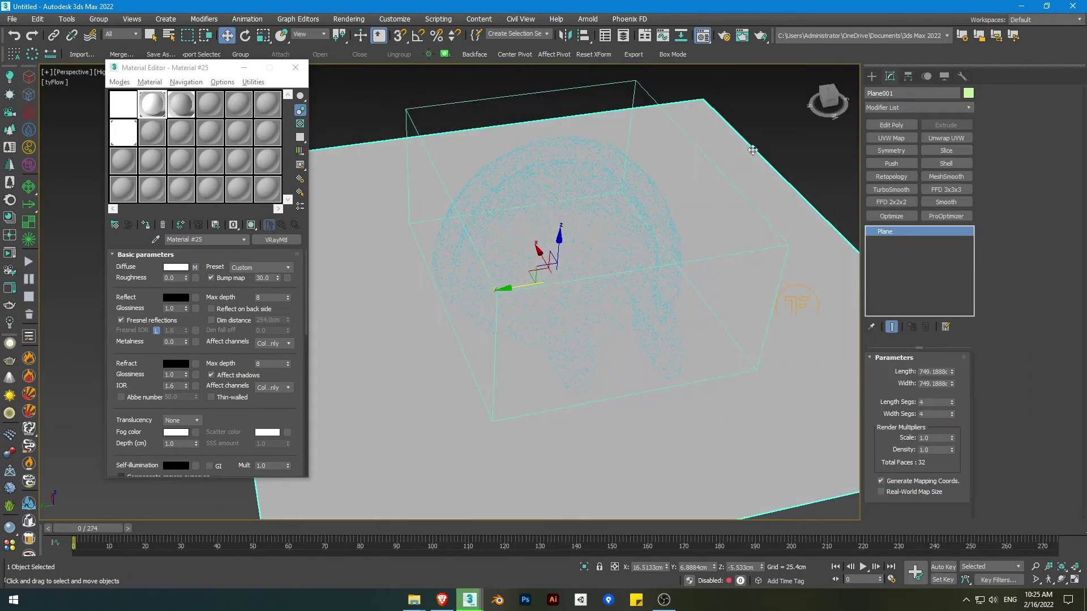
# Step: Create a tyMesher object near the edge of the ground plane, beside the tyFlow icon
pyautogui.click(753, 146)
pyautogui.click(872, 77)
pyautogui.click(892, 108)
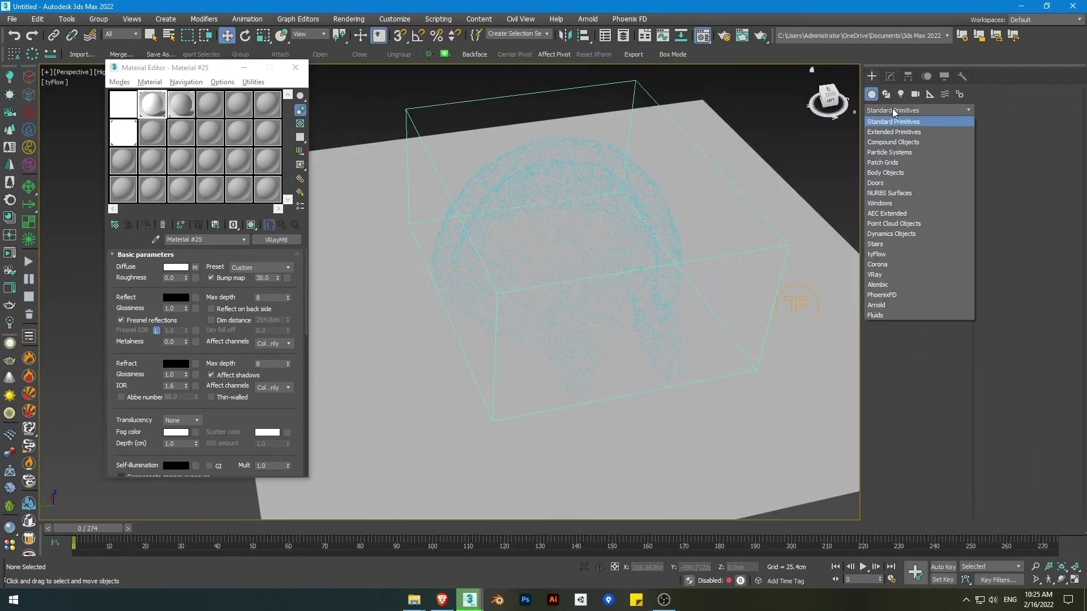
pyautogui.click(906, 255)
pyautogui.click(945, 151)
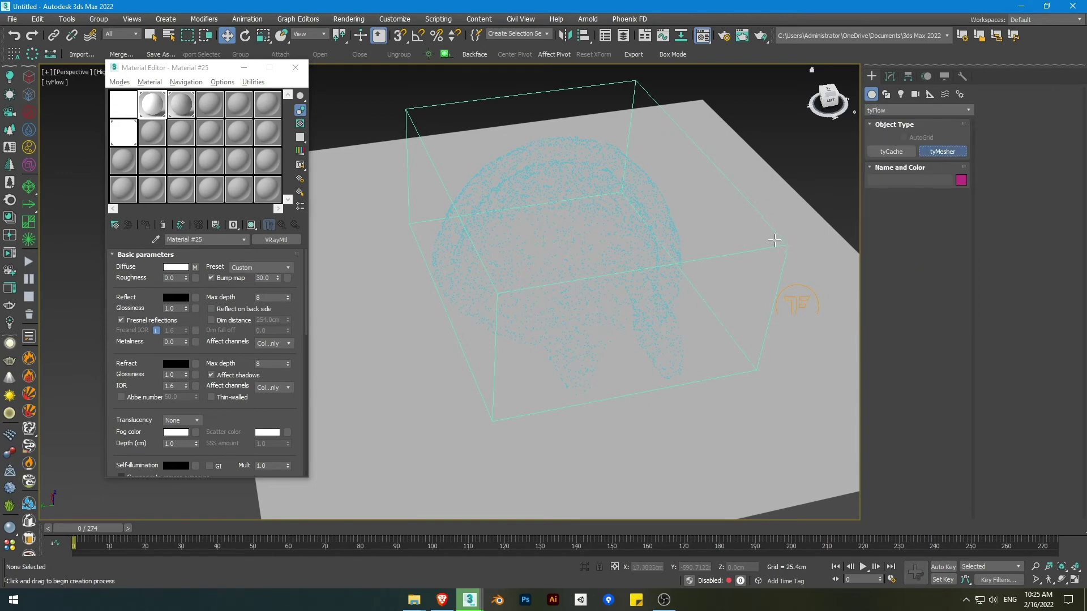
pyautogui.moveTo(783, 275); pyautogui.dragTo(707, 283, button='middle')
pyautogui.click(771, 264)
pyautogui.rightClick(770, 262)
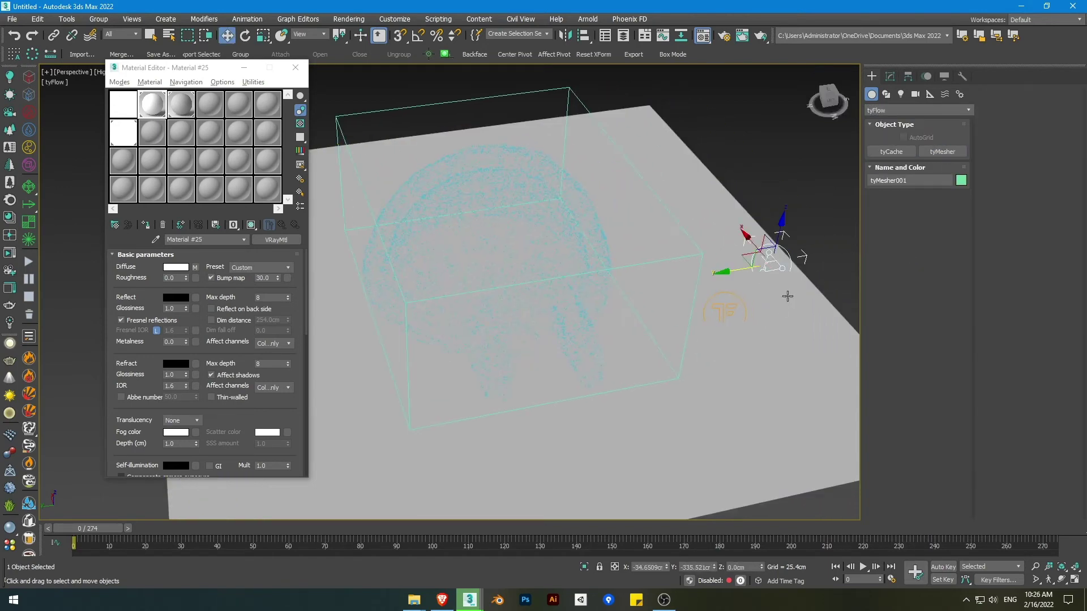
# Step: Add the tyFlow object as the input object of the tyMesher
pyautogui.click(890, 76)
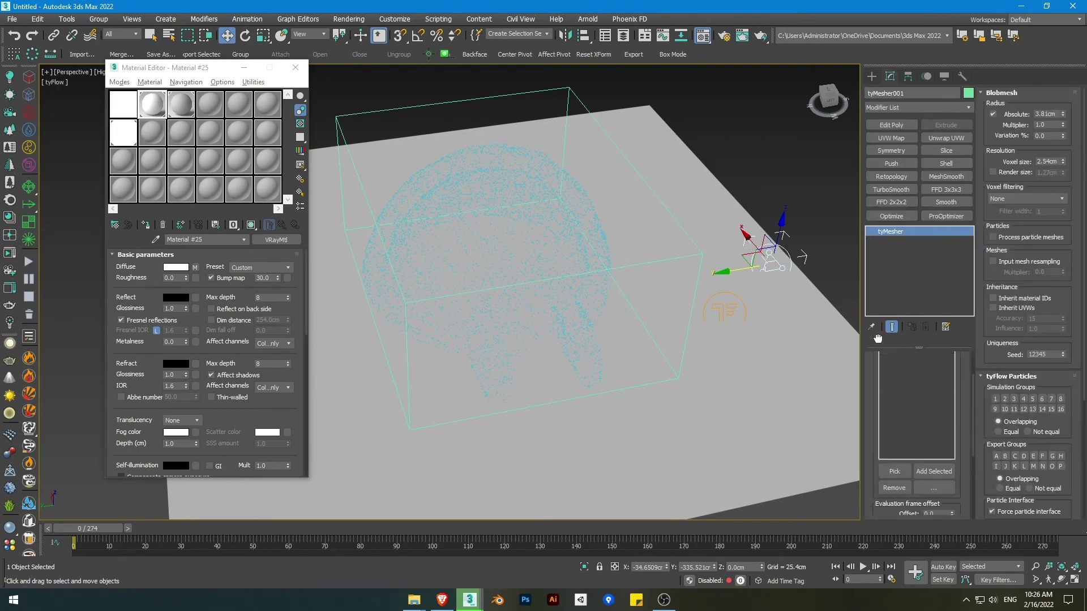
pyautogui.click(894, 458)
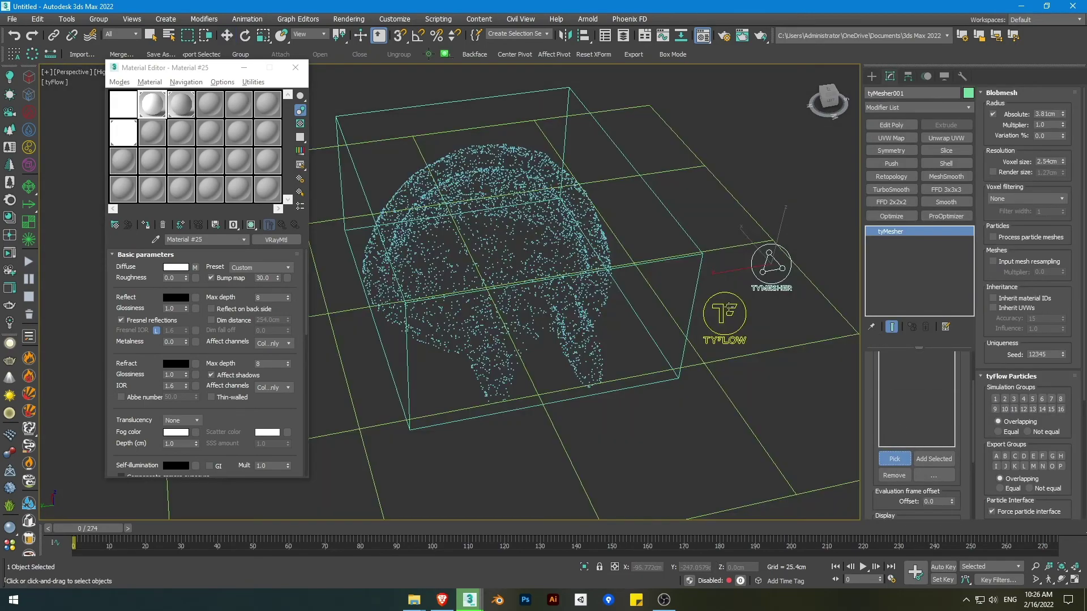
pyautogui.click(728, 308)
# Step: Set the tyMesher's Blobmesh absolute radius to 5 cm and its voxel size to 5 cm, and inspect the mesh
pyautogui.scroll(8, 503, 245)
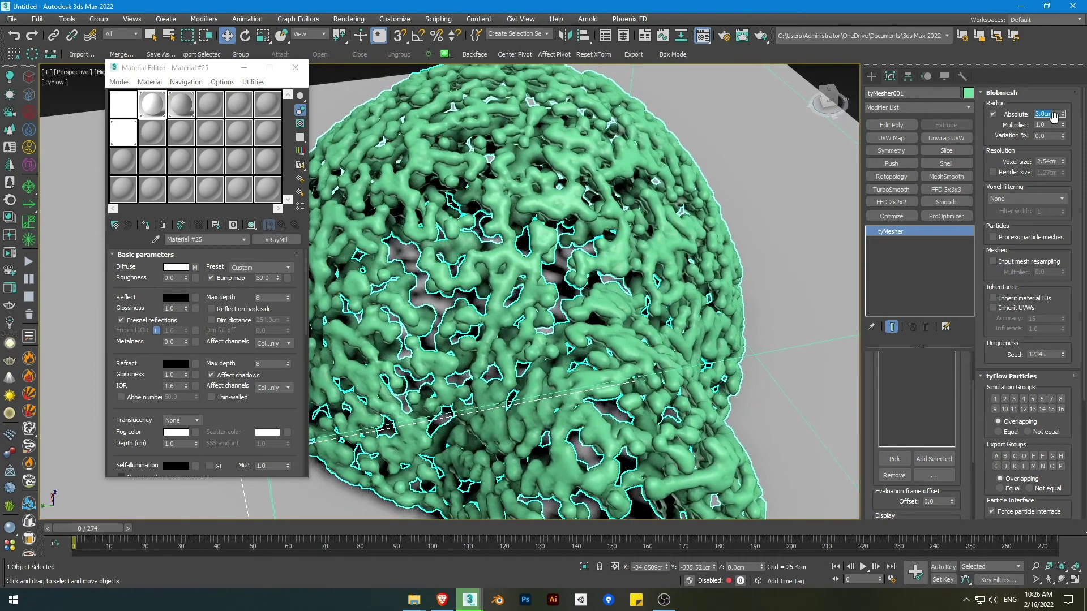
pyautogui.write('5')
pyautogui.press('Return')
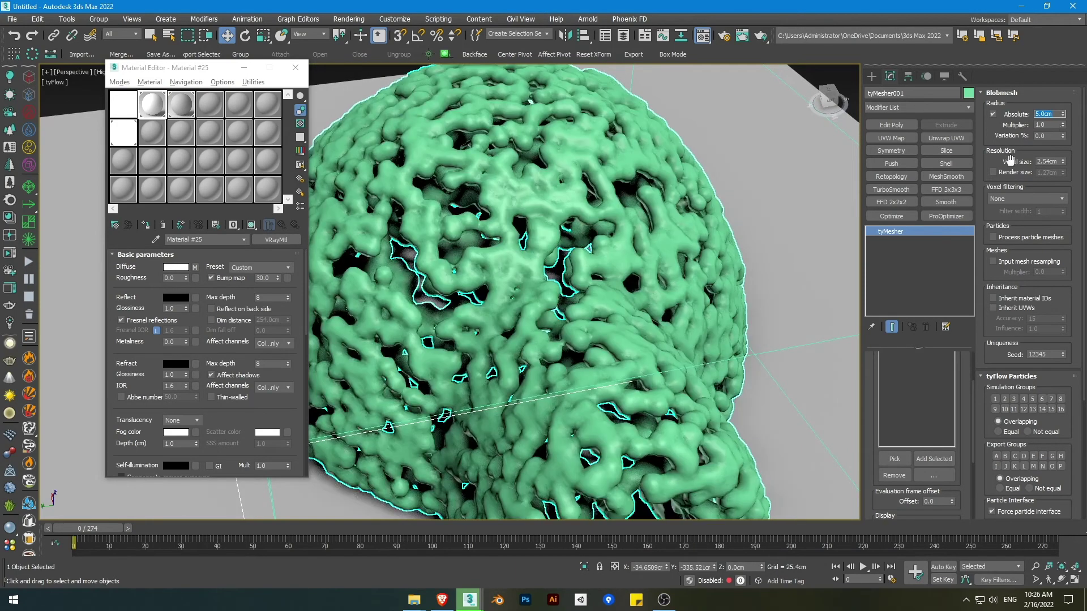
pyautogui.doubleClick(1048, 162)
pyautogui.write('3')
pyautogui.press('Return')
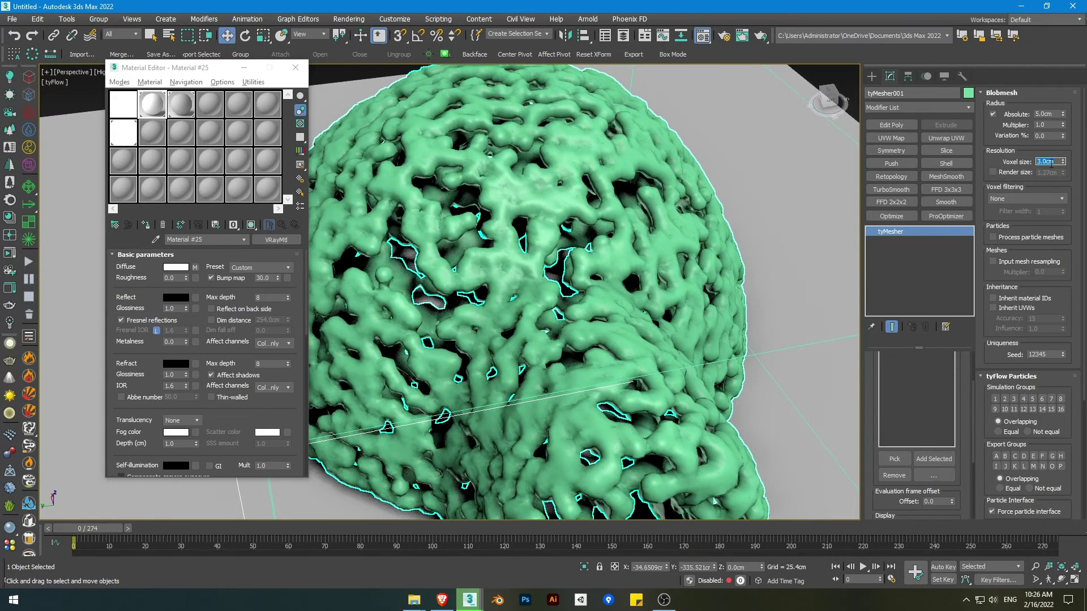
pyautogui.write('5')
pyautogui.press('Return')
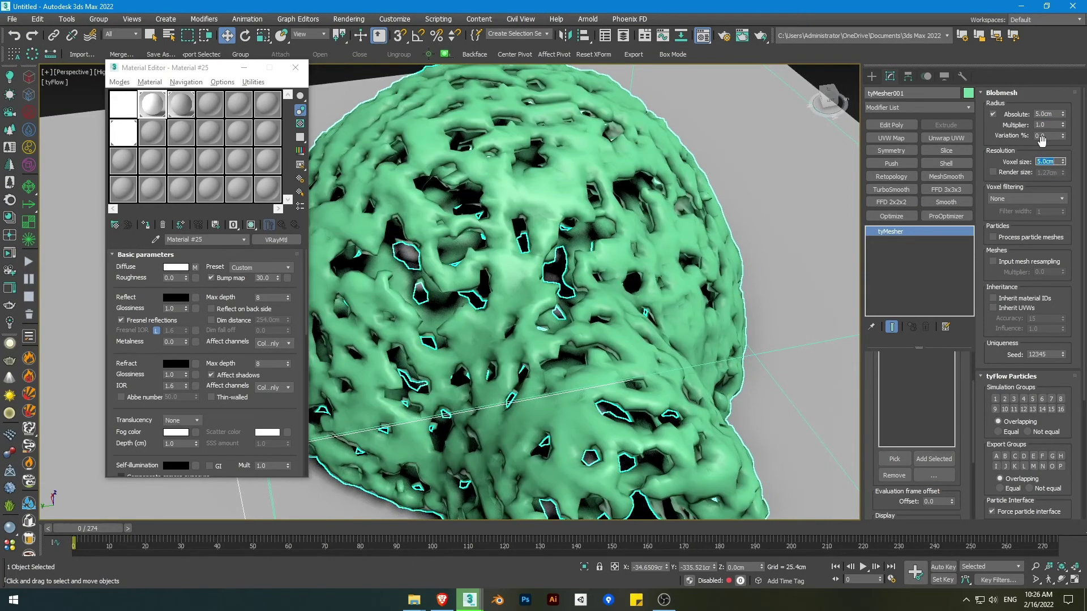
pyautogui.scroll(2, 475, 208)
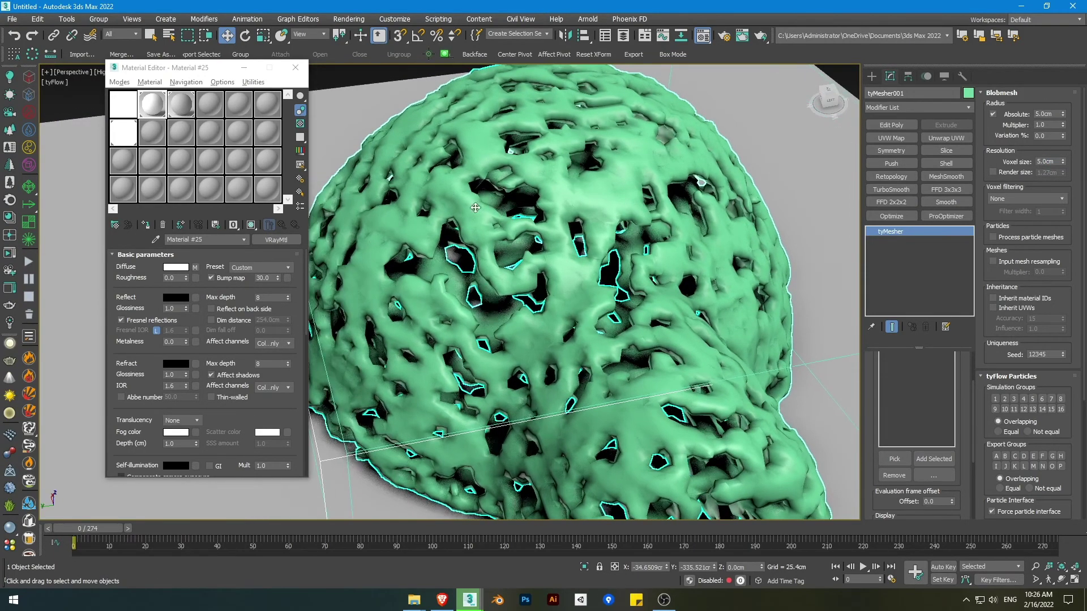
pyautogui.scroll(-5, 776, 228)
# Step: Reopen the tyFlow001 editor and raise the Birth operator's total in Event_001 to 20000 particles to close the holes in the mesh
pyautogui.click(807, 308)
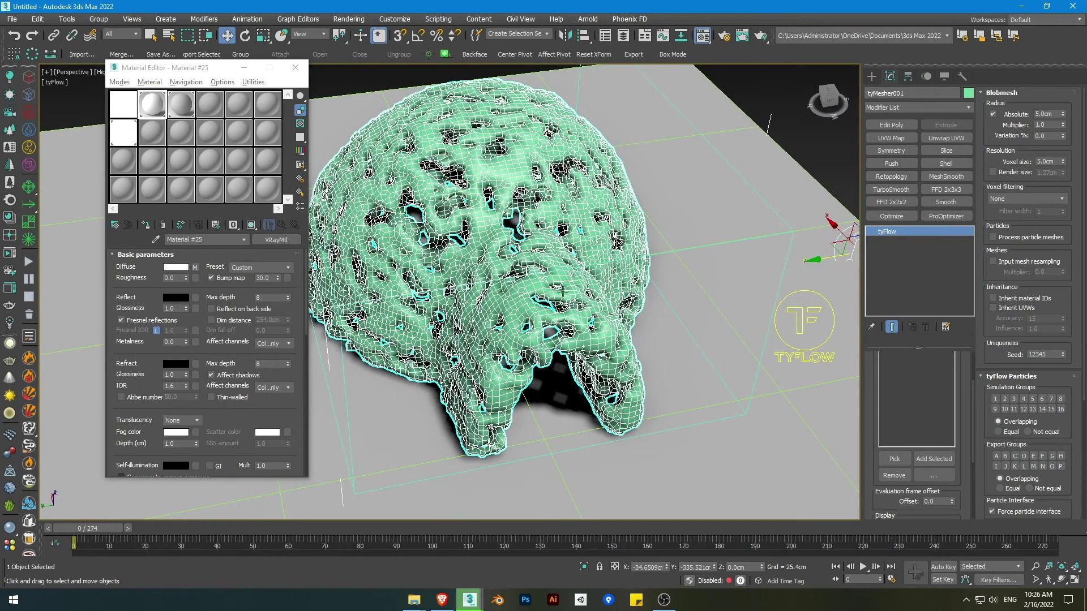
pyautogui.click(900, 388)
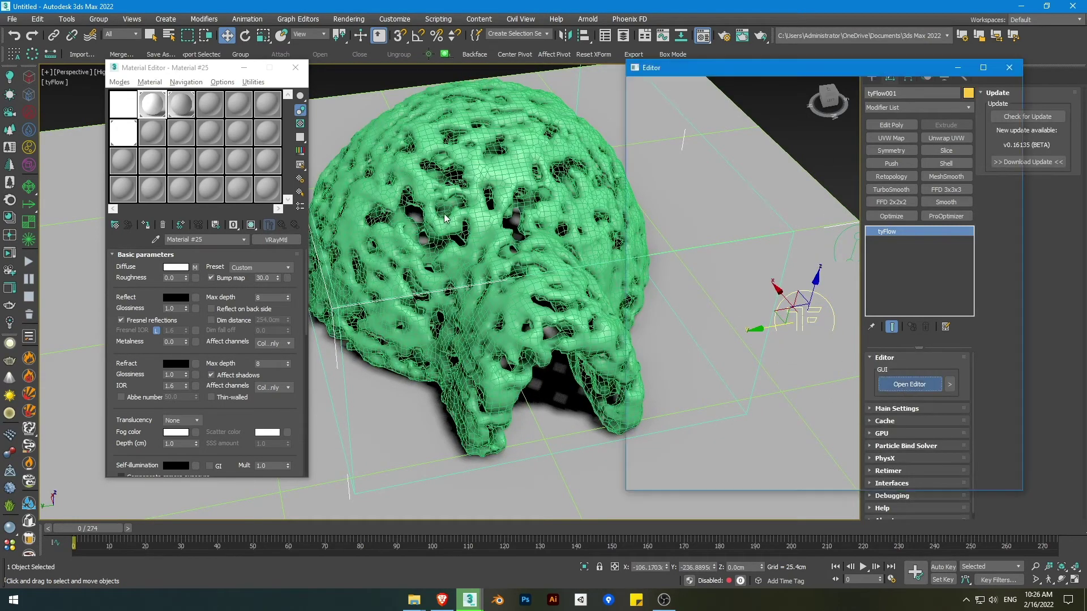
pyautogui.moveTo(780, 231); pyautogui.dragTo(898, 270, button='middle')
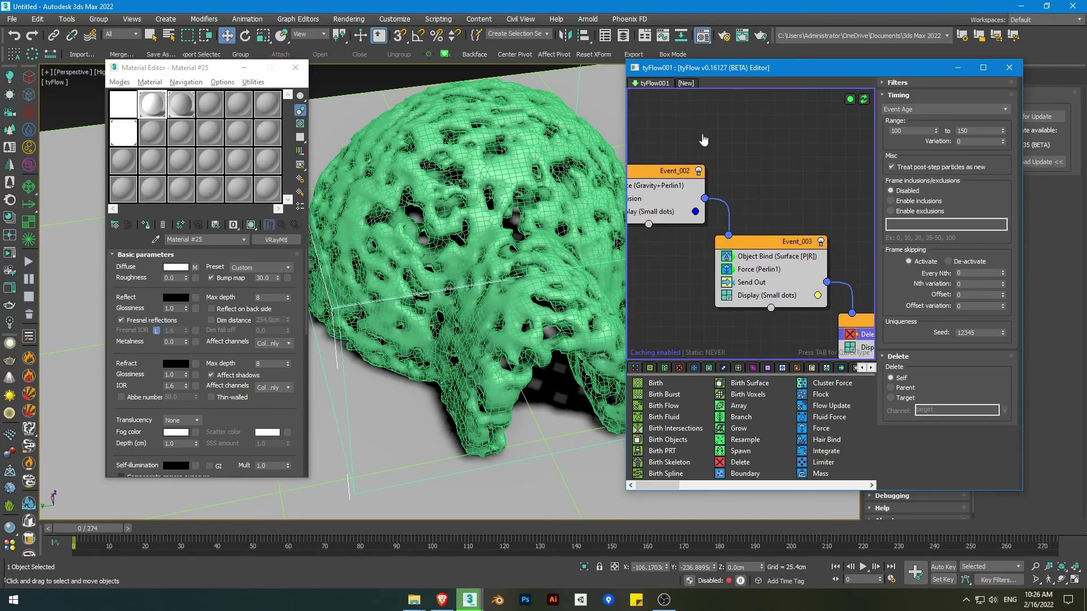
pyautogui.moveTo(703, 141); pyautogui.dragTo(826, 252, button='middle')
pyautogui.click(655, 189)
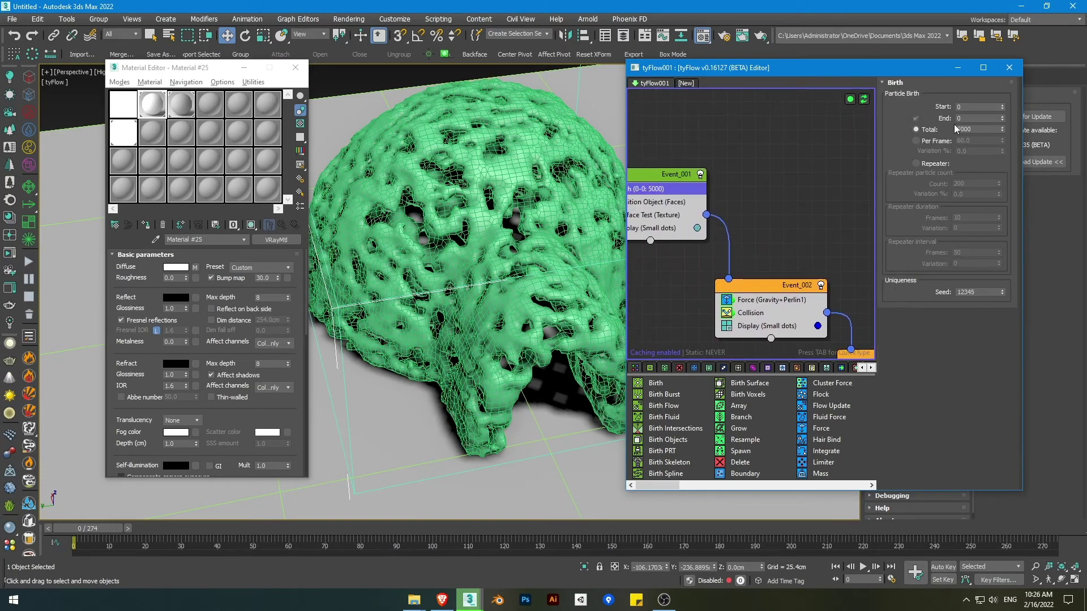
pyautogui.click(956, 129)
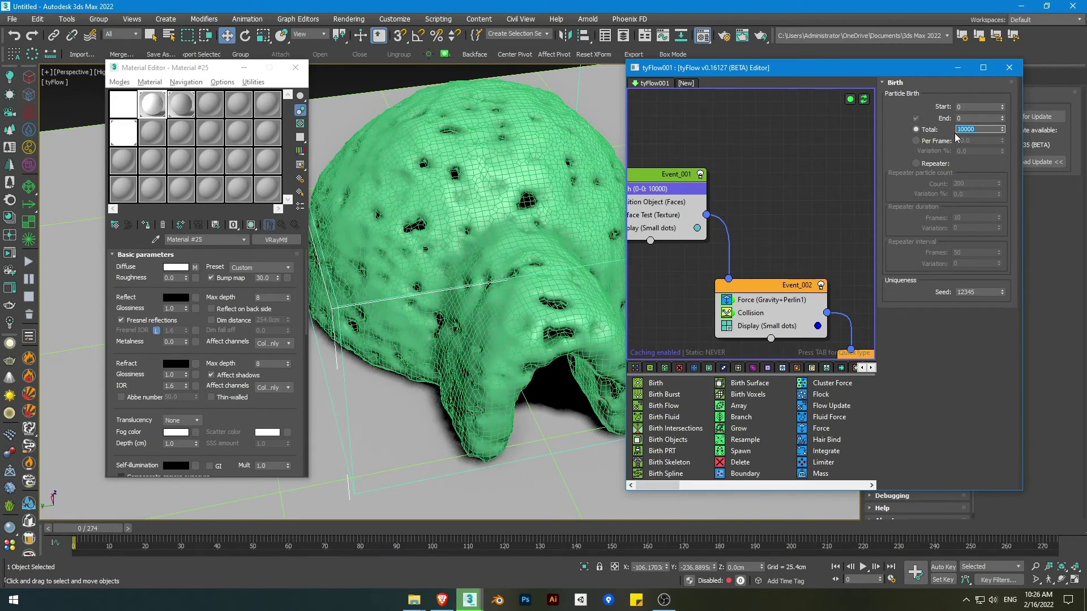
pyautogui.write('5')
pyautogui.press('Return')
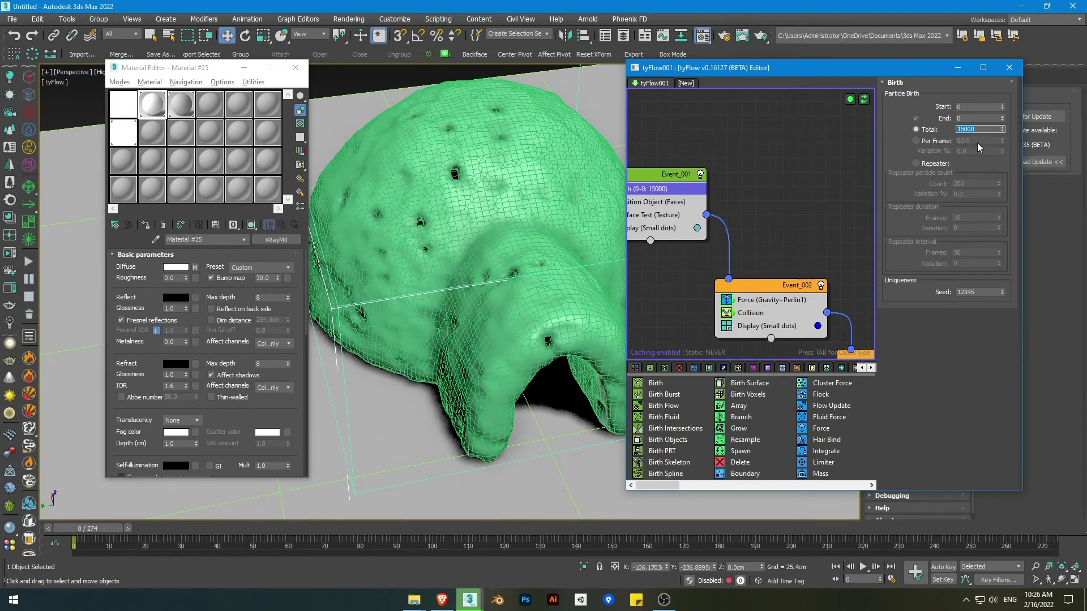
pyautogui.press('Return')
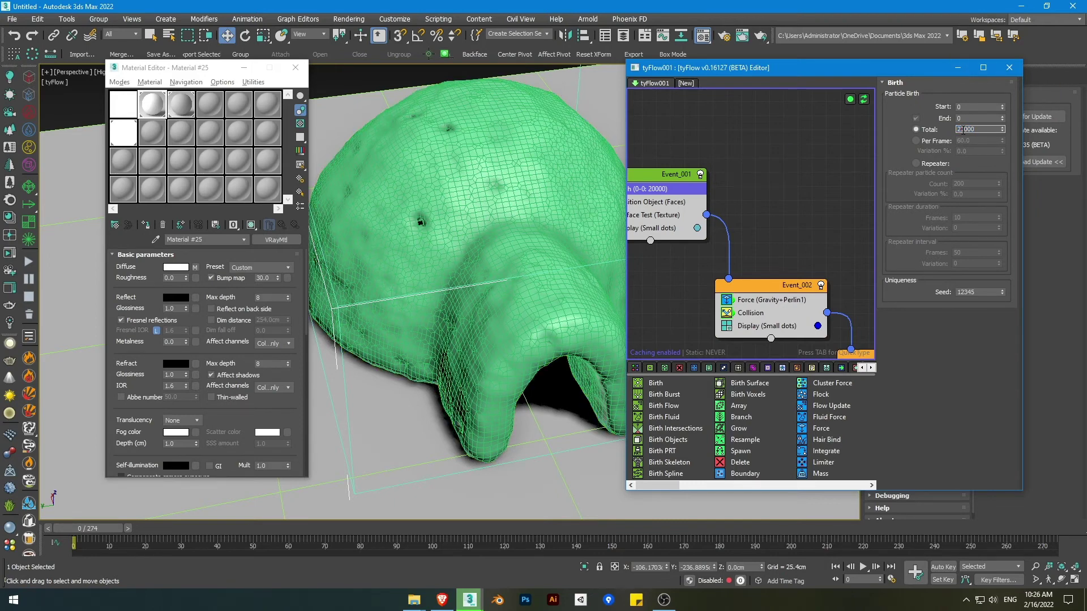
# Step: Minimize the tyFlow editor, preview the meshed igloo's melting up to frame 214 and close the Material Editor
pyautogui.click(958, 67)
pyautogui.scroll(-5, 668, 231)
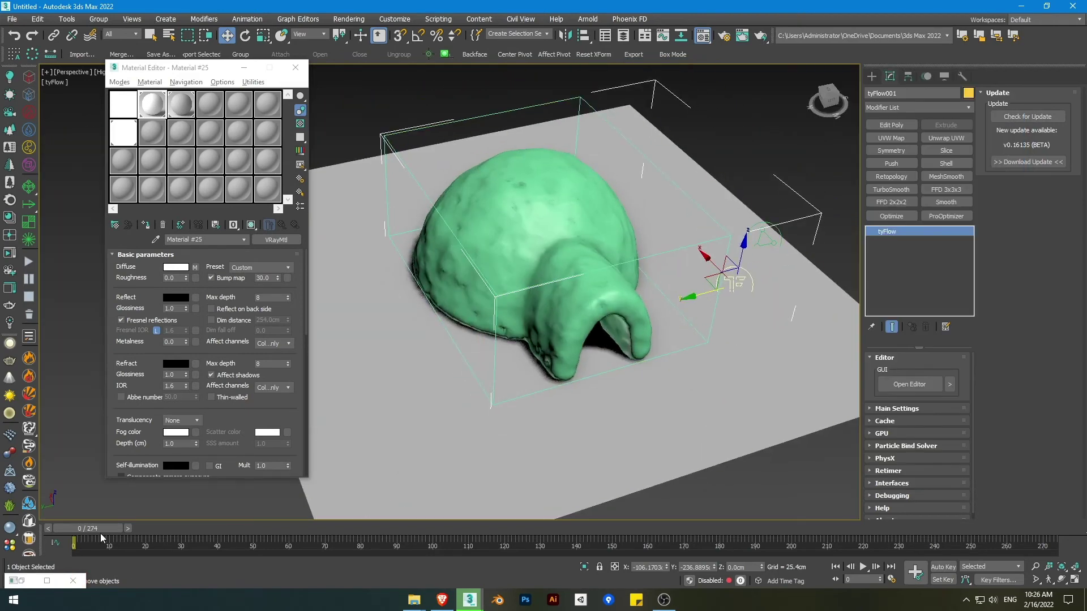
pyautogui.click(130, 530)
pyautogui.moveTo(131, 532); pyautogui.dragTo(853, 516)
pyautogui.press('w')
pyautogui.click(295, 69)
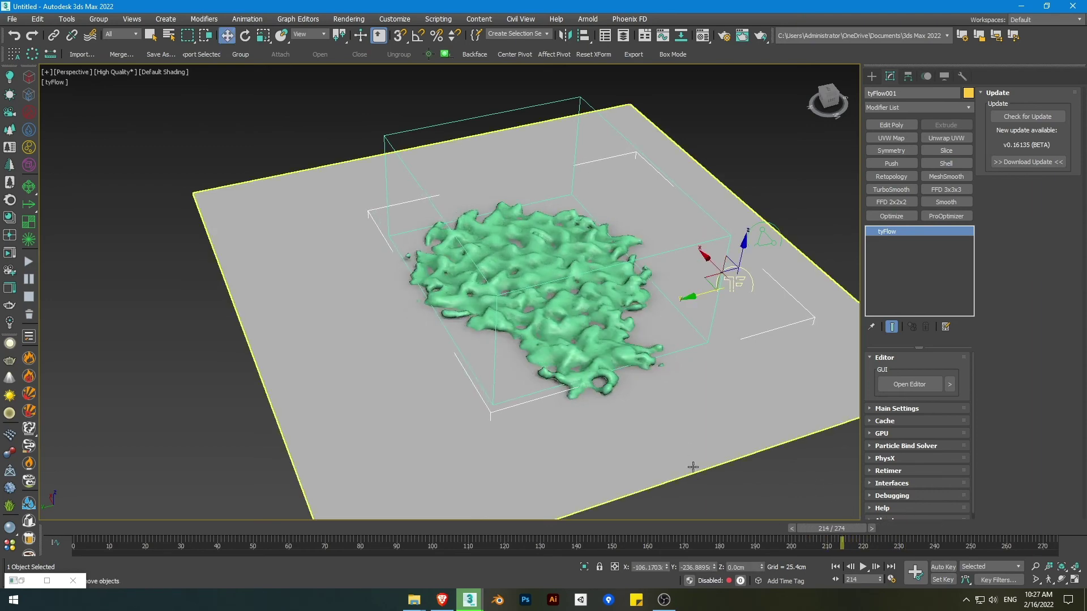
# Step: Reopen the tyFlow001 editor and add a Scale operator to Event_004 above the Delete operator
pyautogui.moveTo(623, 415); pyautogui.dragTo(588, 418, button='middle')
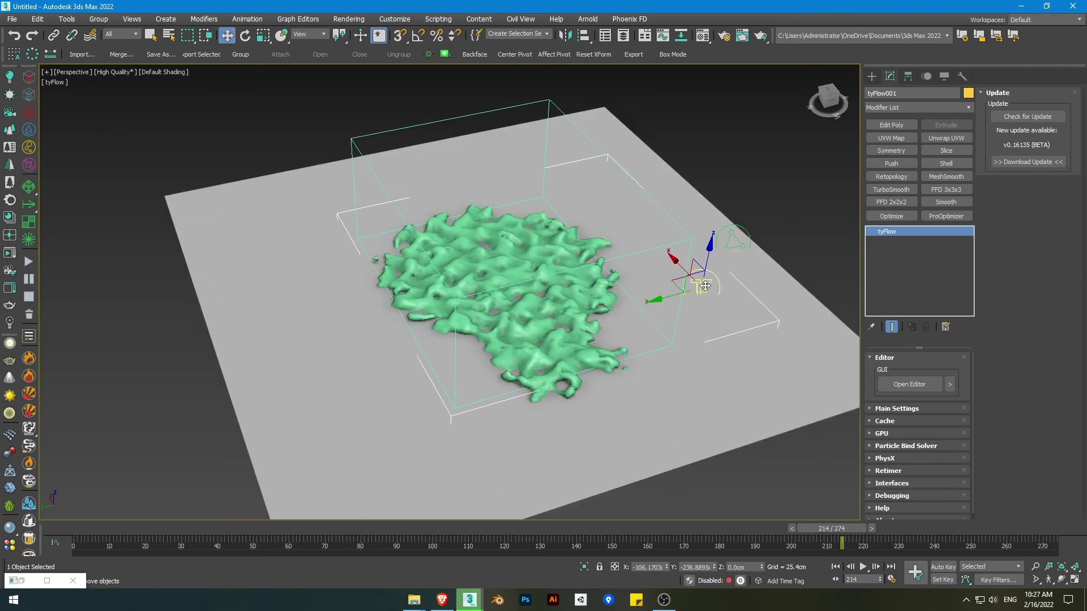
pyautogui.click(899, 385)
pyautogui.moveTo(796, 265); pyautogui.dragTo(738, 154, button='middle')
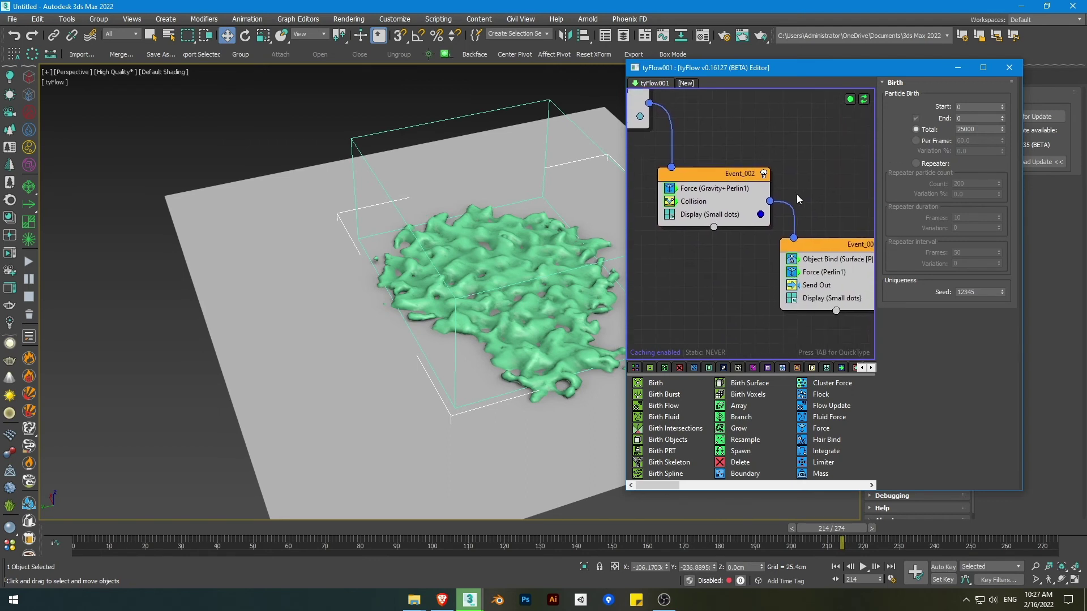
pyautogui.moveTo(796, 194); pyautogui.dragTo(709, 156, button='middle')
pyautogui.moveTo(813, 249); pyautogui.dragTo(698, 191, button='middle')
pyautogui.click(707, 486)
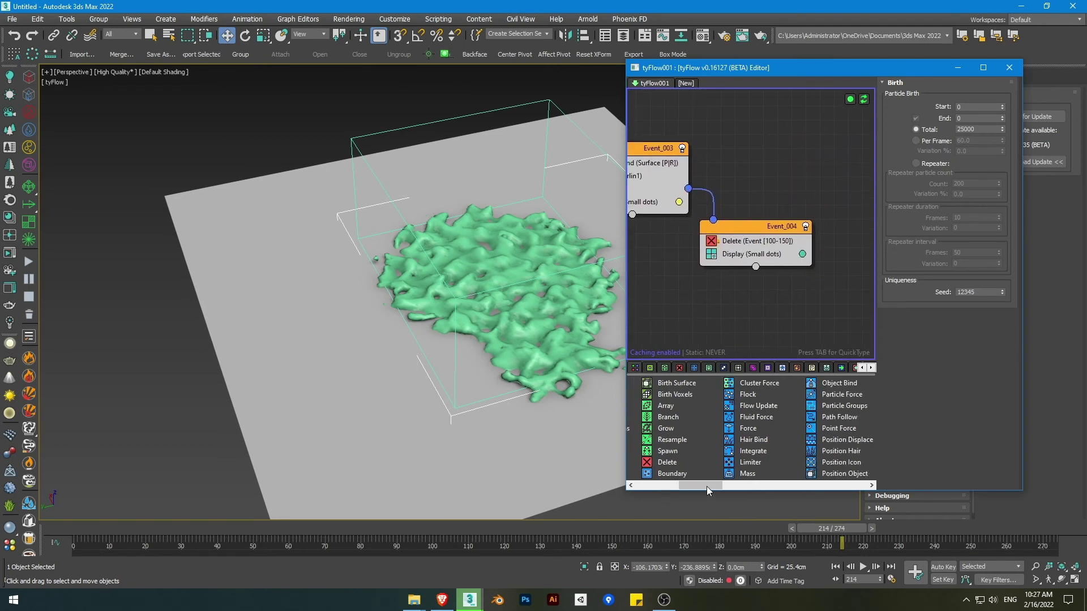
pyautogui.moveTo(738, 452); pyautogui.dragTo(758, 240)
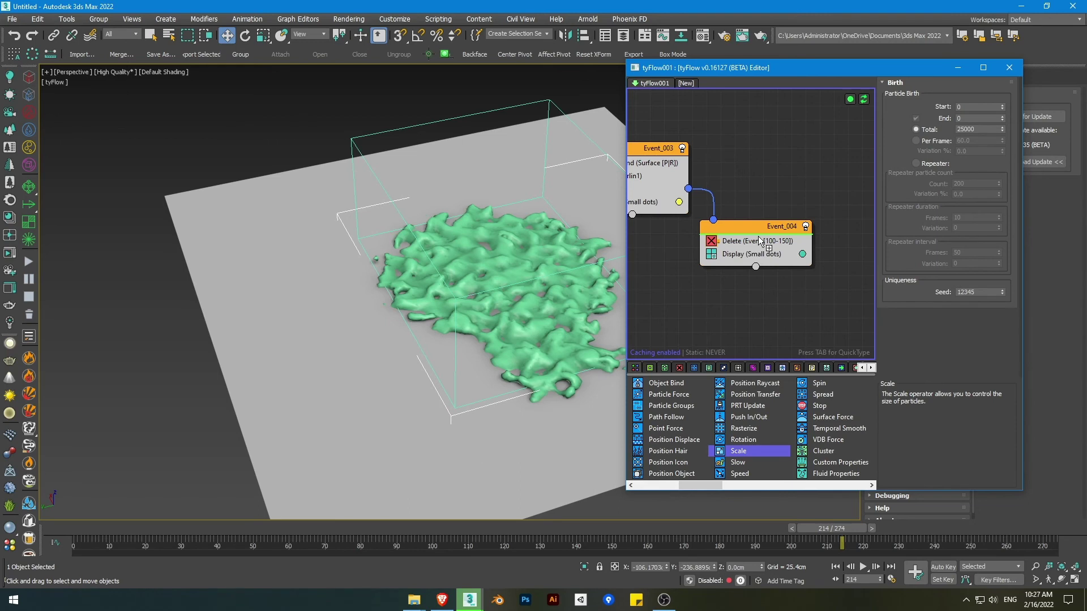
pyautogui.moveTo(759, 240); pyautogui.dragTo(759, 240)
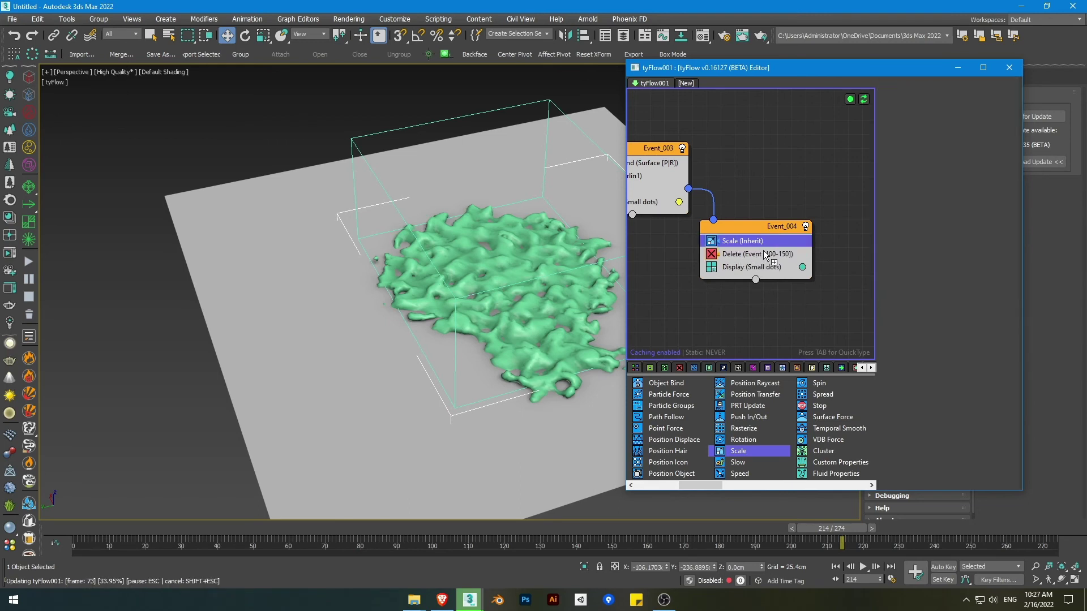
# Step: Set the Scale operator's X, Y and Z scale values to 90% in Event_004, keeping the Inherit Previous mode
pyautogui.click(729, 241)
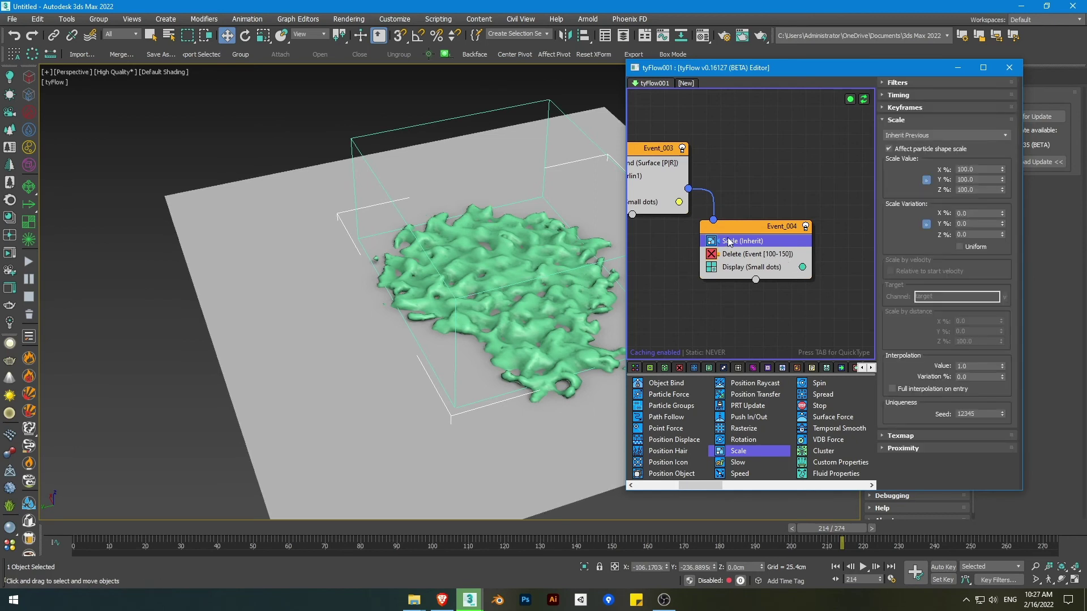
pyautogui.doubleClick(984, 171)
pyautogui.write('90')
pyautogui.press('Return')
pyautogui.click(964, 136)
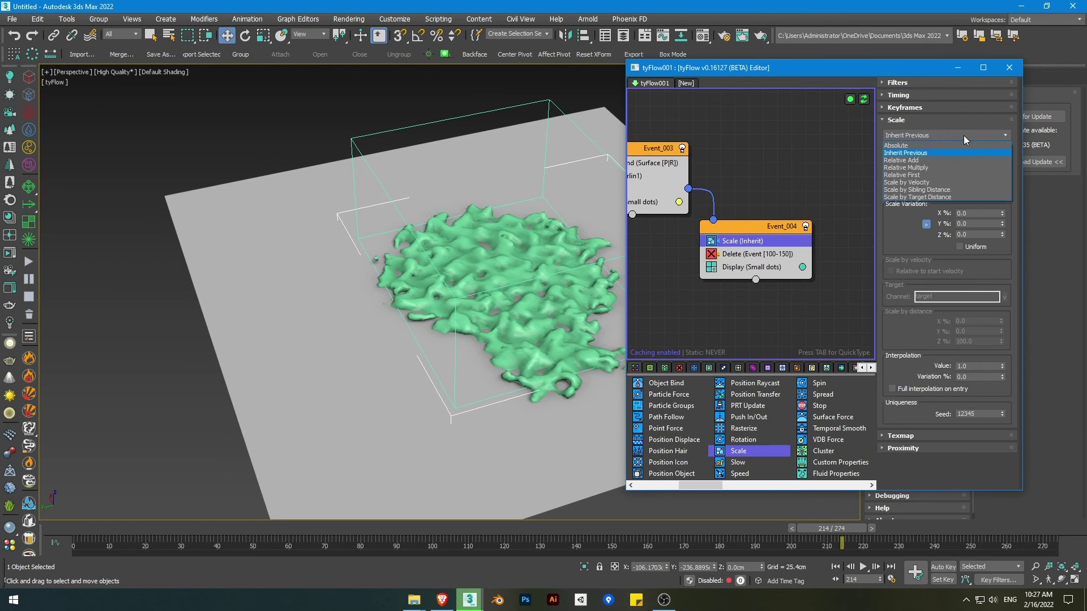
pyautogui.click(963, 135)
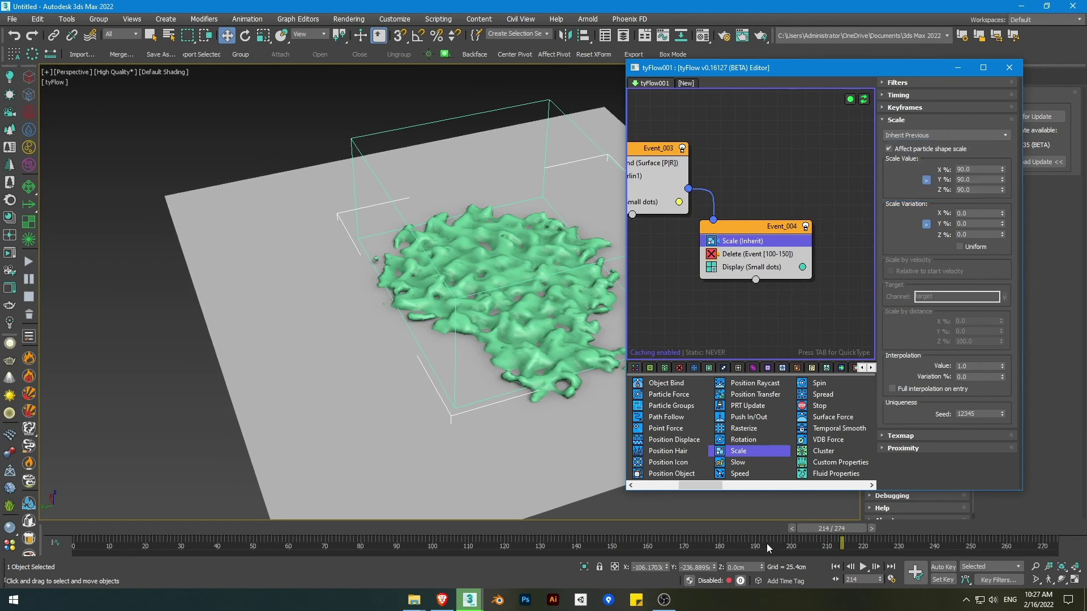
# Step: Preview the meshed igloo's melting at frames 204 and 59, and minimize the tyFlow editor
pyautogui.moveTo(833, 527)
pyautogui.mouseDown()
pyautogui.moveTo(971, 531)
pyautogui.moveTo(708, 540)
pyautogui.moveTo(831, 526)
pyautogui.mouseUp()
pyautogui.click(973, 137)
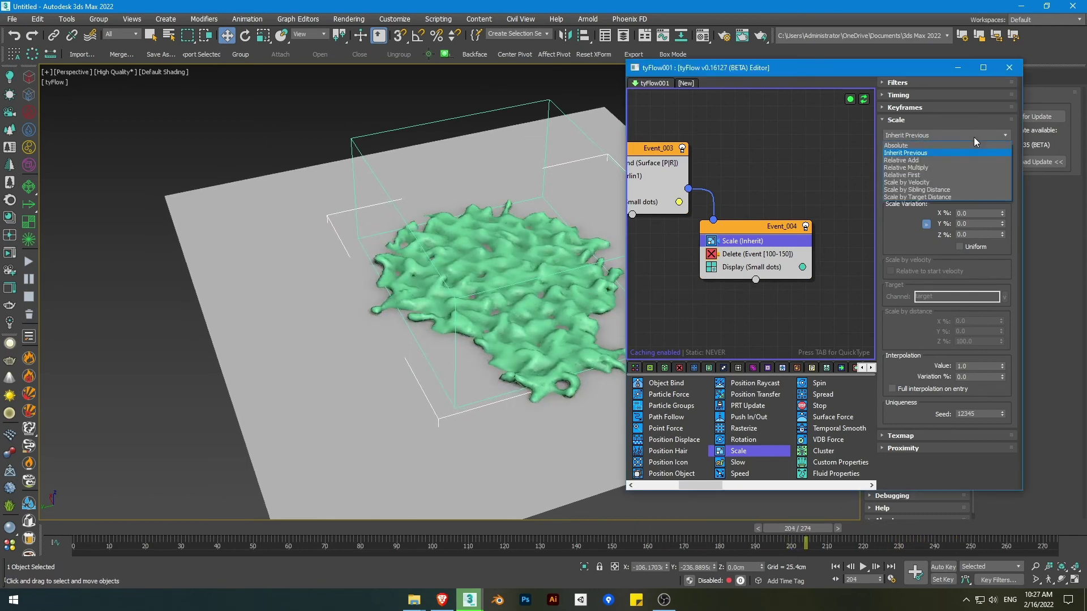
pyautogui.click(974, 137)
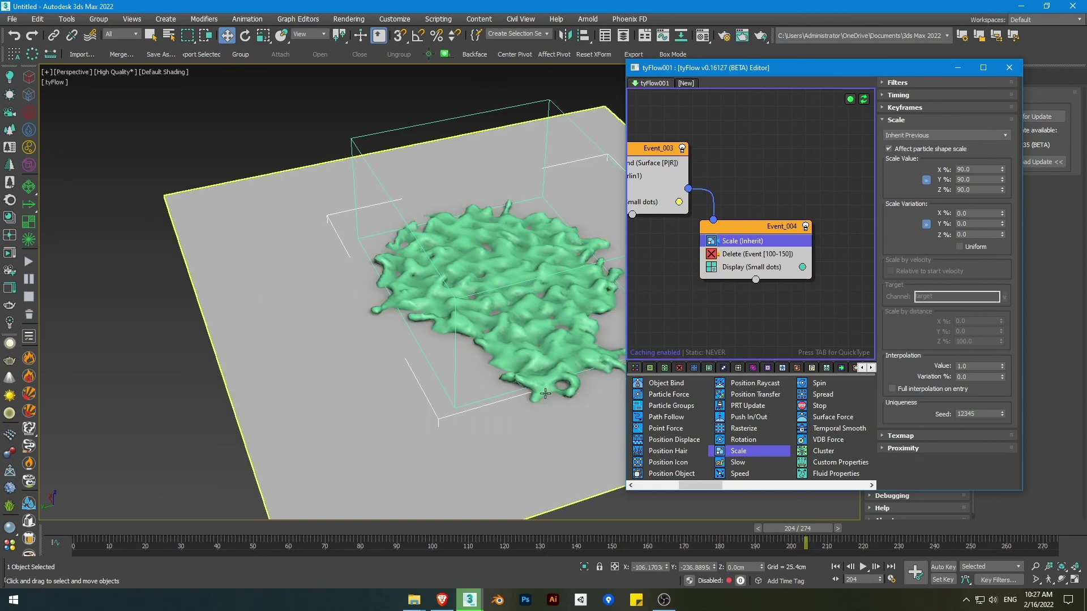
pyautogui.moveTo(595, 272); pyautogui.dragTo(486, 272, button='middle')
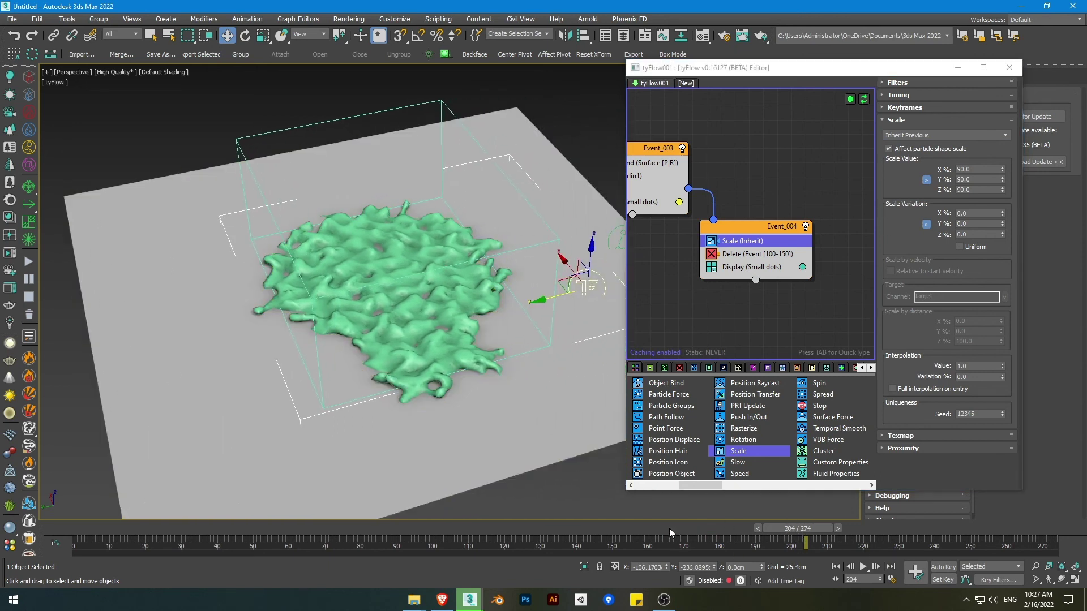
pyautogui.moveTo(669, 529); pyautogui.dragTo(309, 528)
pyautogui.press('w')
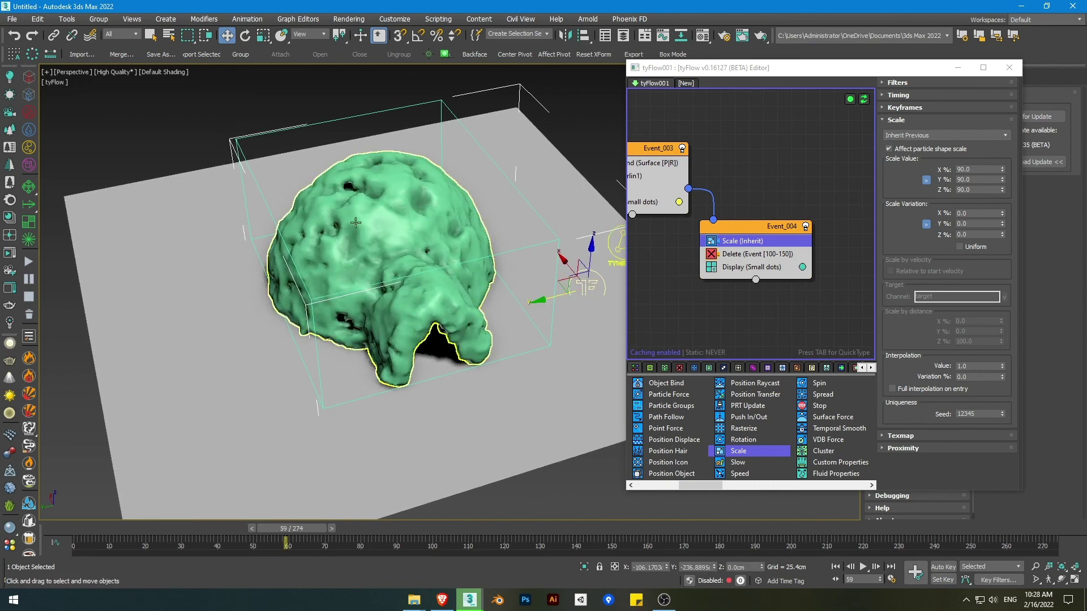
pyautogui.moveTo(355, 222); pyautogui.dragTo(376, 234, button='middle')
pyautogui.click(958, 68)
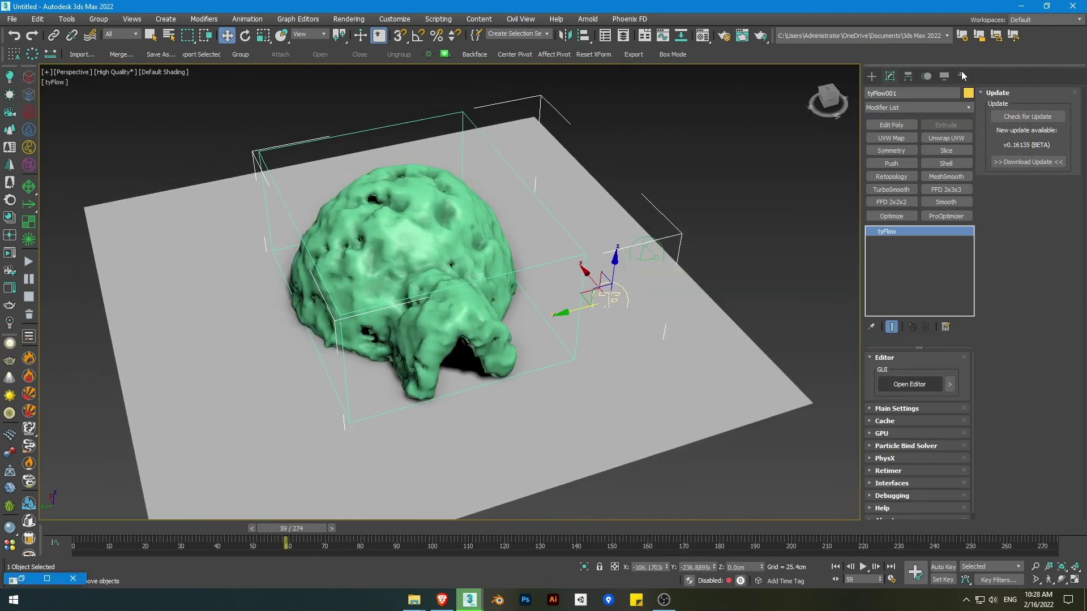
pyautogui.moveTo(692, 294); pyautogui.dragTo(709, 306, button='middle')
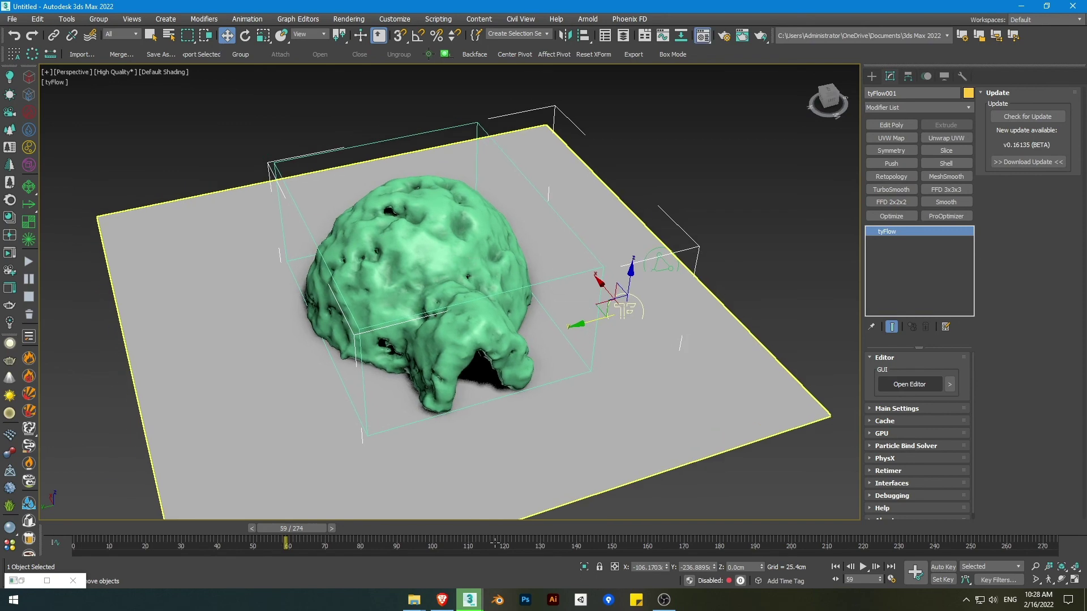
# Step: Open the Material Editor, assign the plain grey material from the third sample slot to Igloo1 and deselect it
pyautogui.press('m')
pyautogui.moveTo(210, 67); pyautogui.dragTo(717, 79)
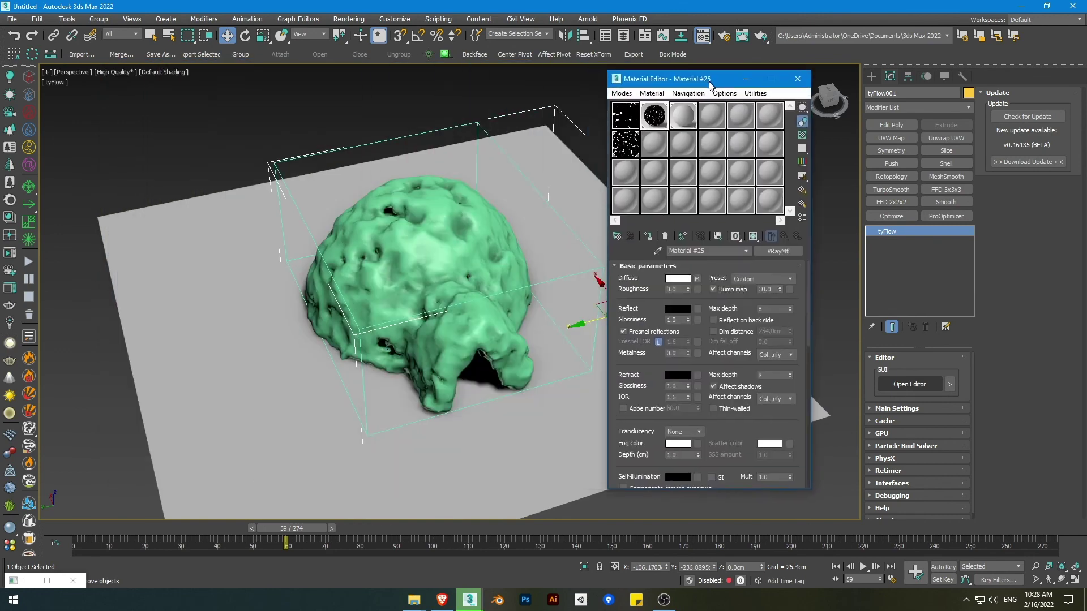
pyautogui.click(635, 145)
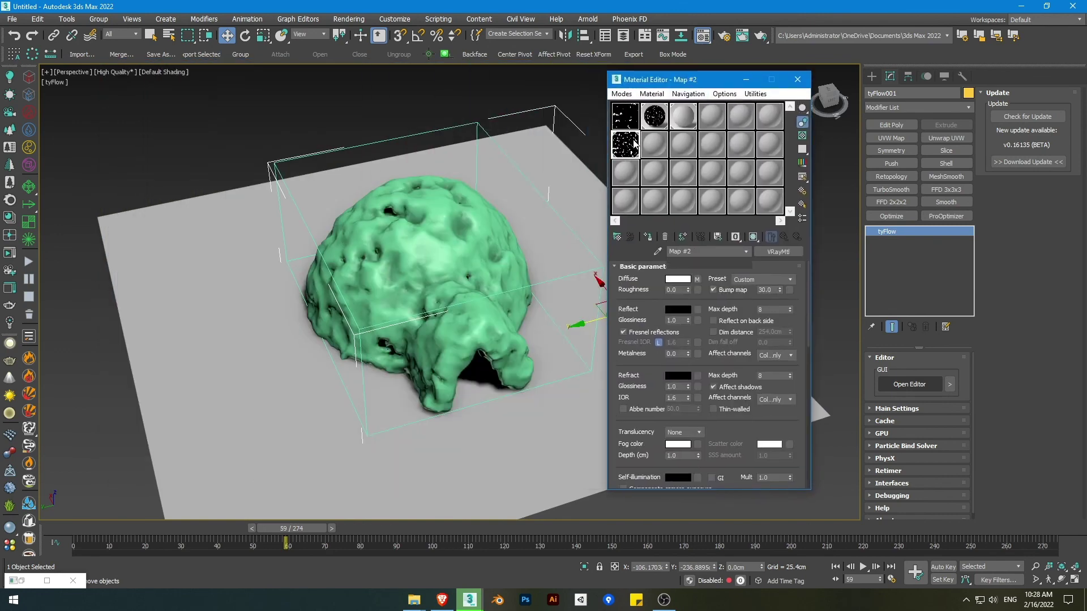
pyautogui.click(553, 282)
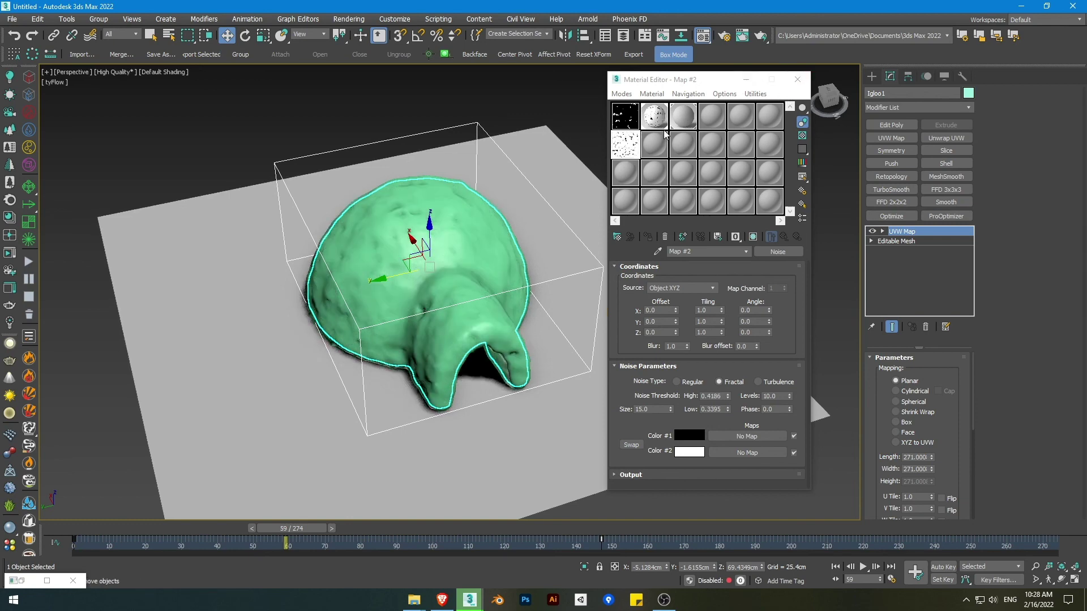
pyautogui.click(685, 123)
pyautogui.click(437, 103)
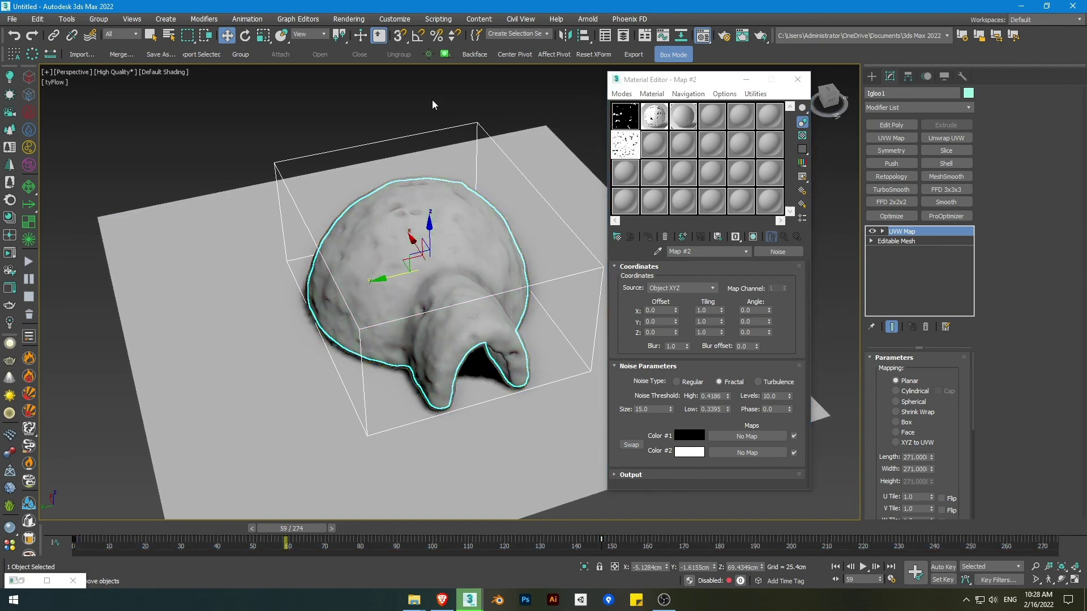
pyautogui.moveTo(440, 211); pyautogui.dragTo(445, 242, button='middle')
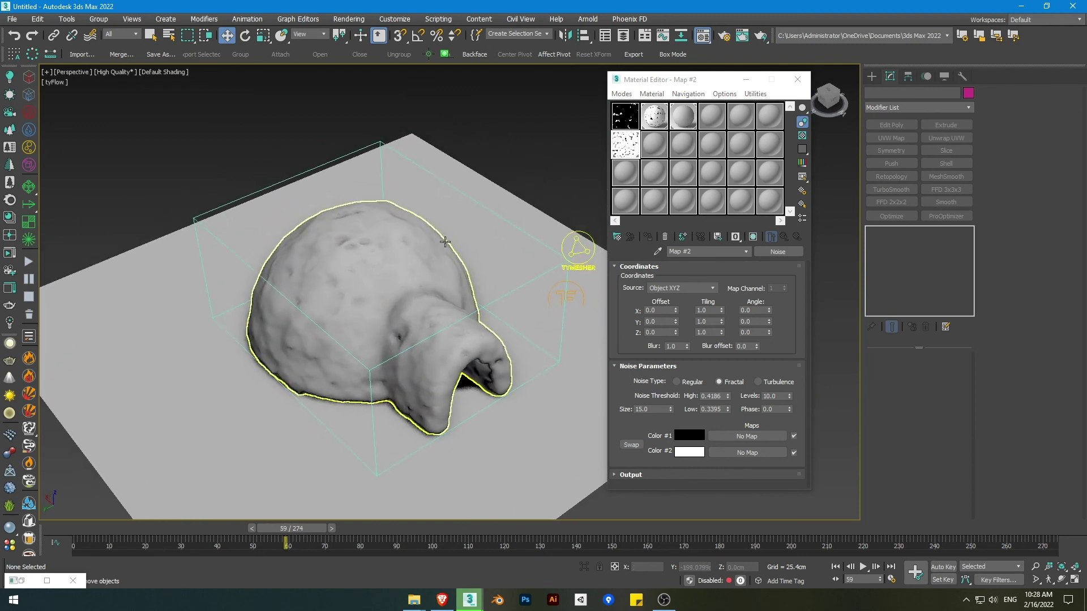